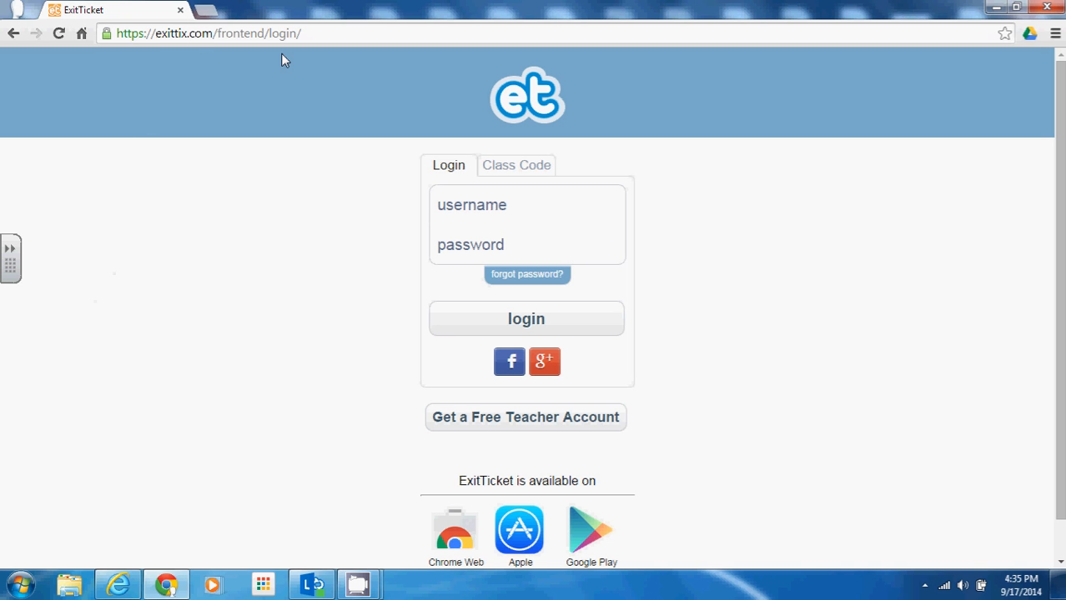
Step: Back out of free sign-up and log in with the teacher account e-mail and password
left_click(446, 430)
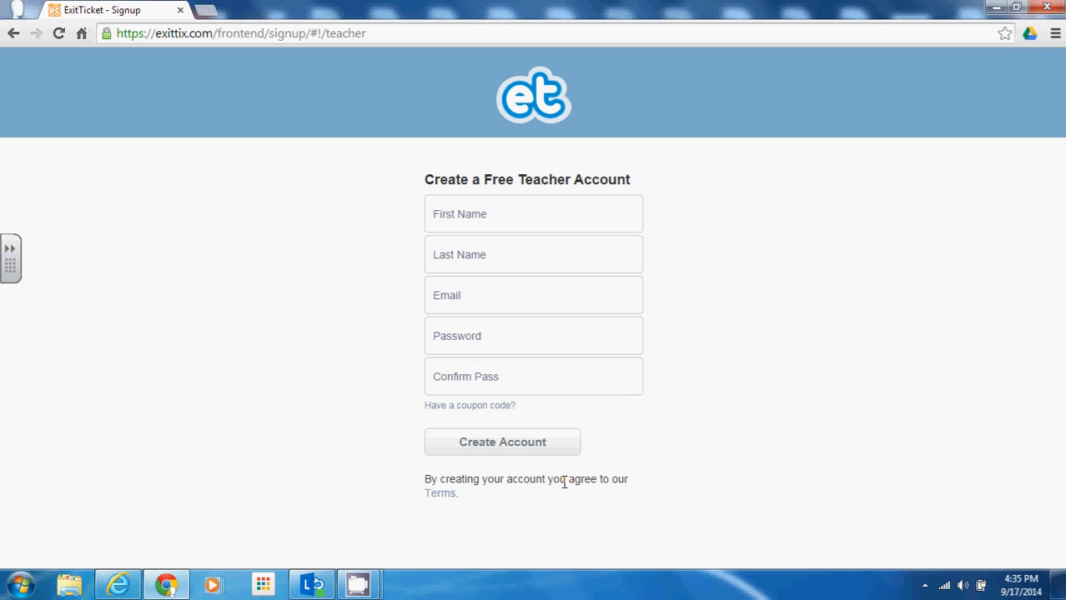
left_click(13, 33)
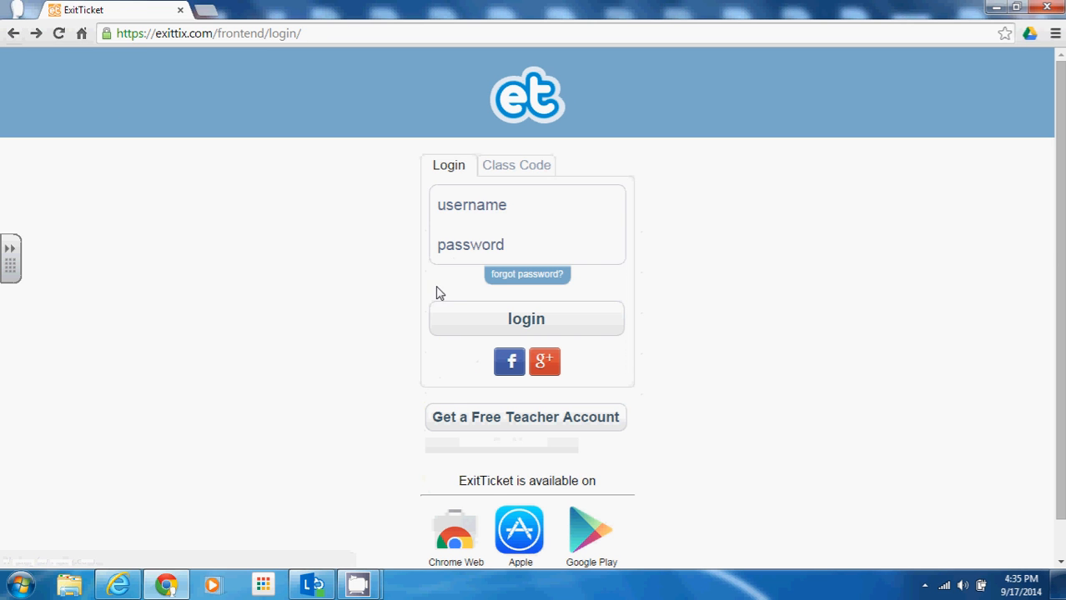
left_click(561, 305)
left_click(510, 210)
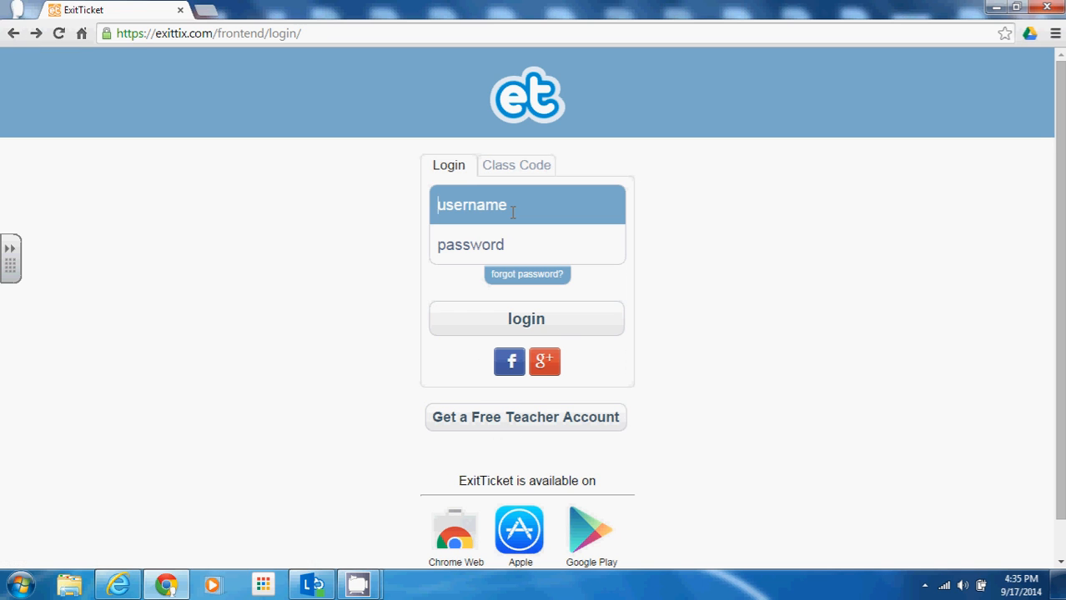
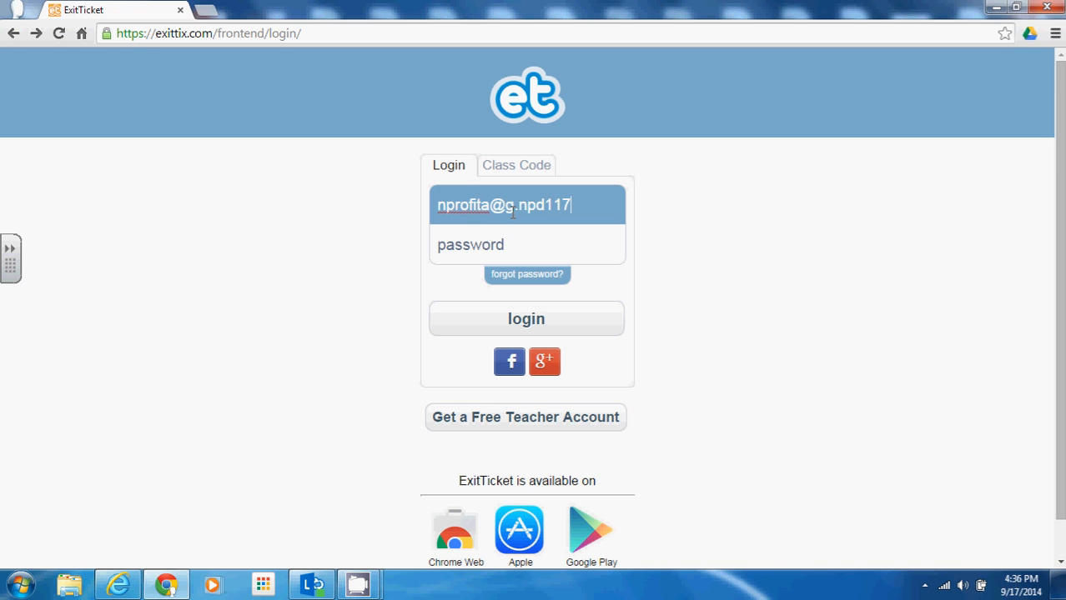
key("Tab")
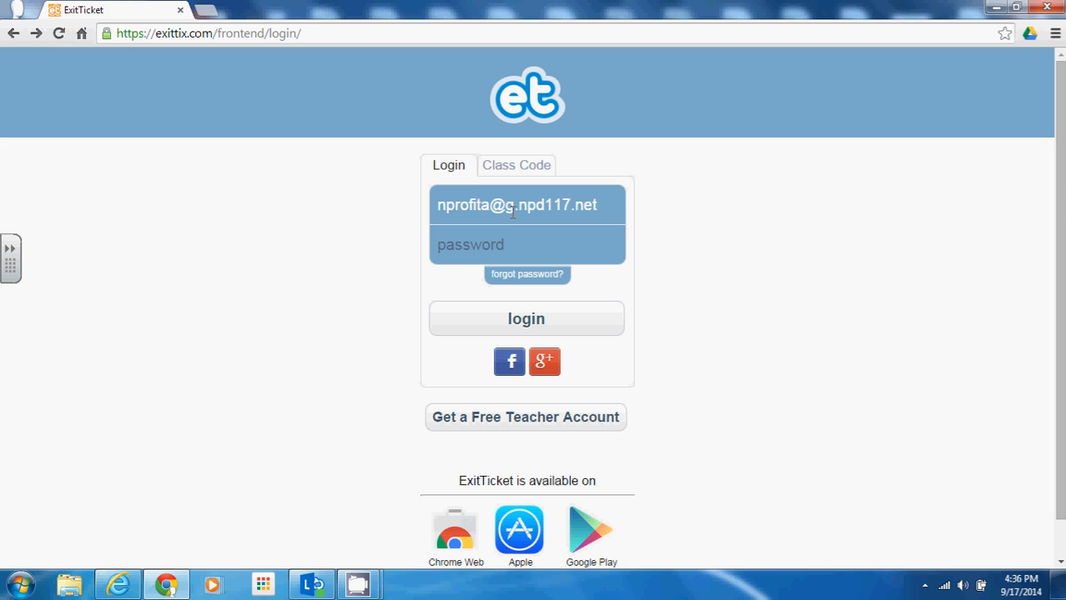
type("••••••")
key("Return")
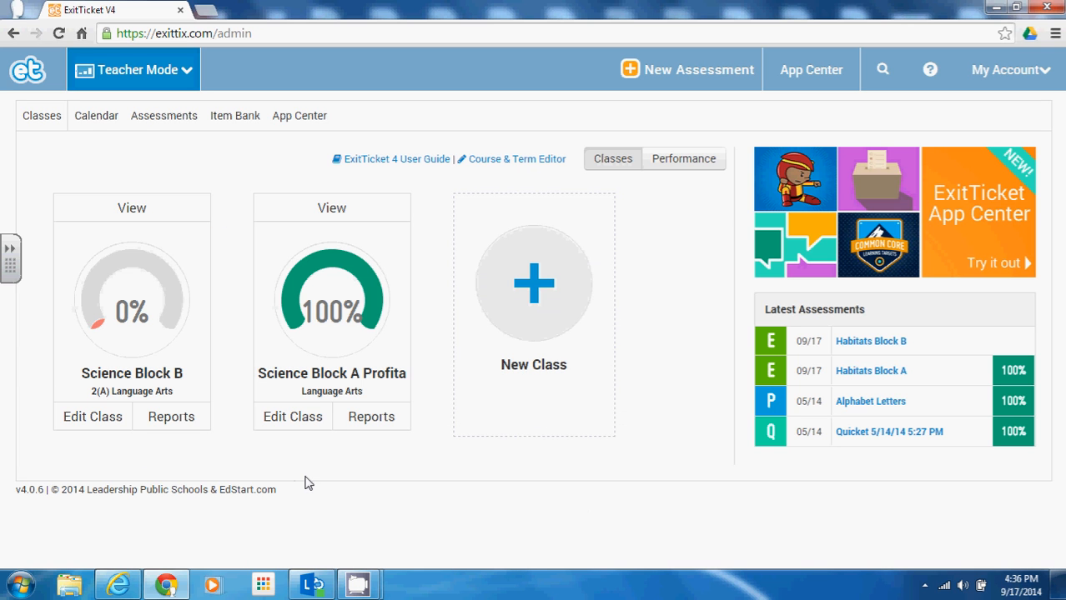
left_click(537, 370)
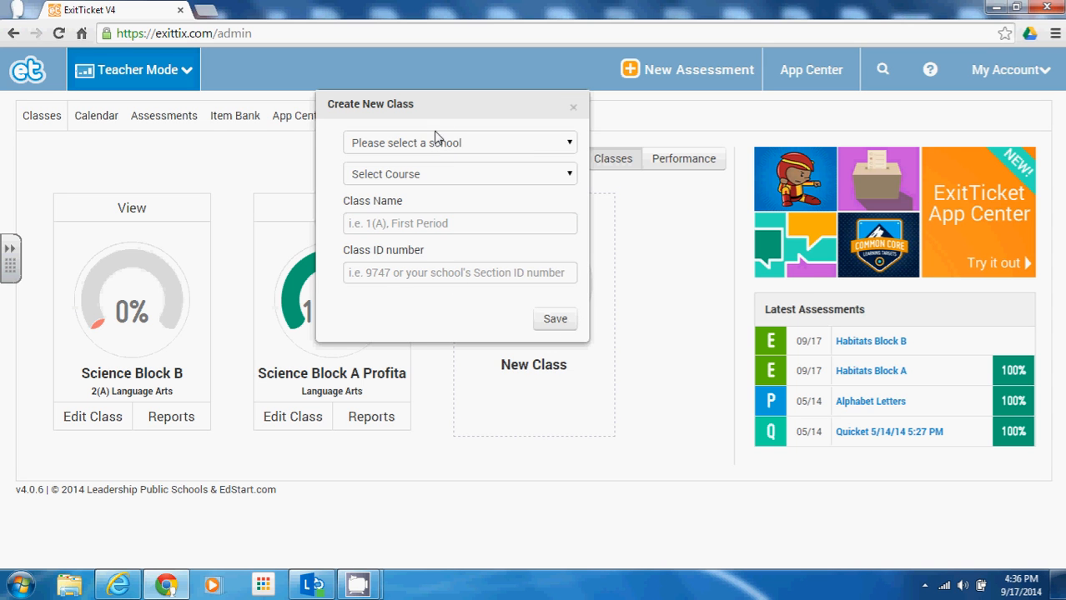
left_click(438, 142)
left_click(437, 143)
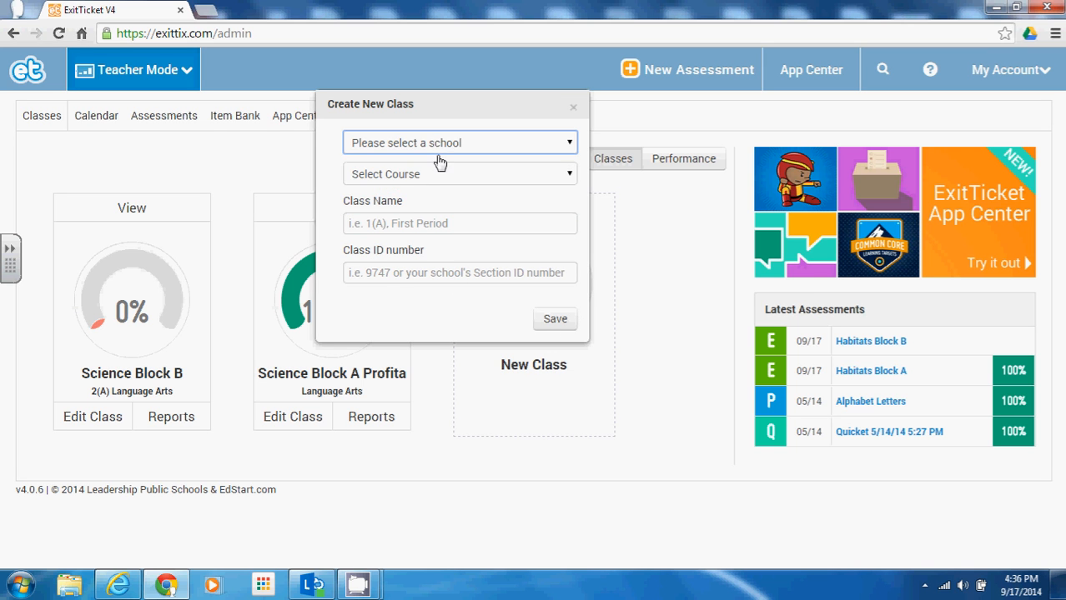
left_click(438, 173)
left_click(447, 232)
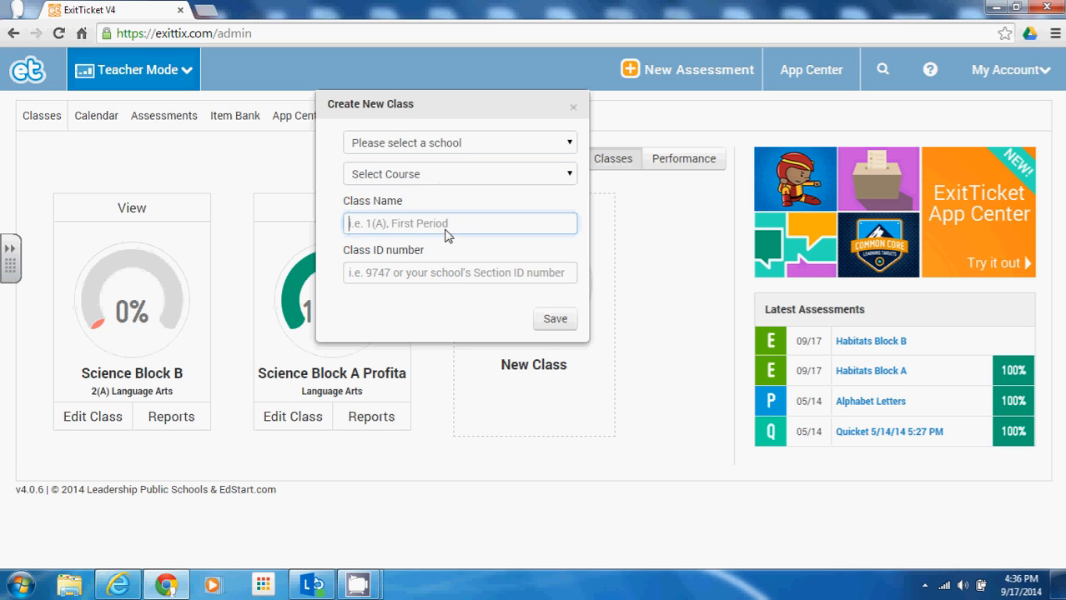
left_click(431, 275)
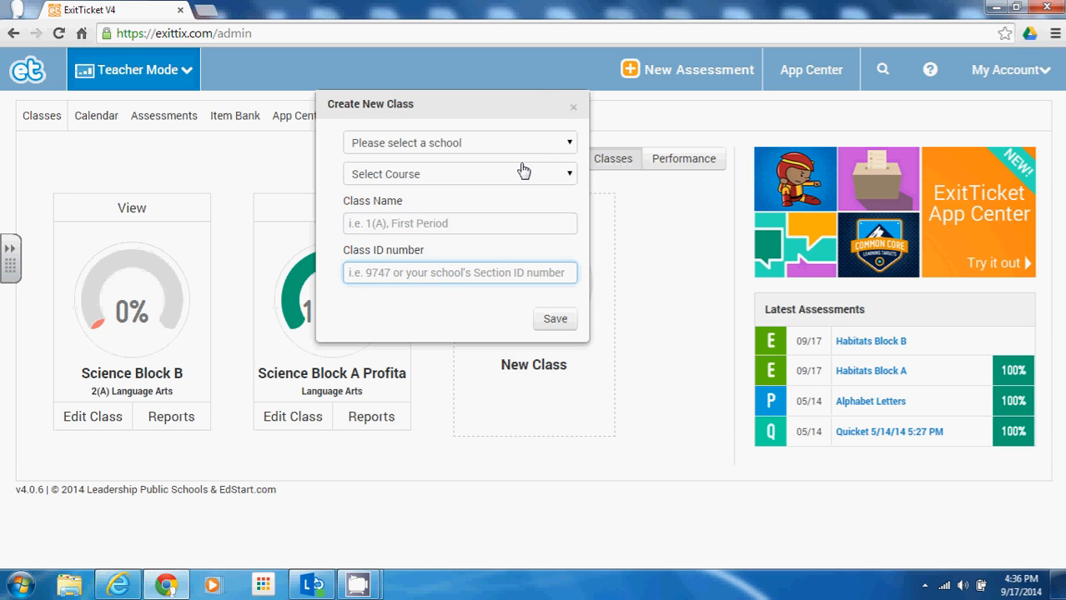
left_click(574, 111)
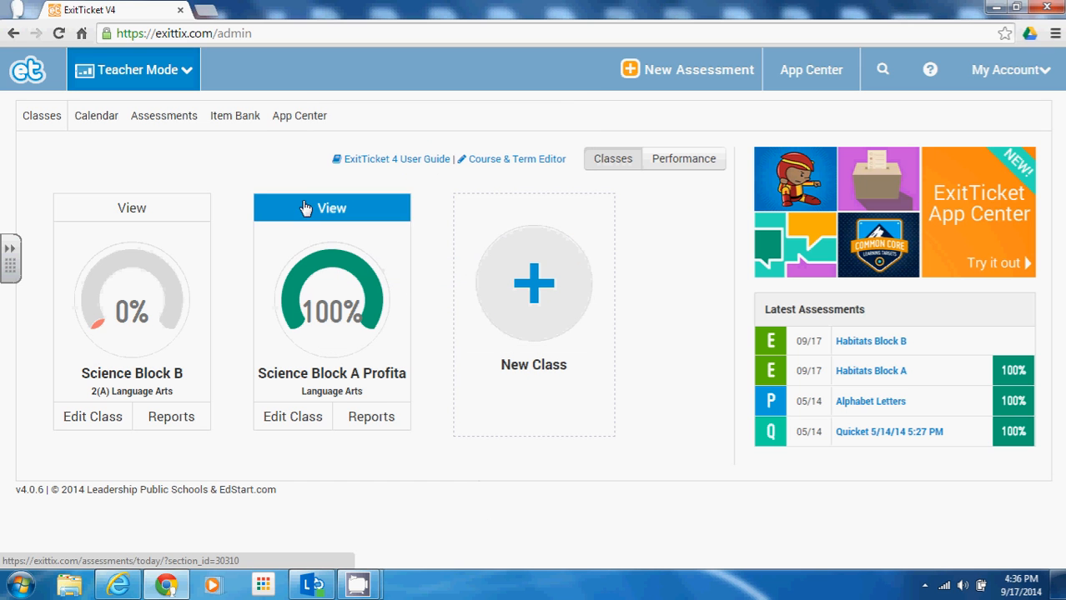
Step: Open the Science Block B class page, check the class list, then show the new-assessment types
left_click(175, 211)
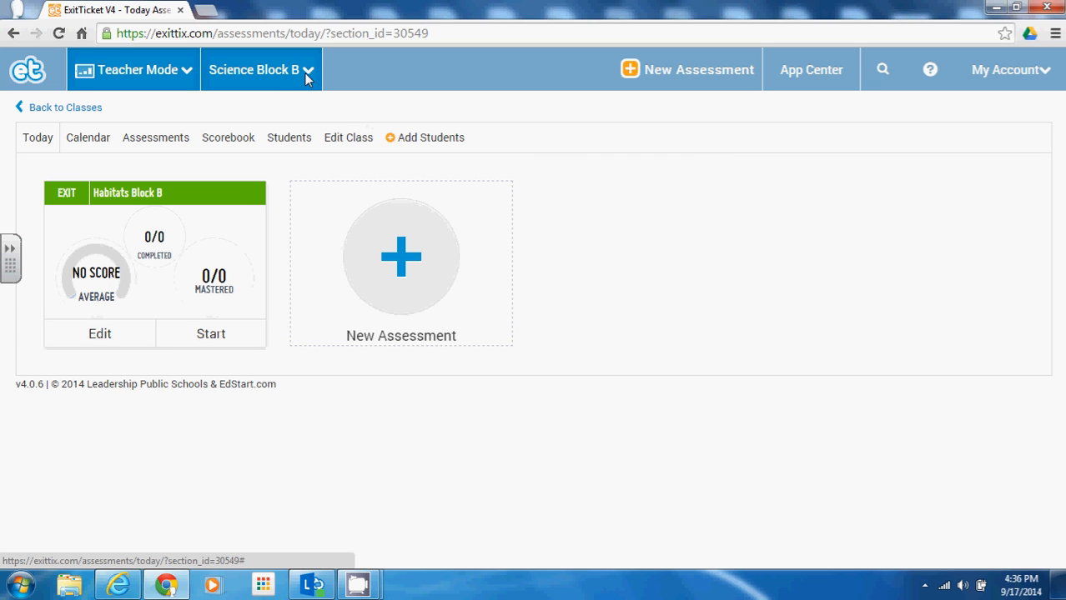
left_click(233, 74)
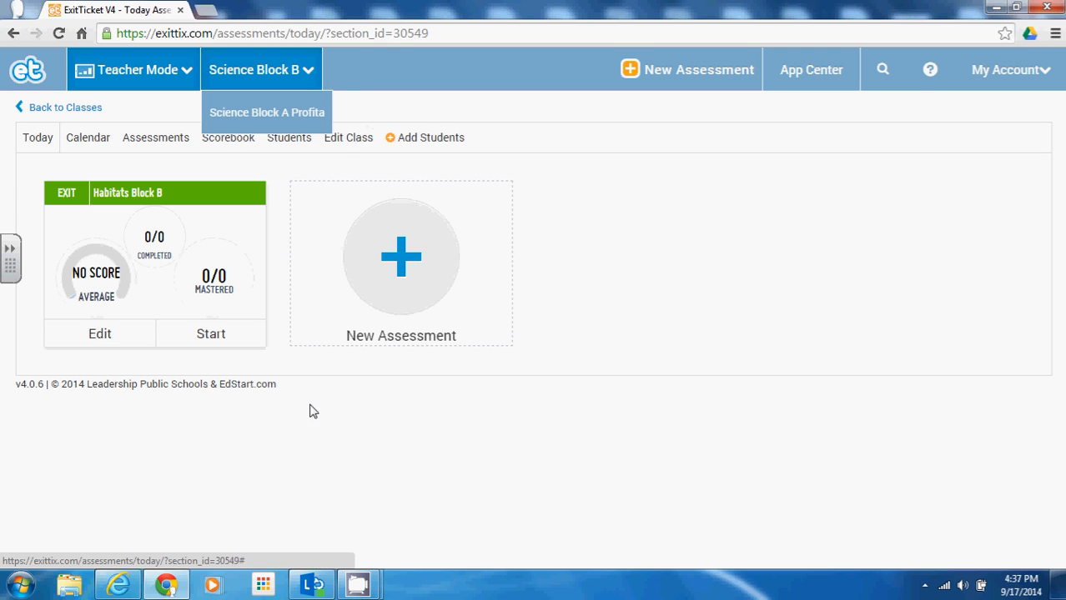
left_click(264, 448)
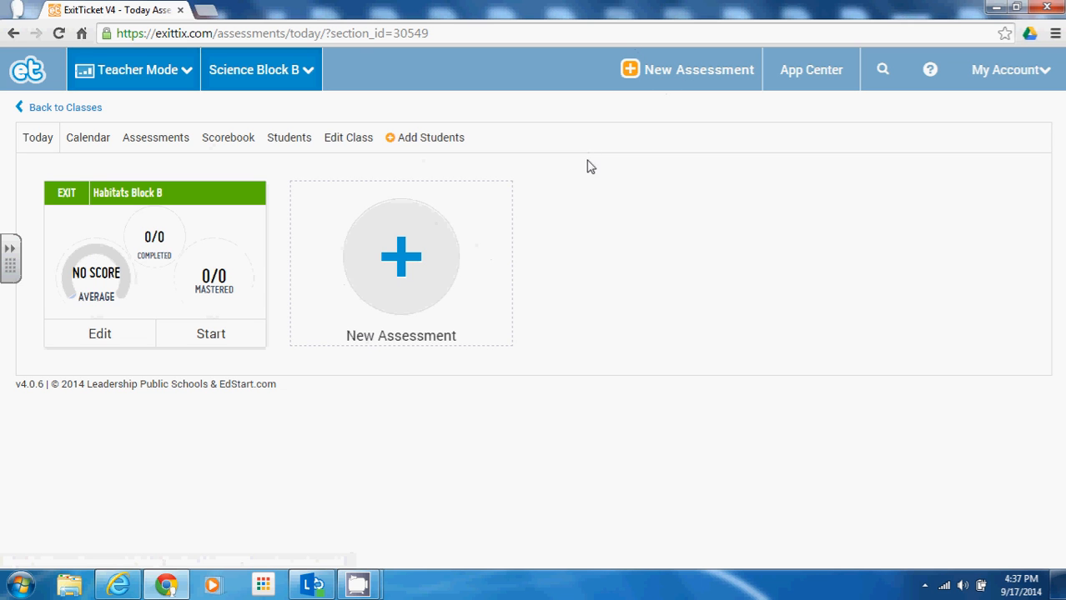
left_click(639, 73)
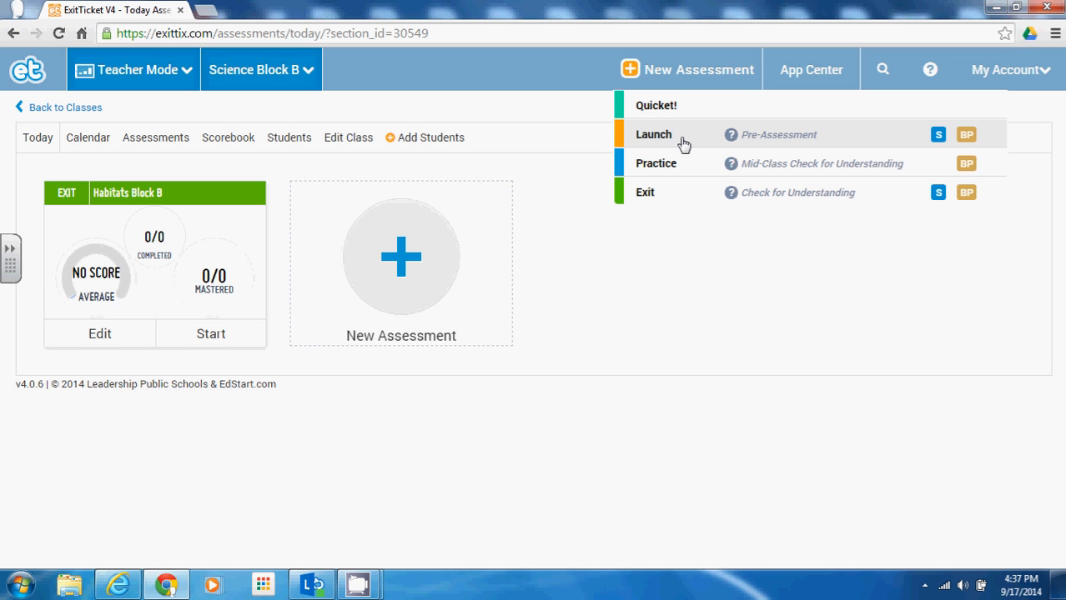
Step: Create an Exit assessment titled 'Habitats' with the timer left on Not timed
left_click(647, 193)
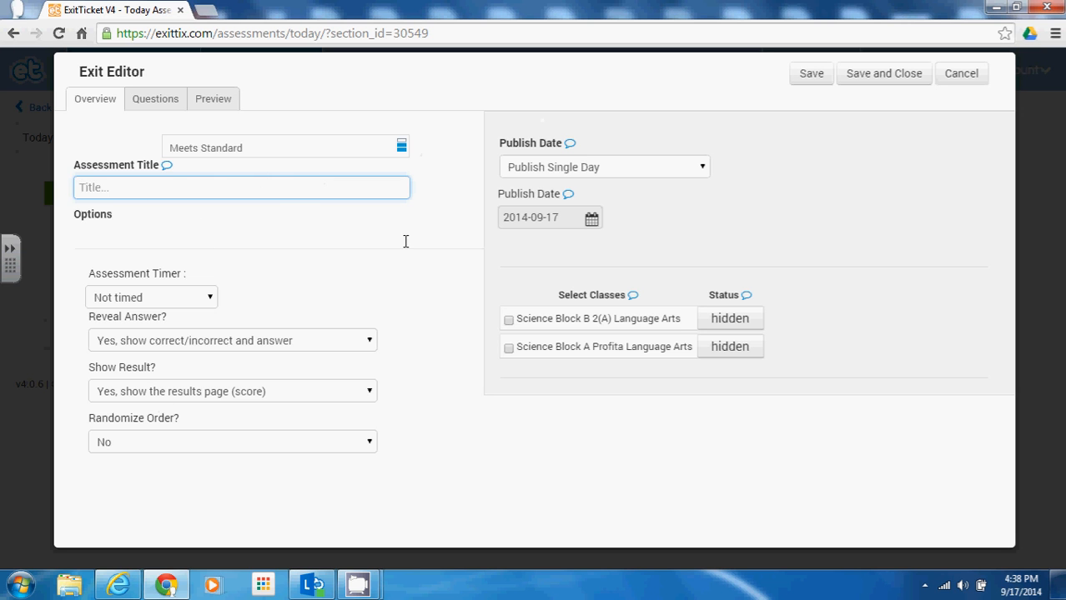
left_click(106, 187)
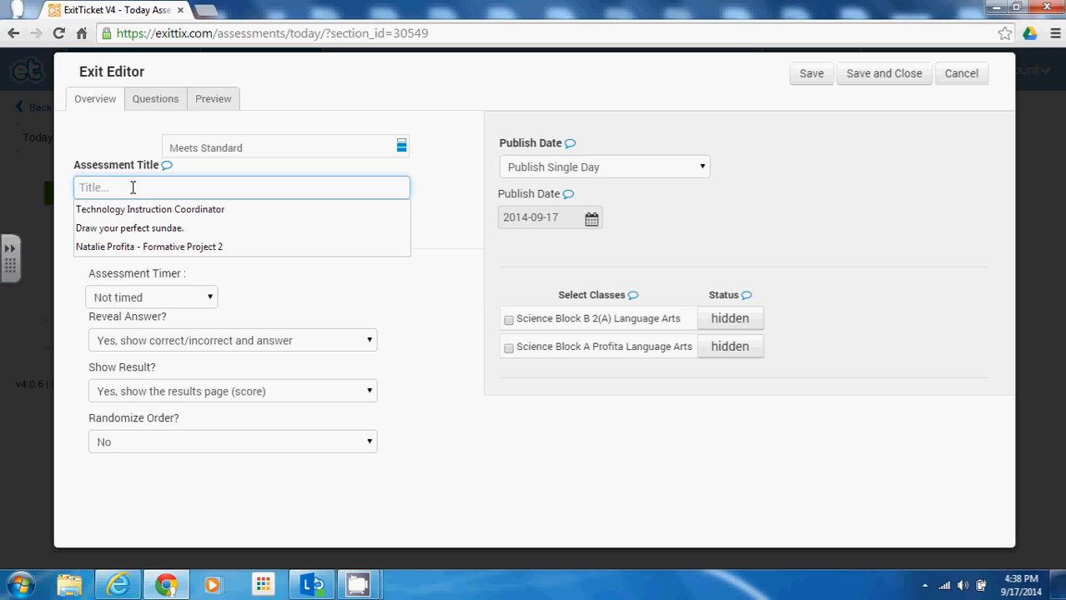
type("Habitats")
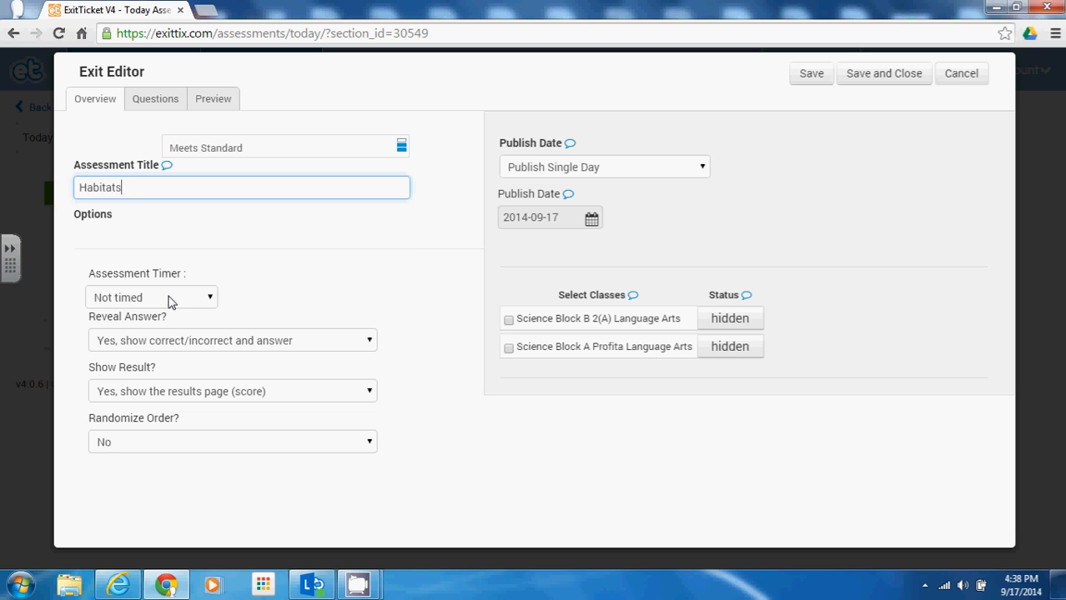
left_click(236, 275)
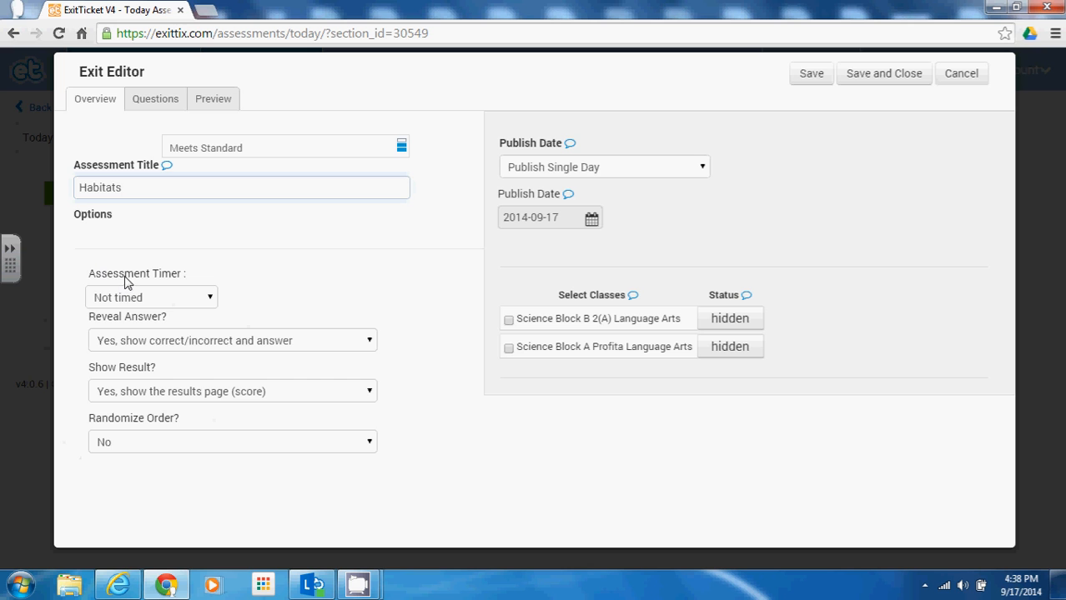
left_click(211, 305)
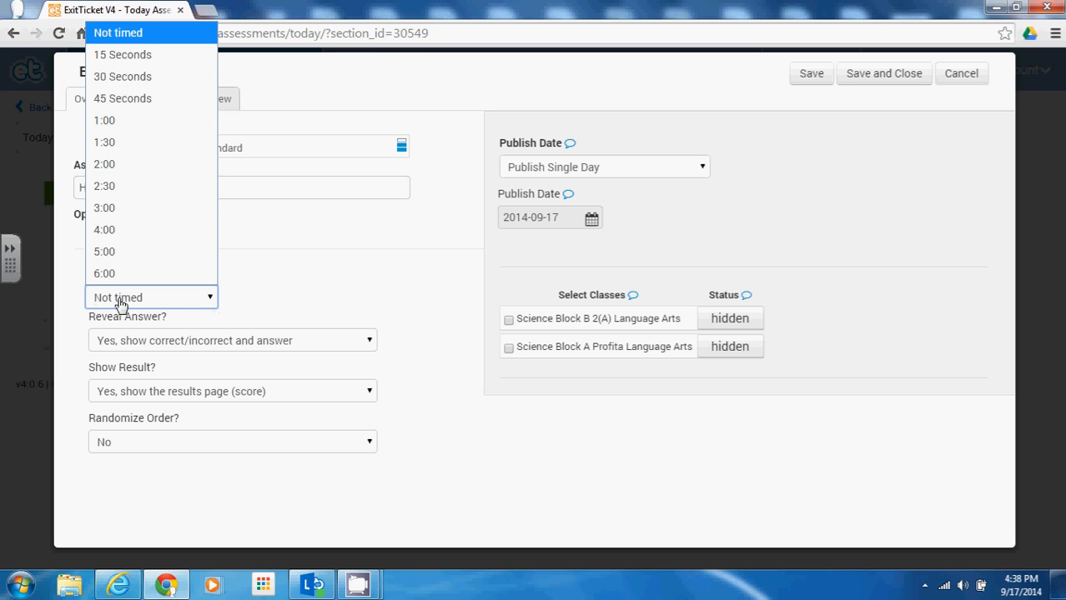
left_click(218, 304)
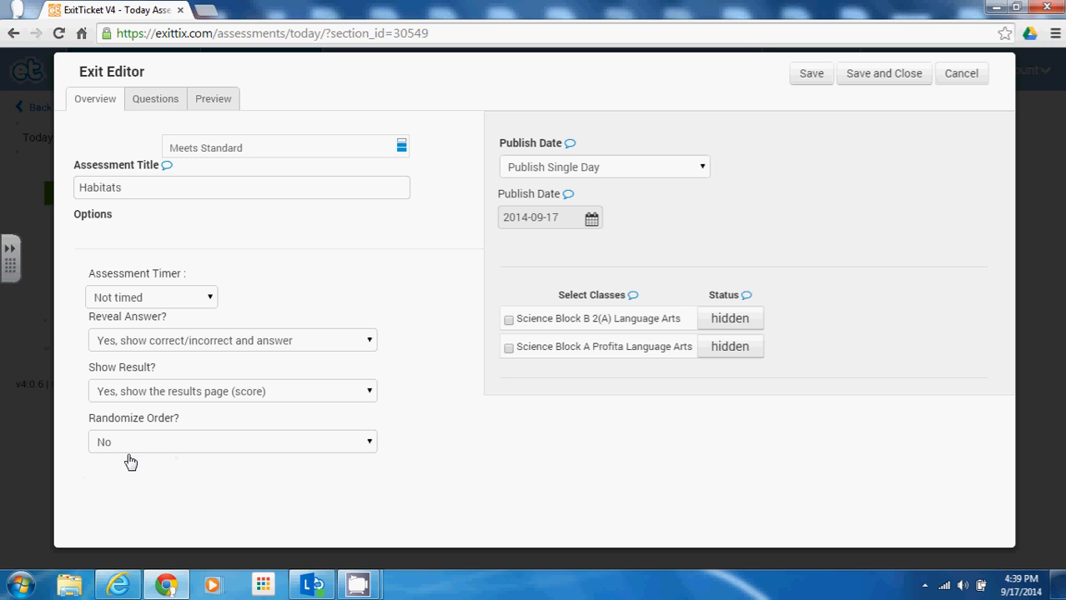
Step: Set Publish Date to Publish From/To and assign the ticket to Science Block B
left_click(626, 177)
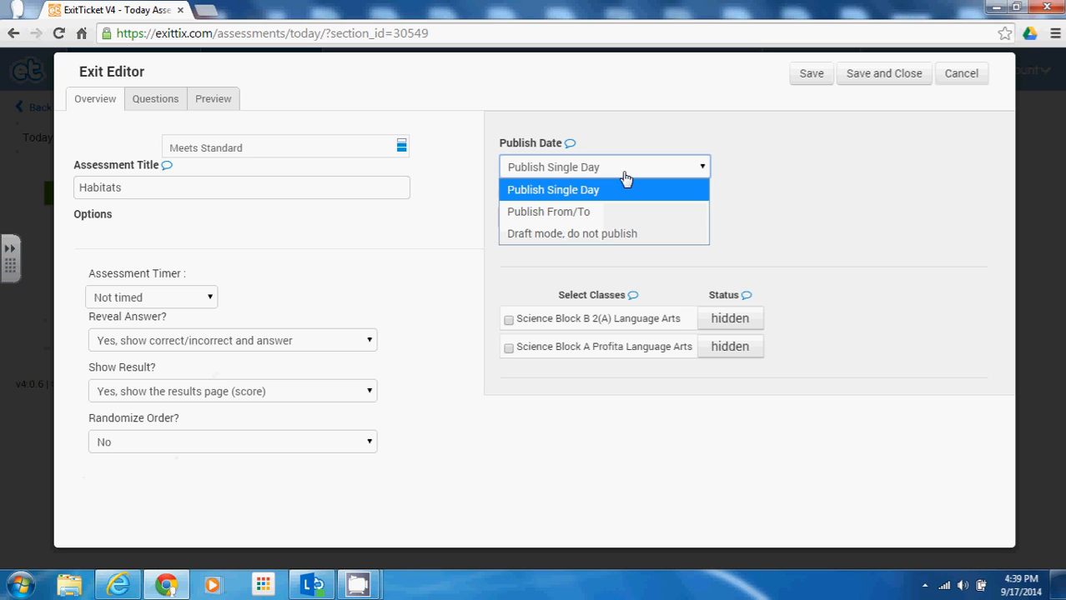
left_click(578, 211)
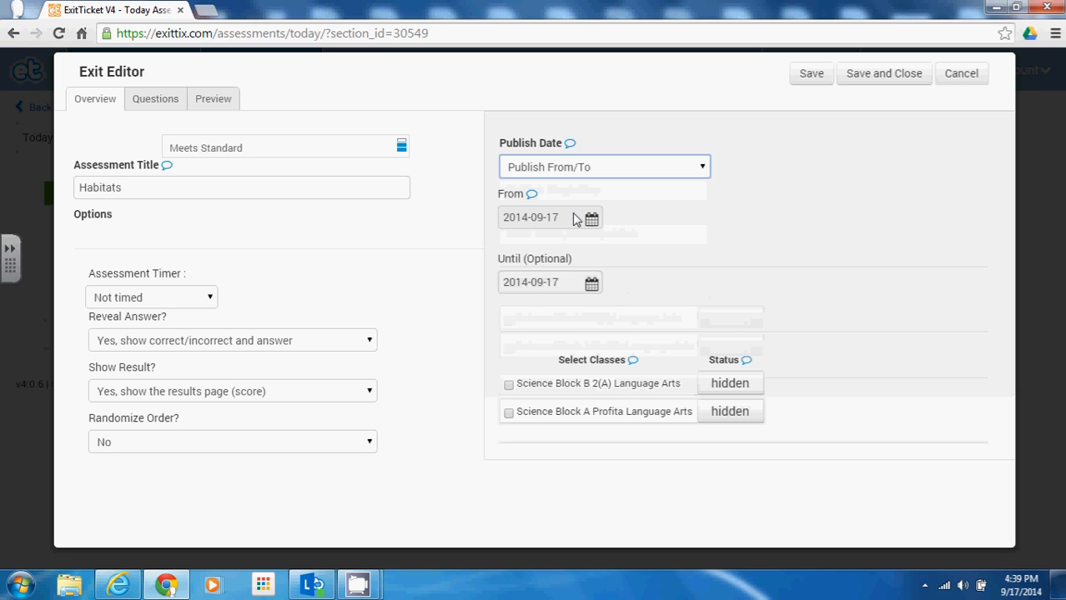
left_click(564, 171)
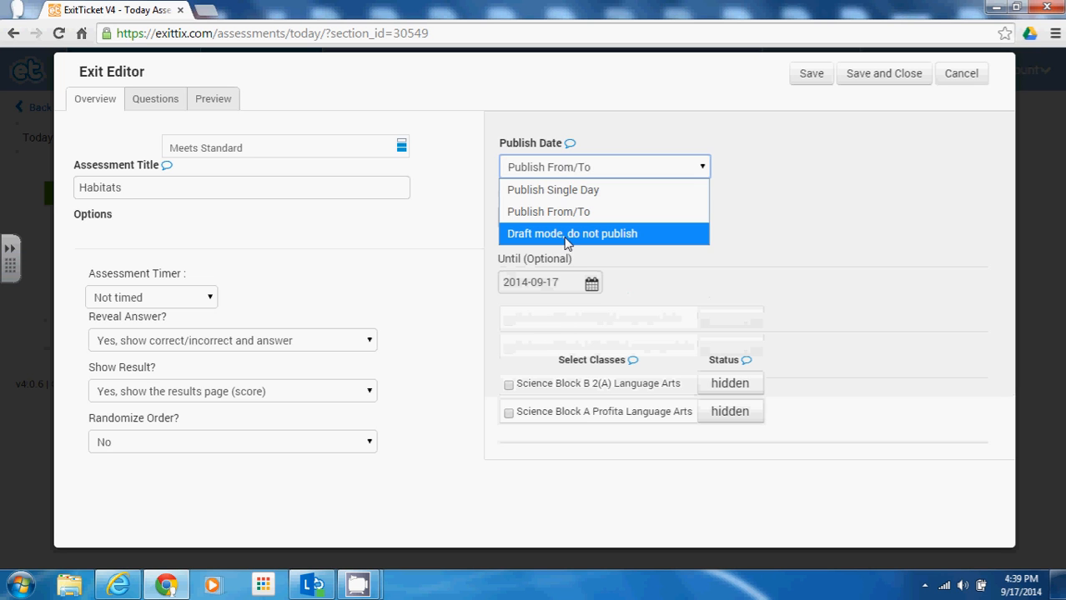
left_click(696, 278)
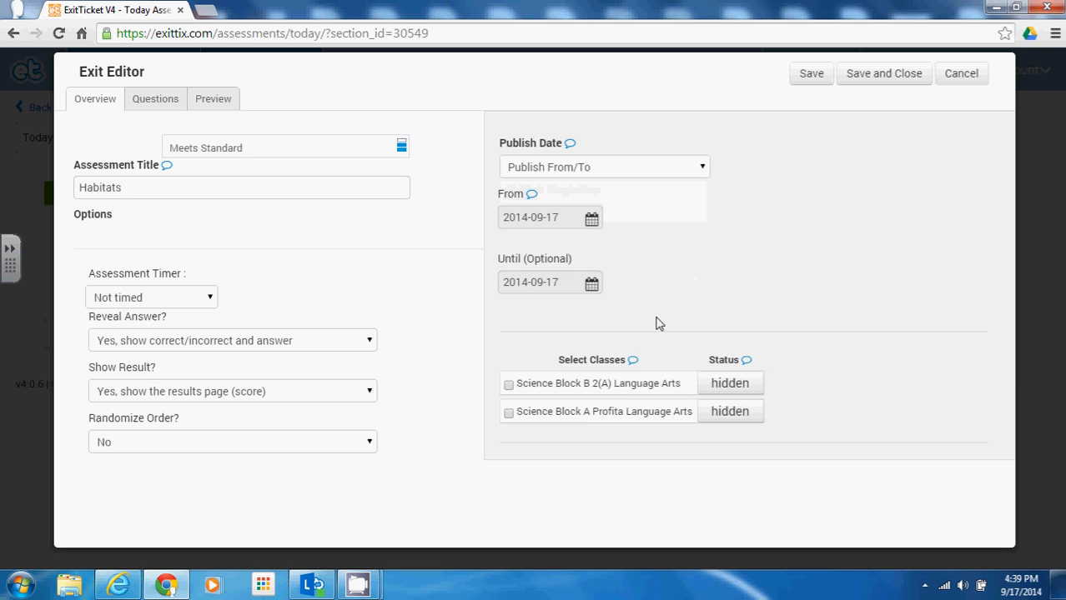
left_click(509, 385)
left_click(509, 413)
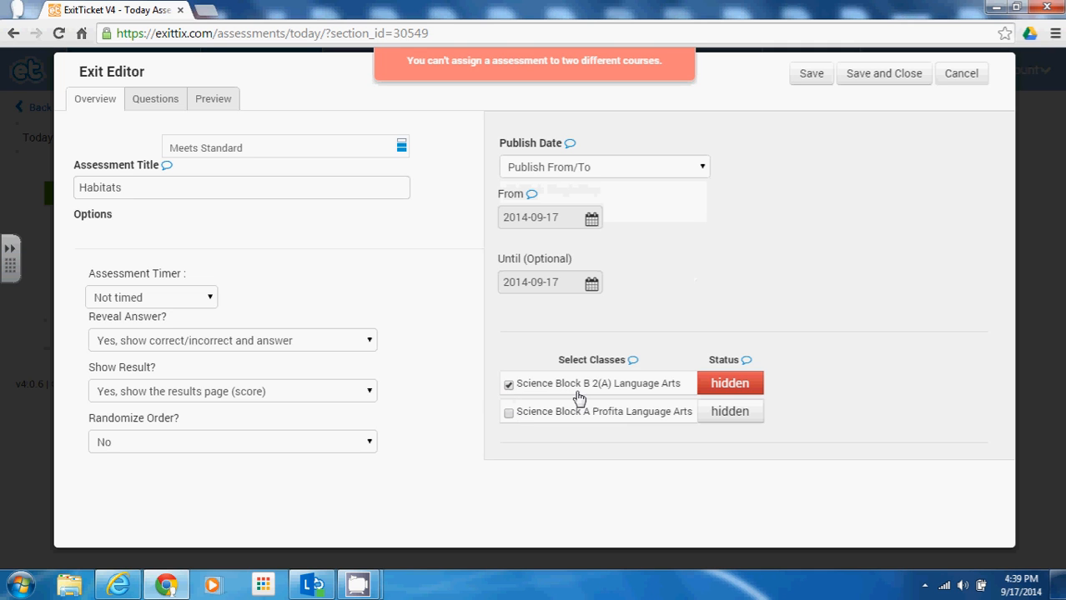
left_click(510, 419)
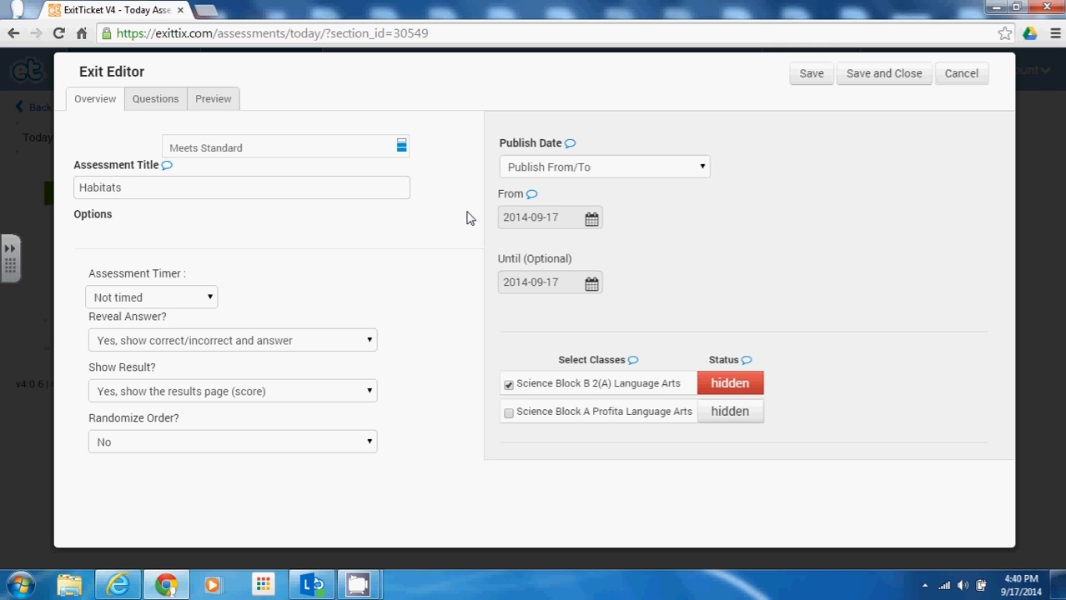
Step: On the Questions tab, browse the Item Bank's saved questions, then reopen Add Questions
left_click(154, 107)
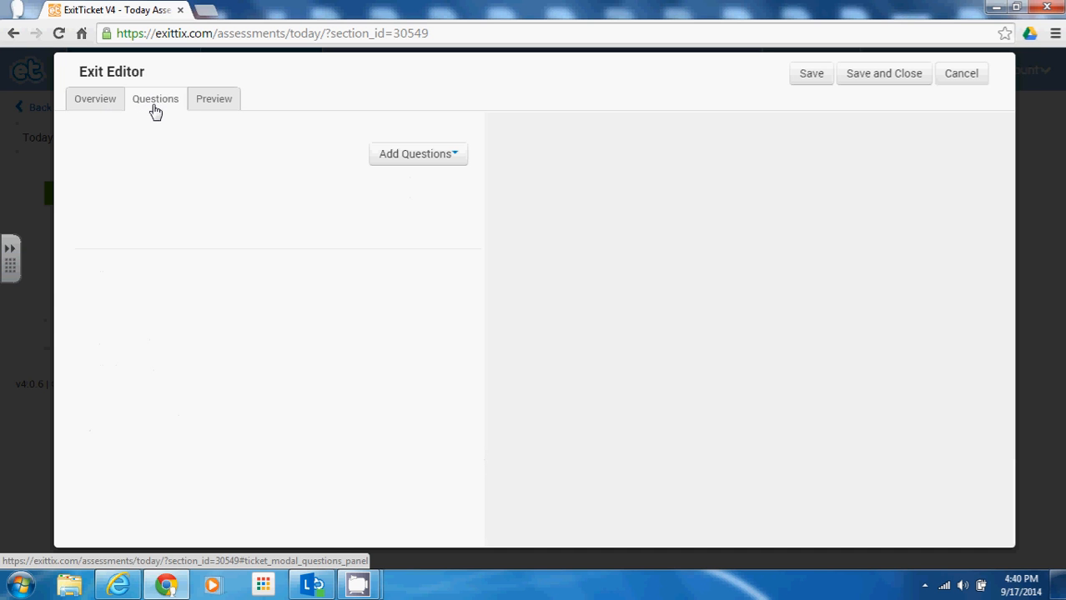
left_click(411, 159)
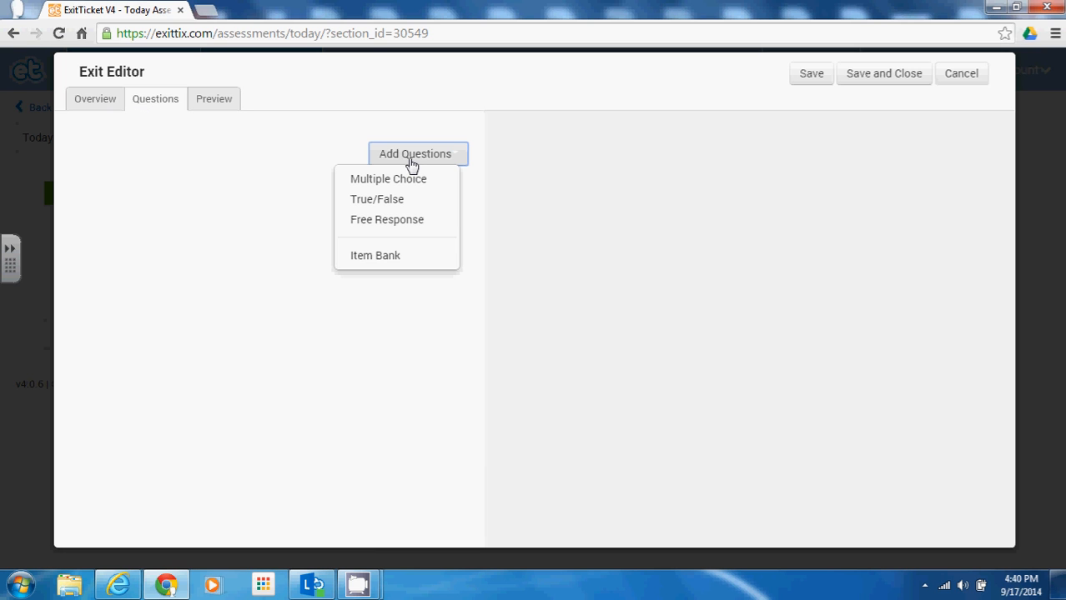
left_click(378, 262)
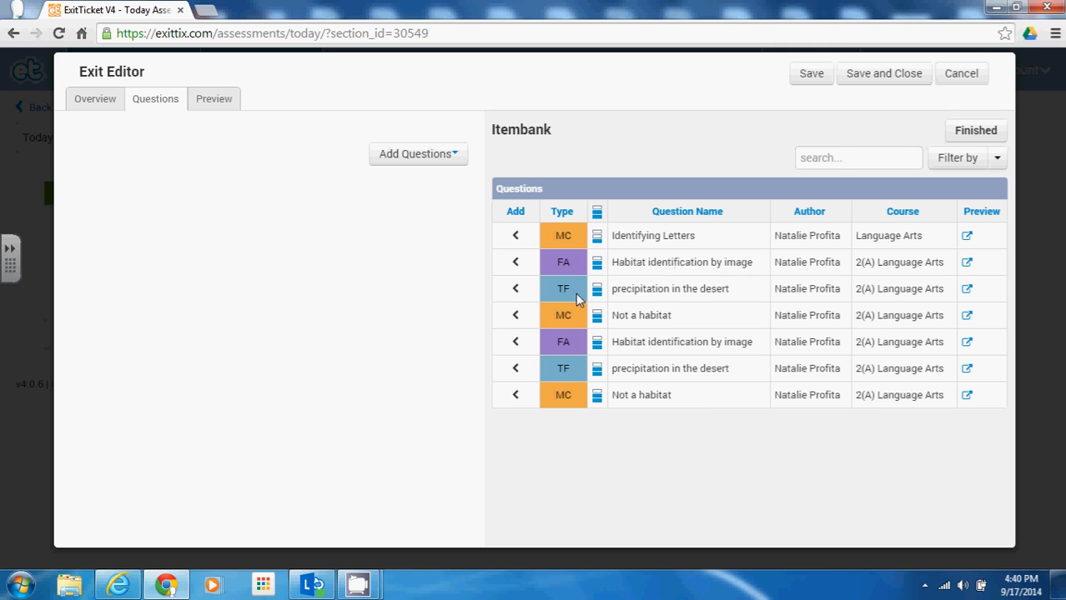
left_click(422, 161)
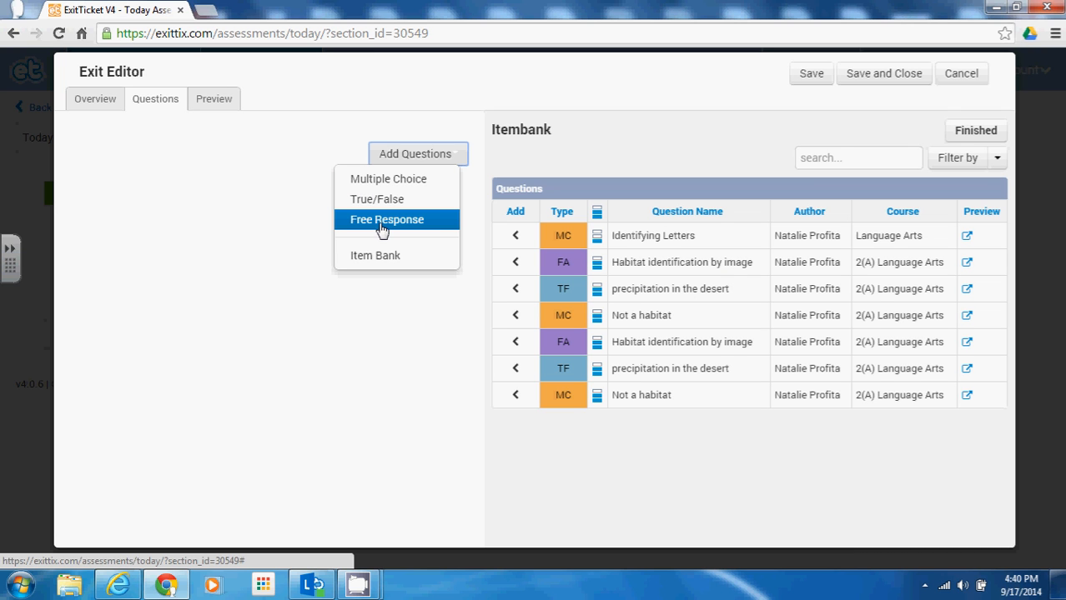
Step: Add a multiple-choice question with title tag 'Habitats desert'
left_click(386, 180)
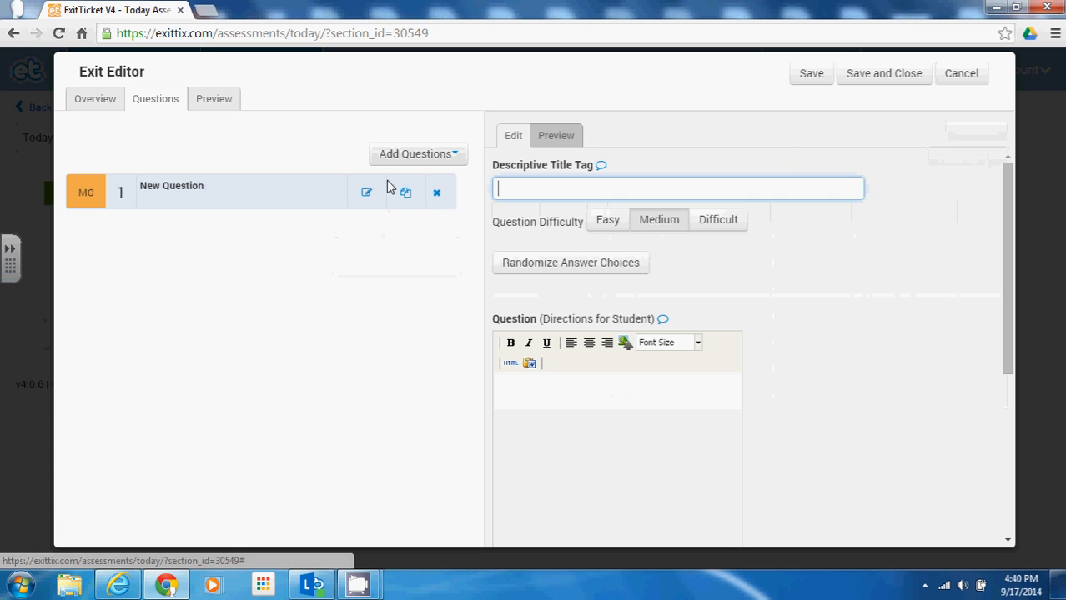
left_click(523, 191)
scroll(570, 195, "down", 1)
scroll(571, 196, "up", 1)
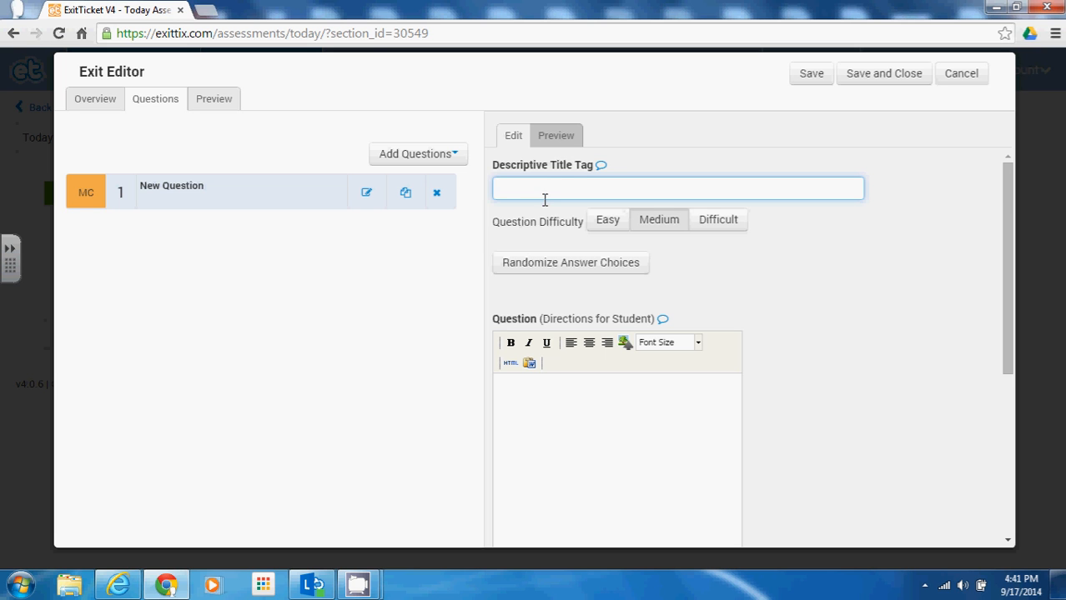
type("Habitats desert")
left_click(559, 417)
scroll(563, 369, "down", 1)
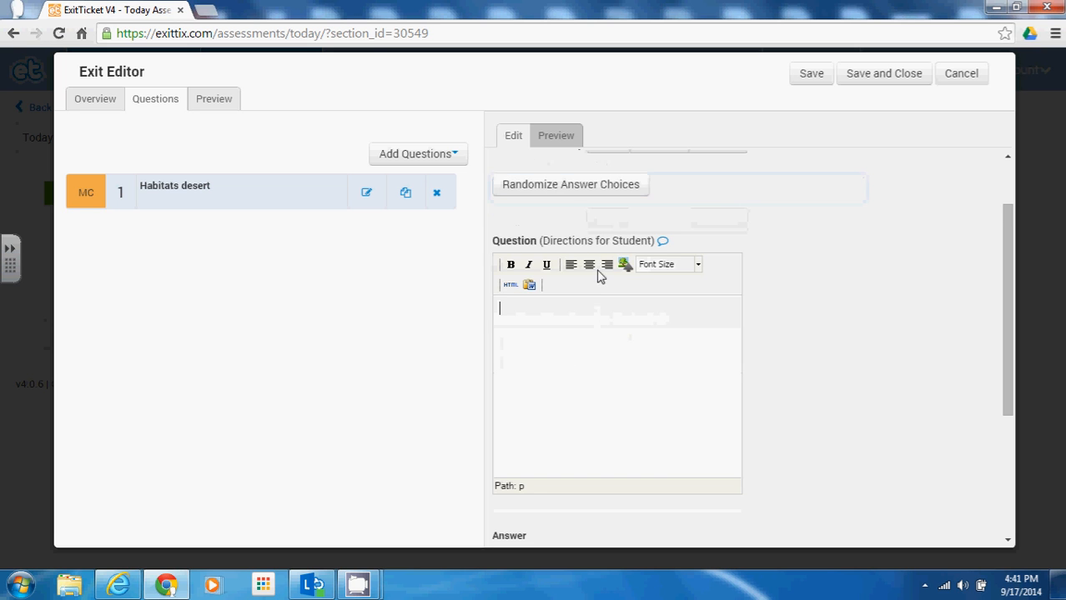
scroll(598, 275, "up", 1)
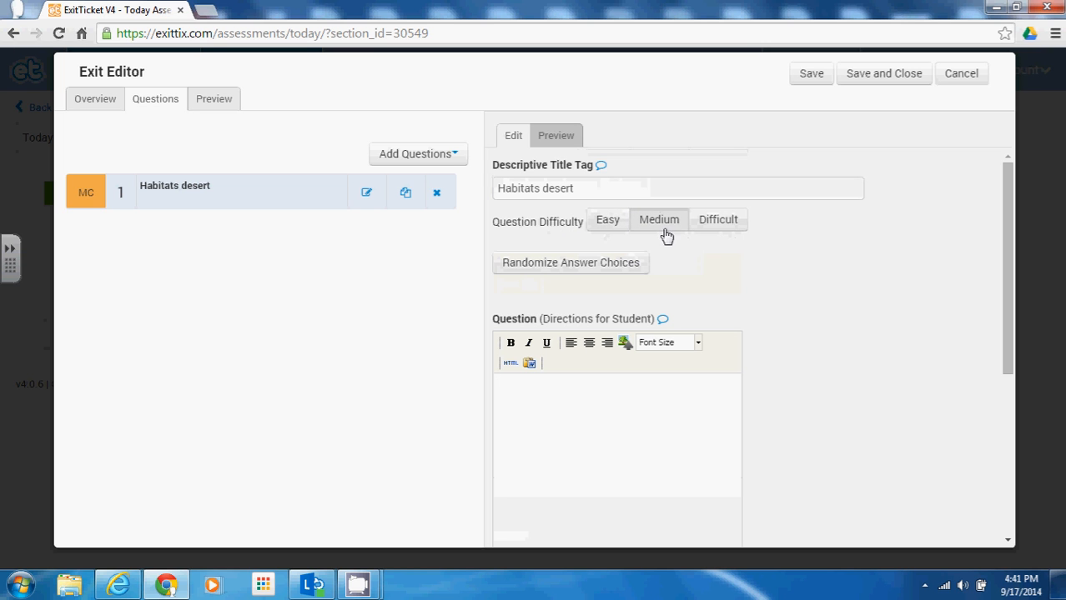
Step: Enable Randomize Answer Choices and enter 'Which of the following is NOT an example of a habitat?'
left_click(525, 272)
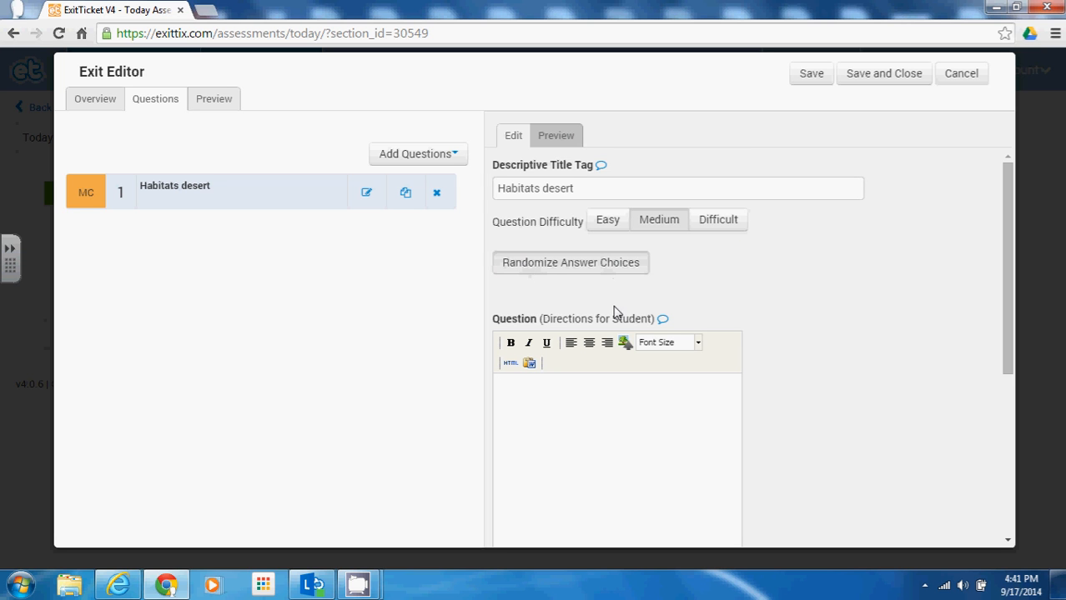
scroll(594, 281, "down", 1)
scroll(594, 281, "down", 1)
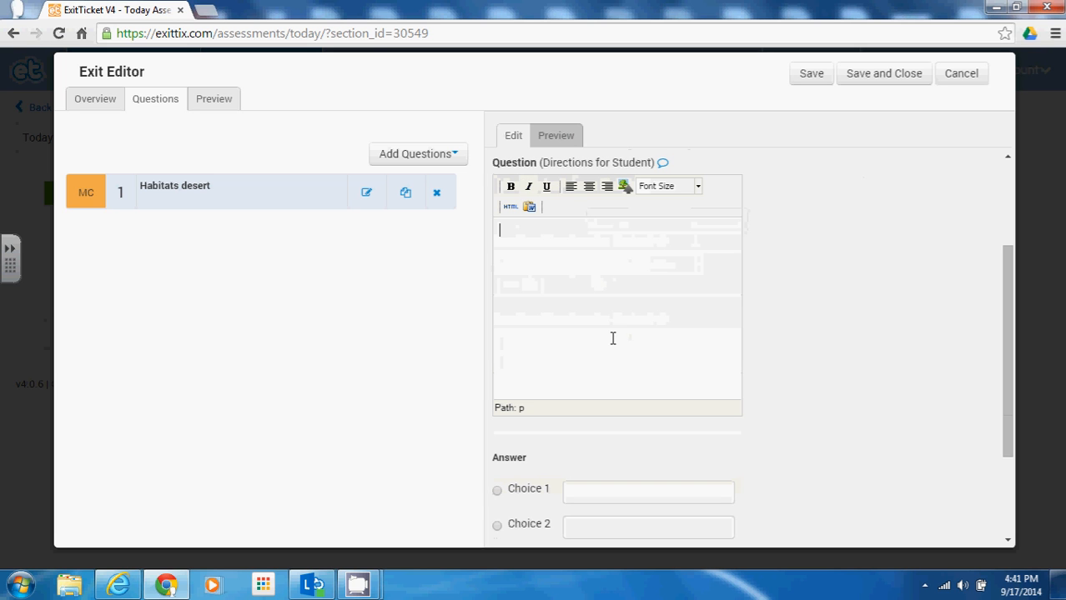
scroll(639, 354, "up", 1)
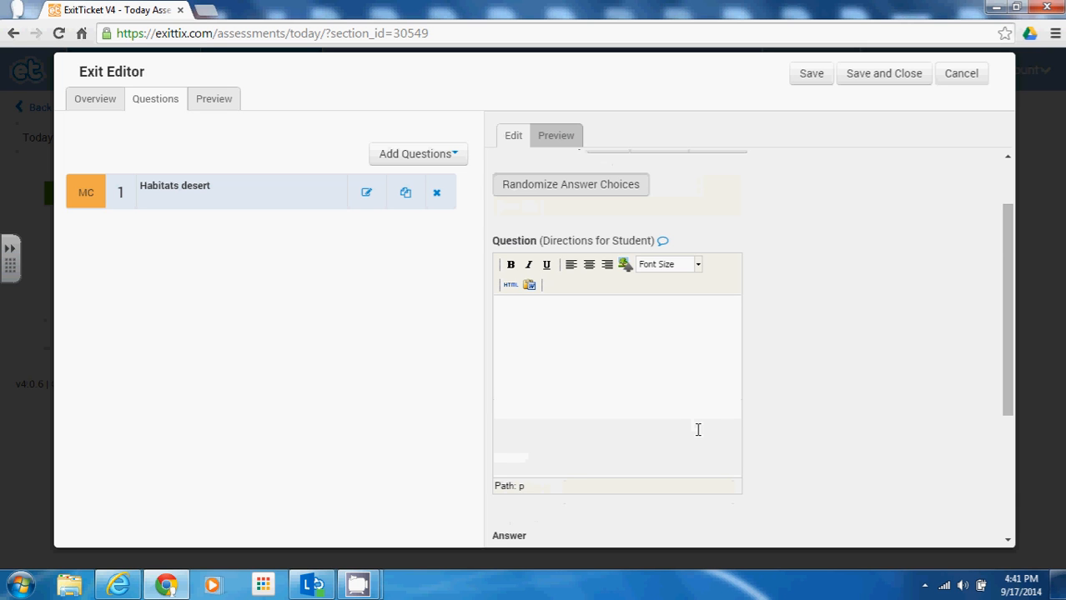
type("Which of the following is n")
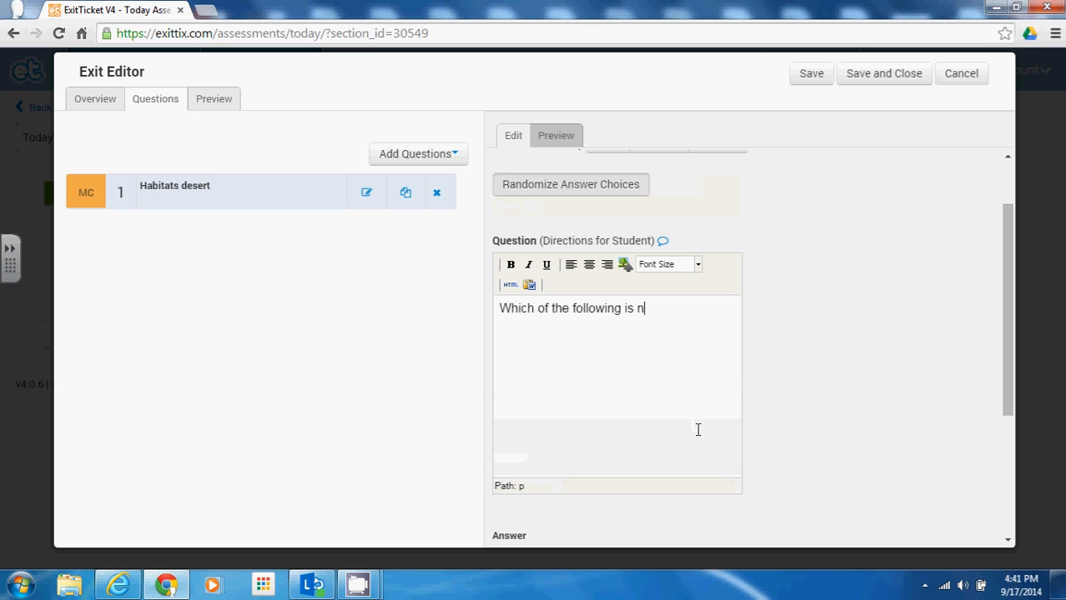
key("BackSpace")
type("NOT an example of")
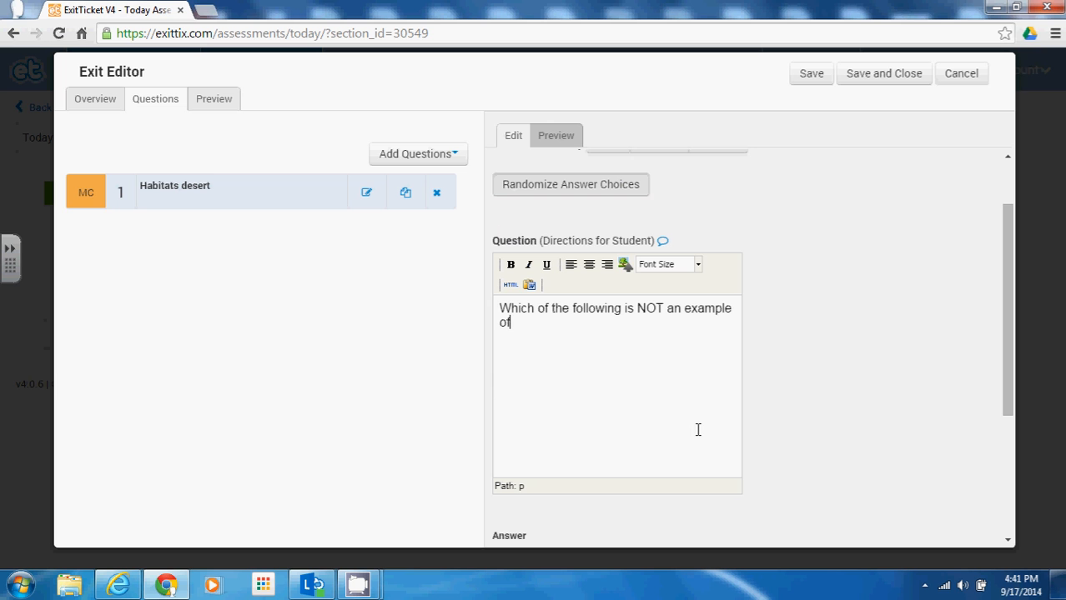
type(" a habitat?")
scroll(646, 367, "down", 3)
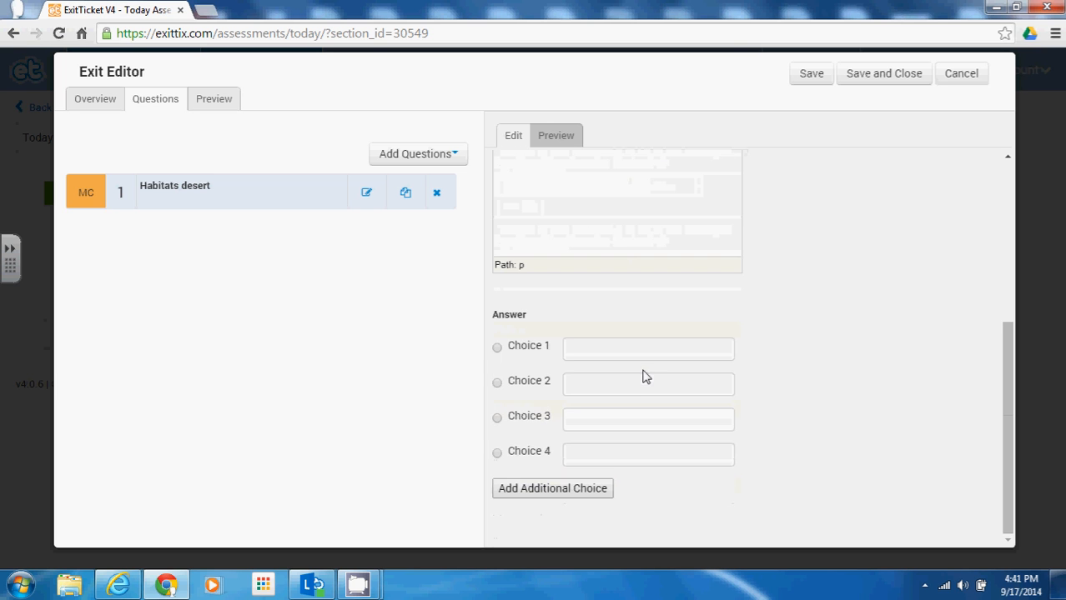
Step: Fill choices Desert, Grassland, Biome and Tundra, marking Biome (Choice 3) as correct
left_click(579, 349)
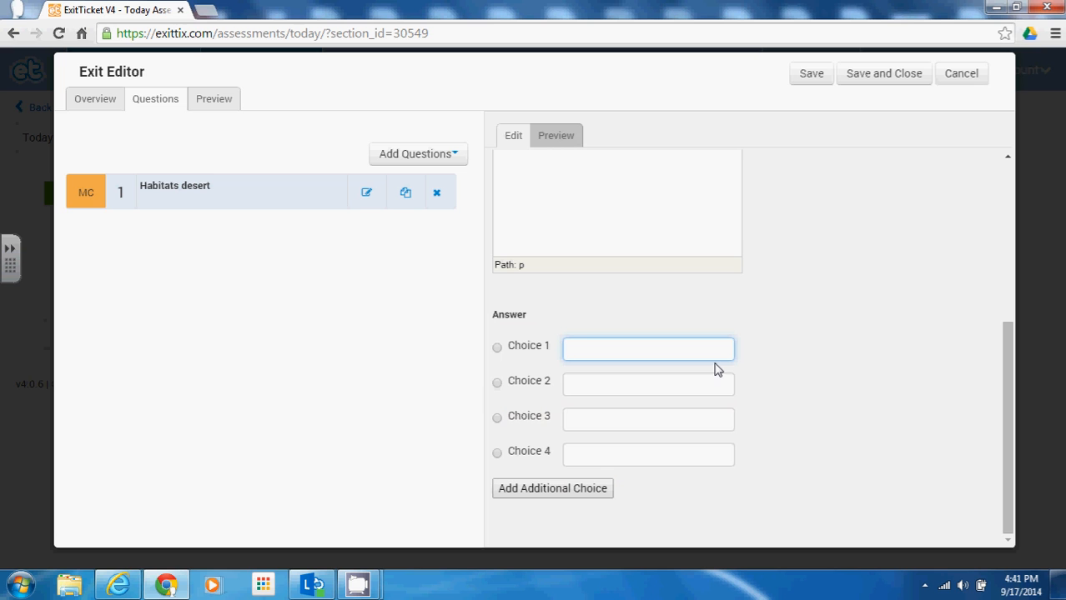
type("Desert")
left_click(726, 386)
type("Gras")
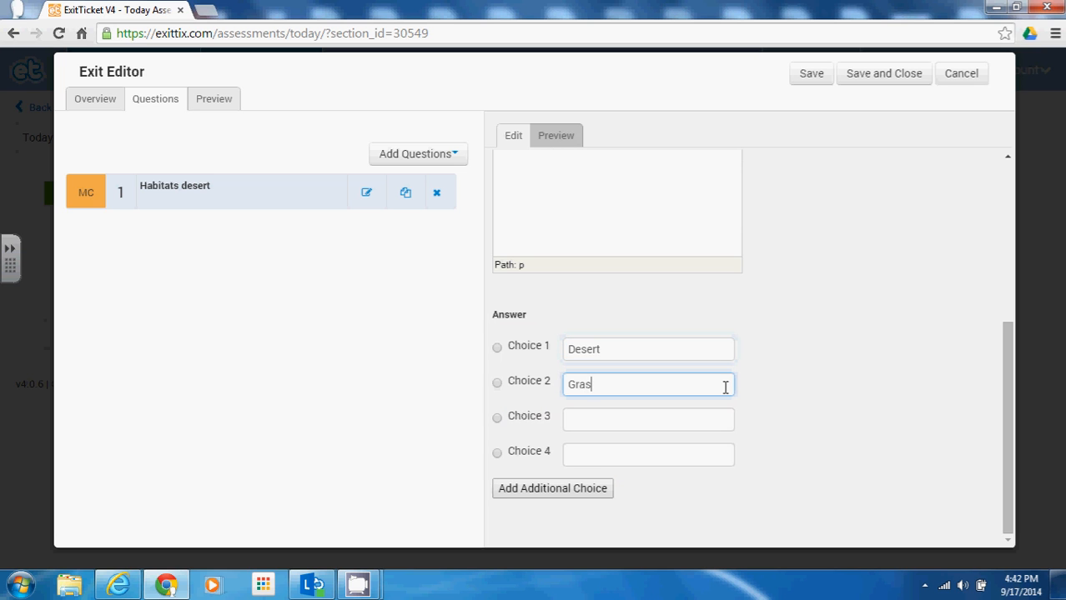
type("sland")
left_click(721, 412)
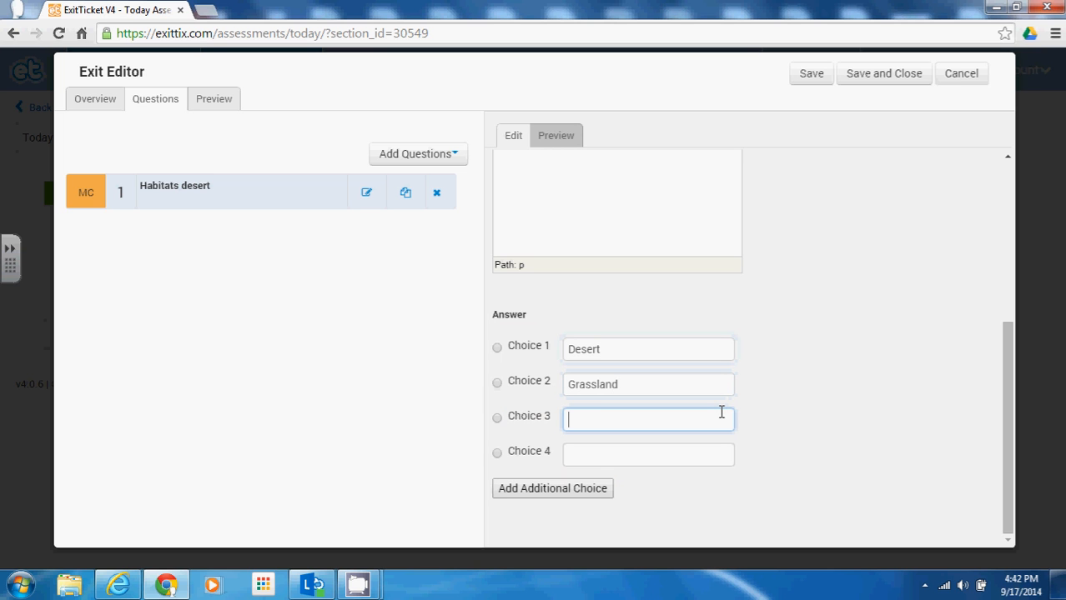
type("Biome")
left_click(709, 454)
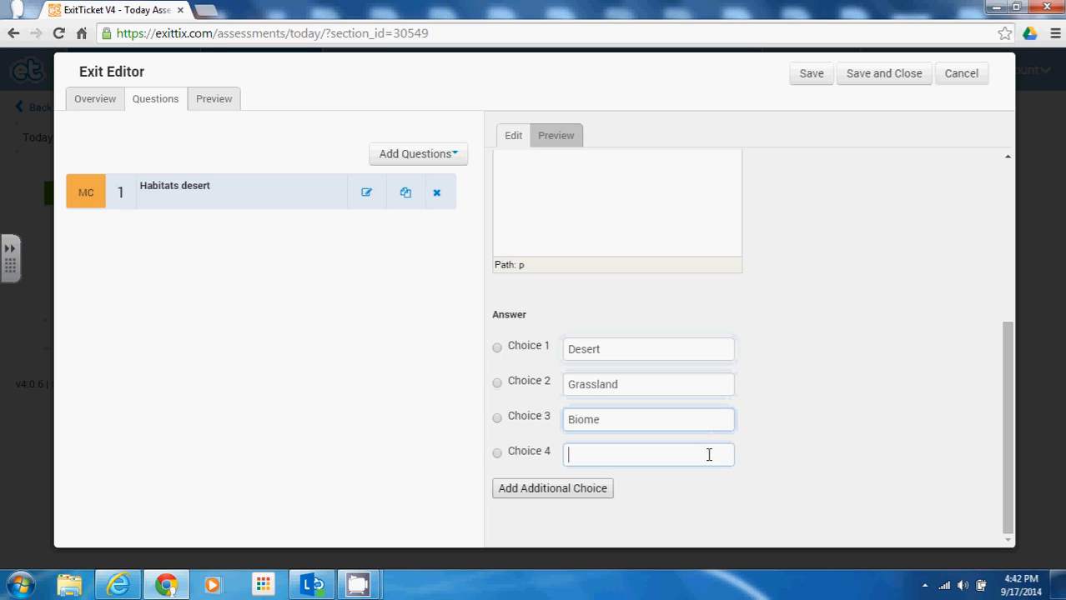
type("Tundra")
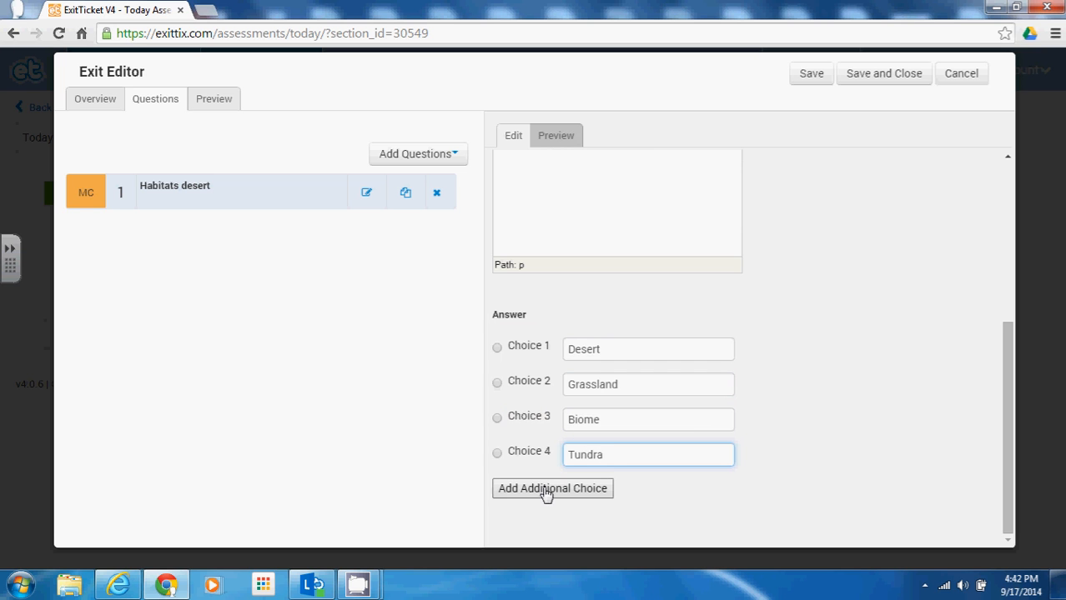
left_click(497, 419)
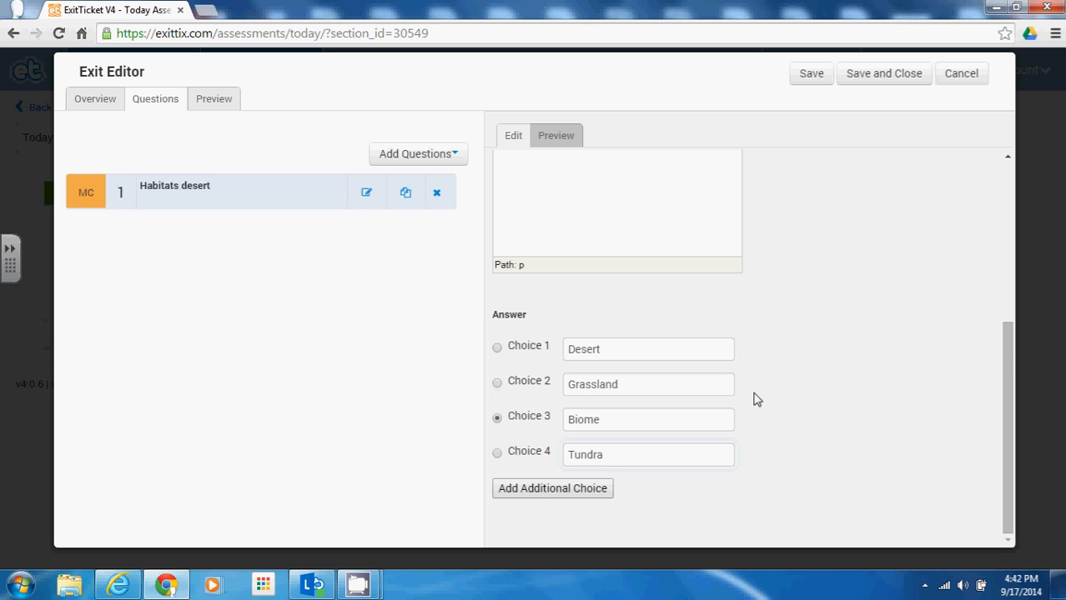
scroll(784, 392, "up", 1)
Step: Open the question's image upload and close it without adding a picture
scroll(790, 390, "up", 3)
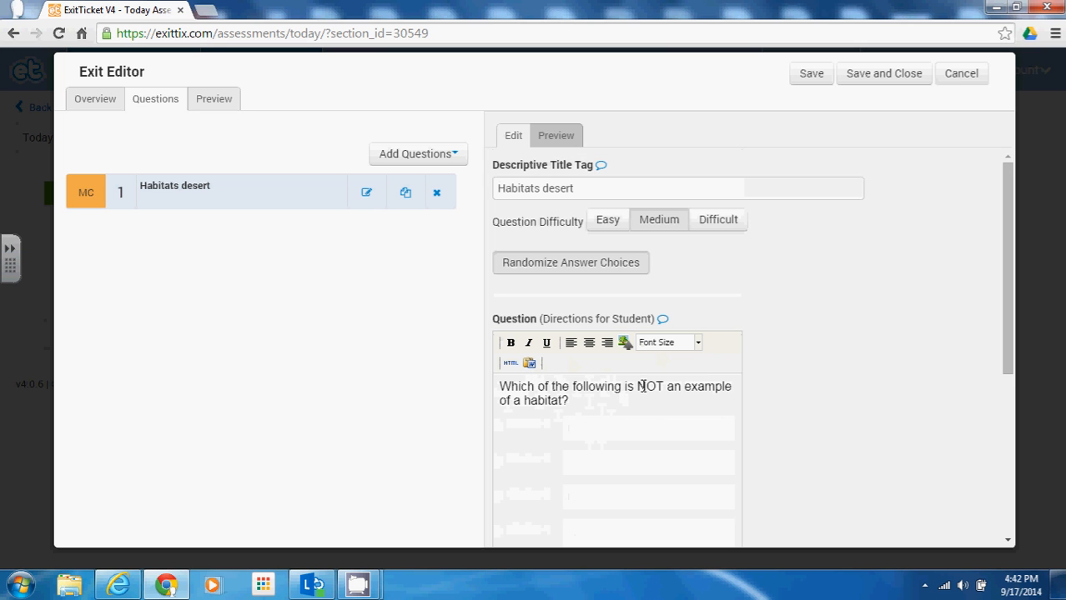
left_click(626, 345)
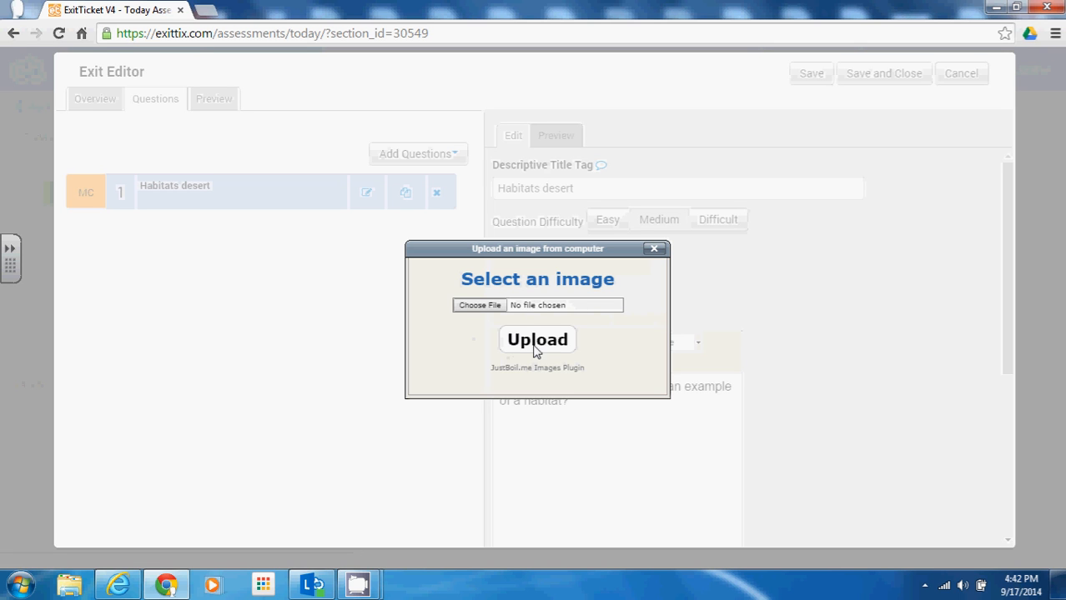
left_click(654, 250)
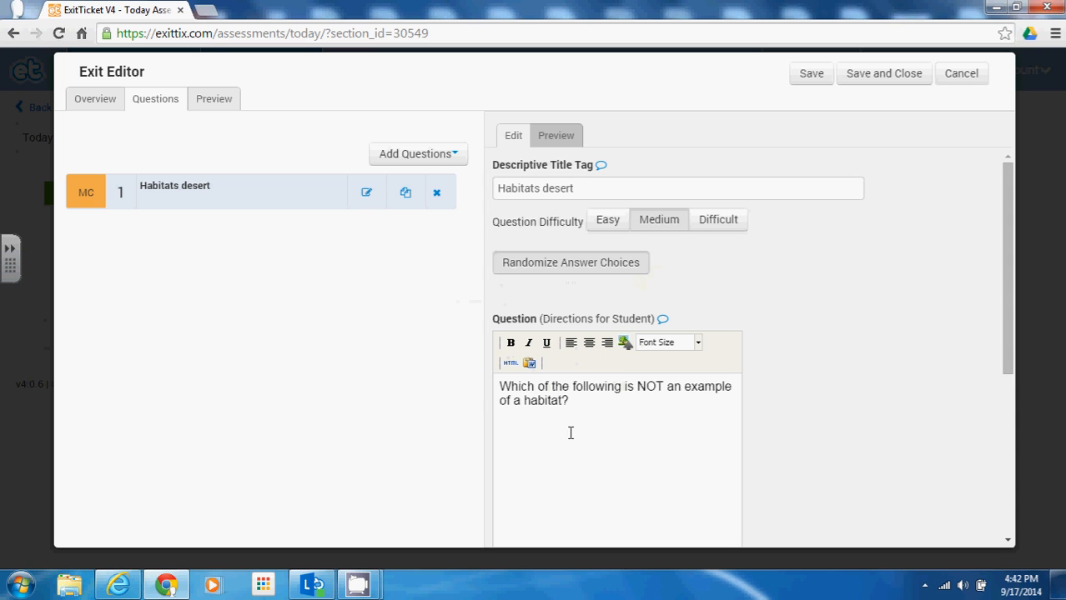
Step: Inspect the question's HTML source, then preview the question as students see it
left_click(511, 364)
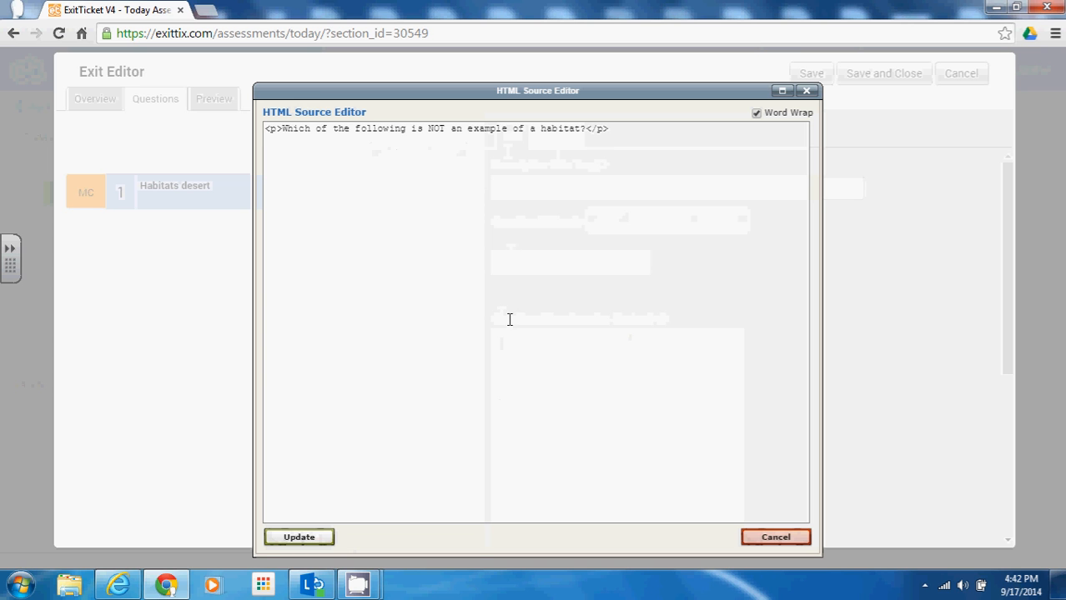
left_click(805, 90)
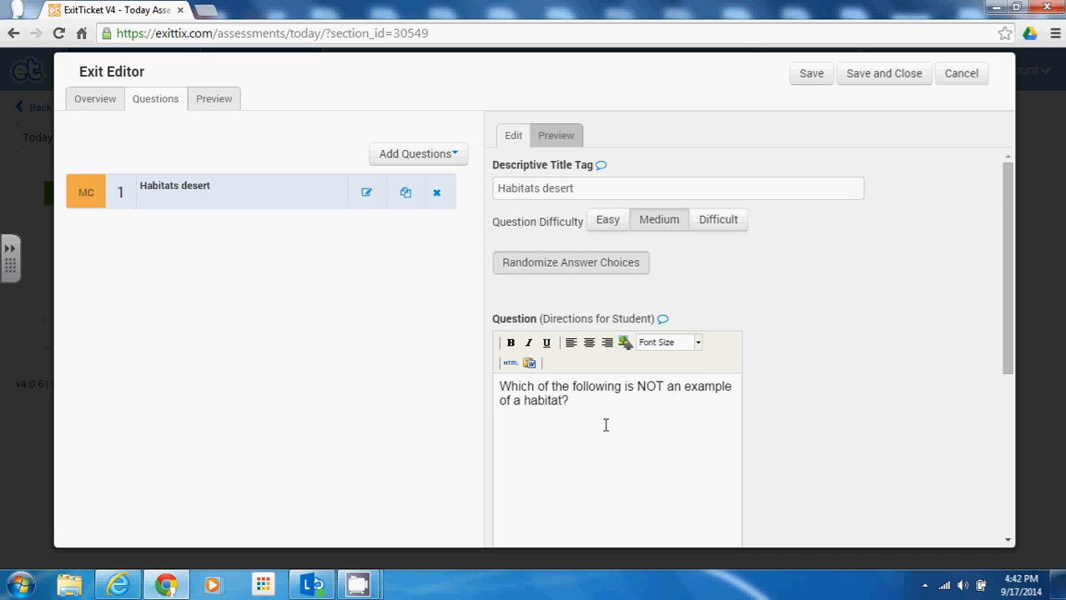
scroll(605, 422, "down", 3)
scroll(605, 423, "up", 3)
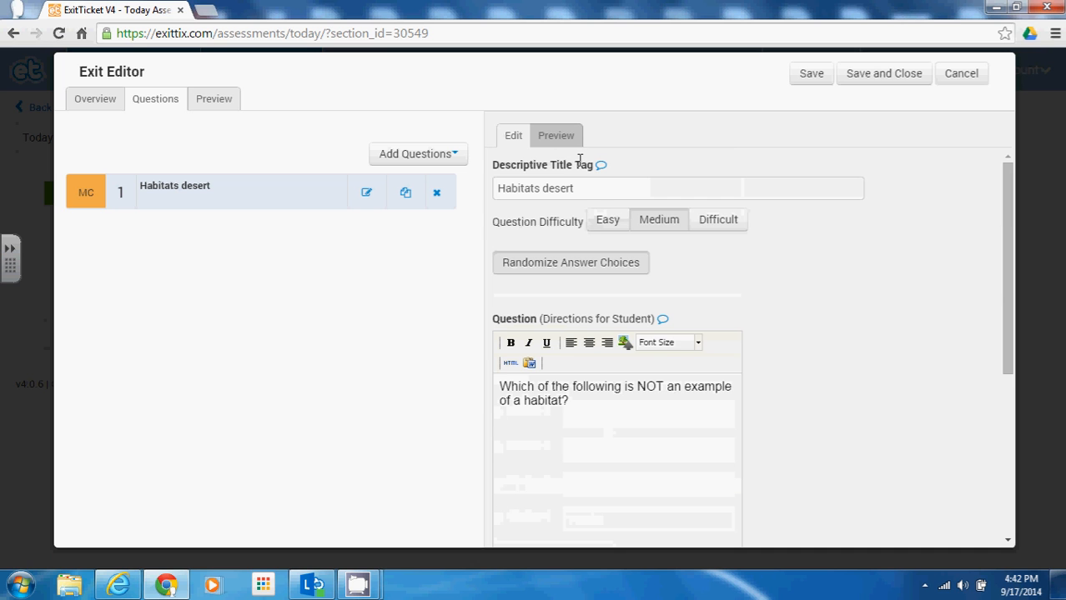
left_click(555, 135)
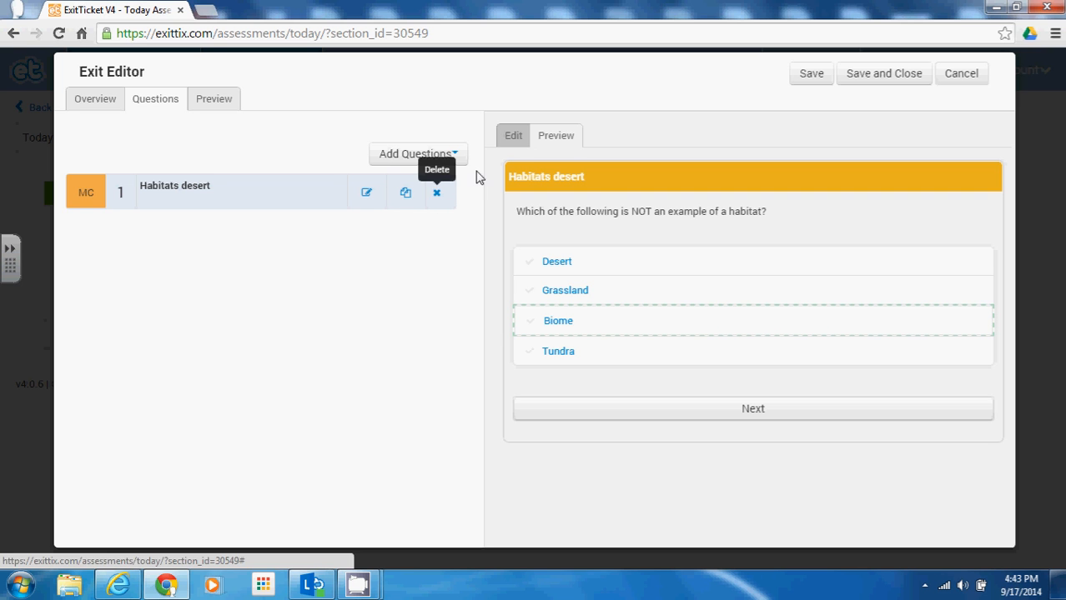
Step: Open the Add Questions list of question types
left_click(416, 156)
Step: Add a true/false question with True as the correct answer
left_click(384, 200)
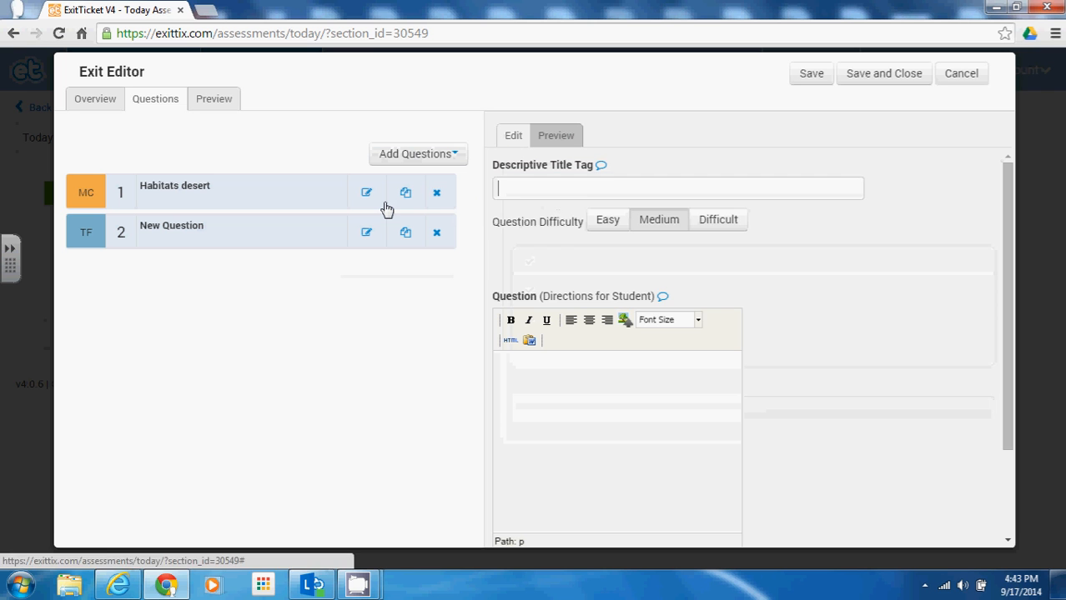
scroll(534, 364, "down", 3)
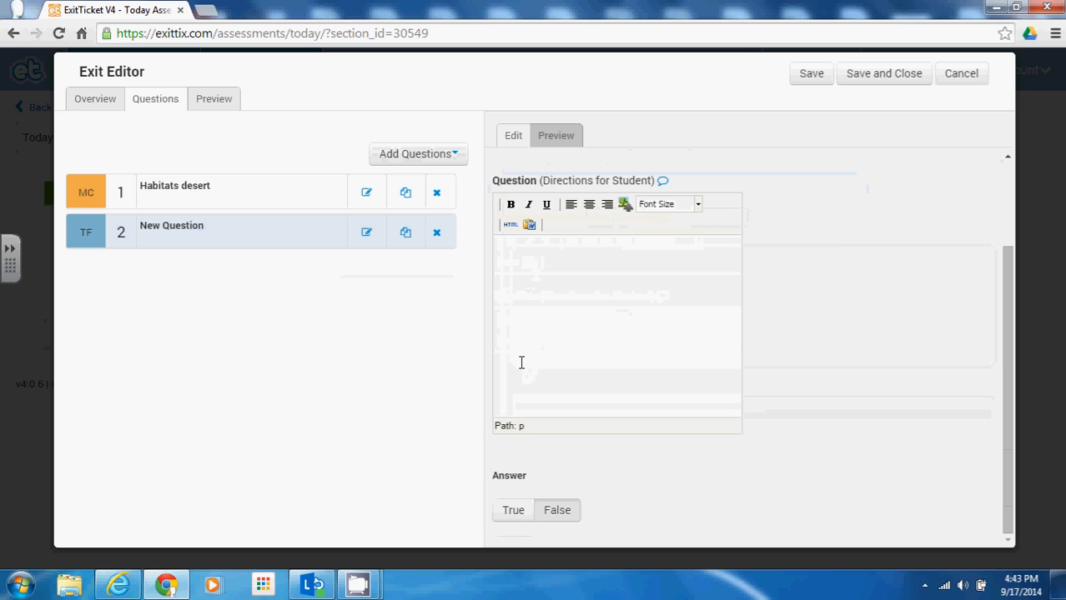
left_click(521, 515)
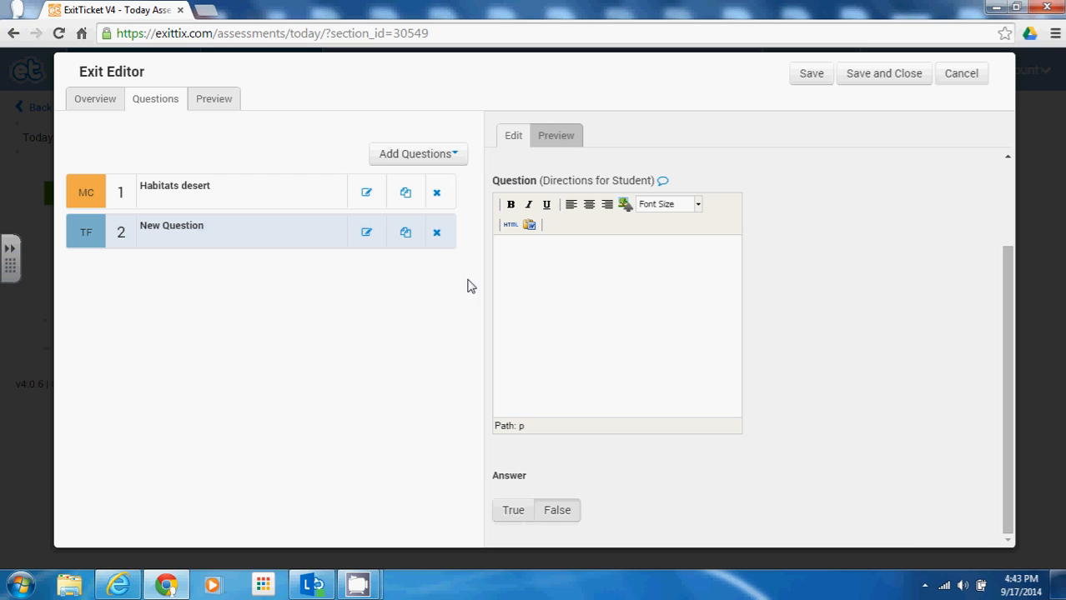
Step: Add a free-response question, enter its expected response, and preview all three questions
left_click(382, 159)
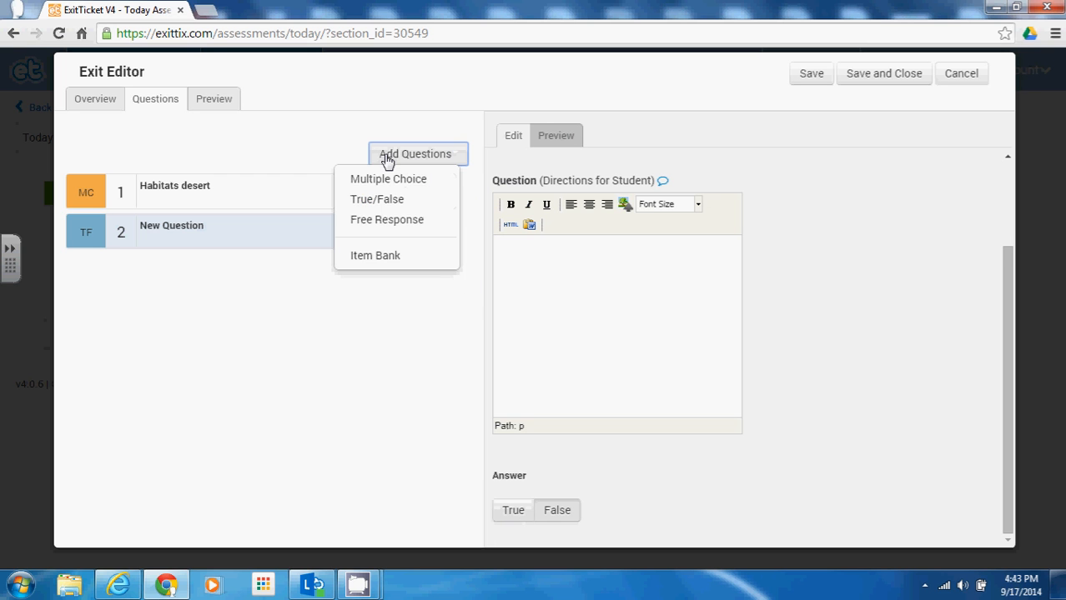
left_click(383, 221)
scroll(584, 351, "down", 5)
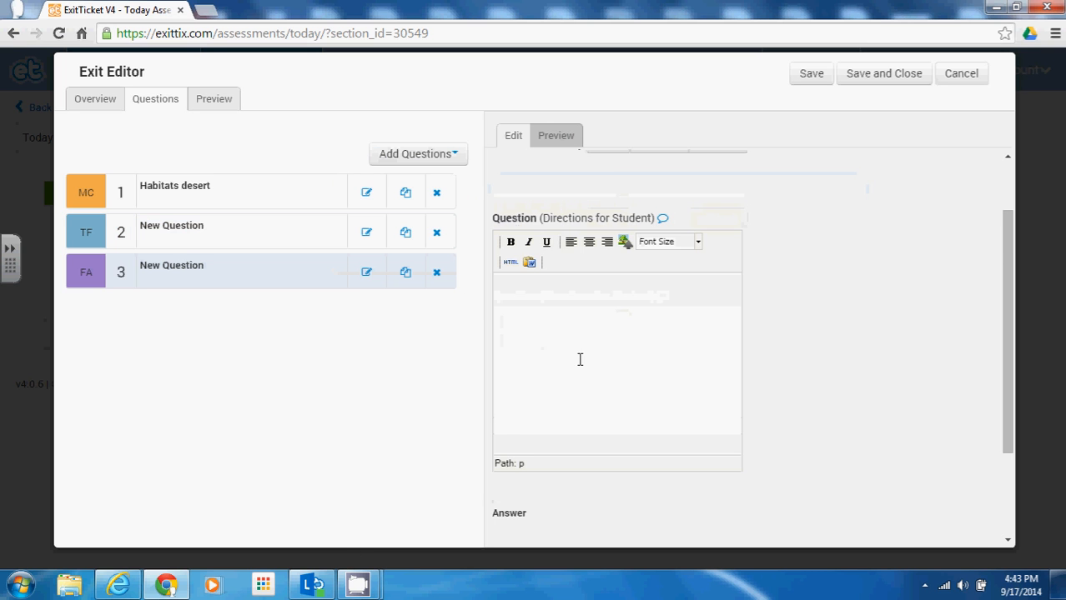
left_click(576, 439)
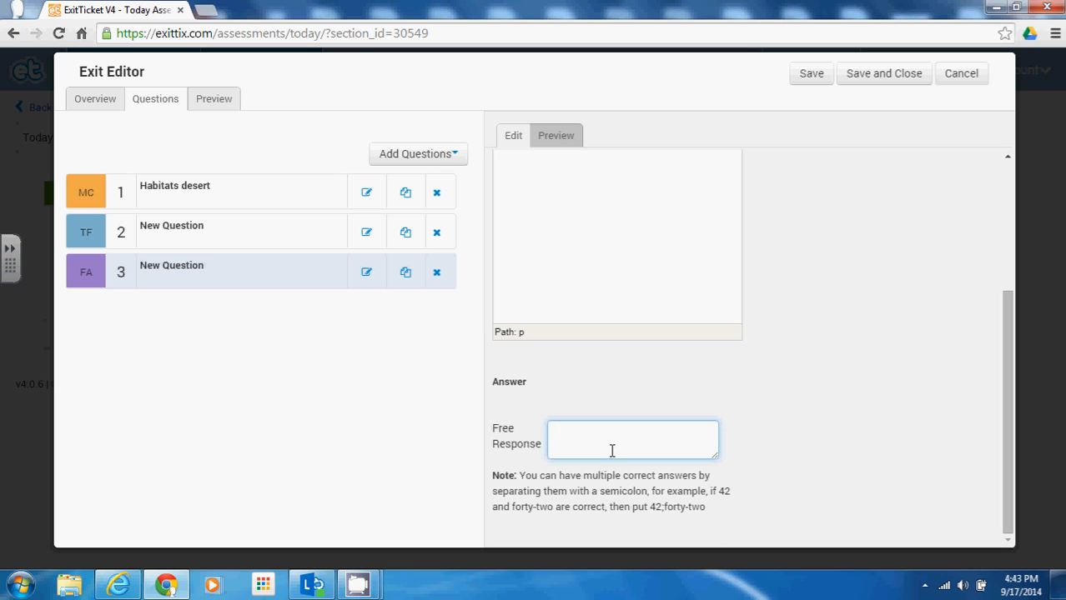
scroll(613, 451, "up", 5)
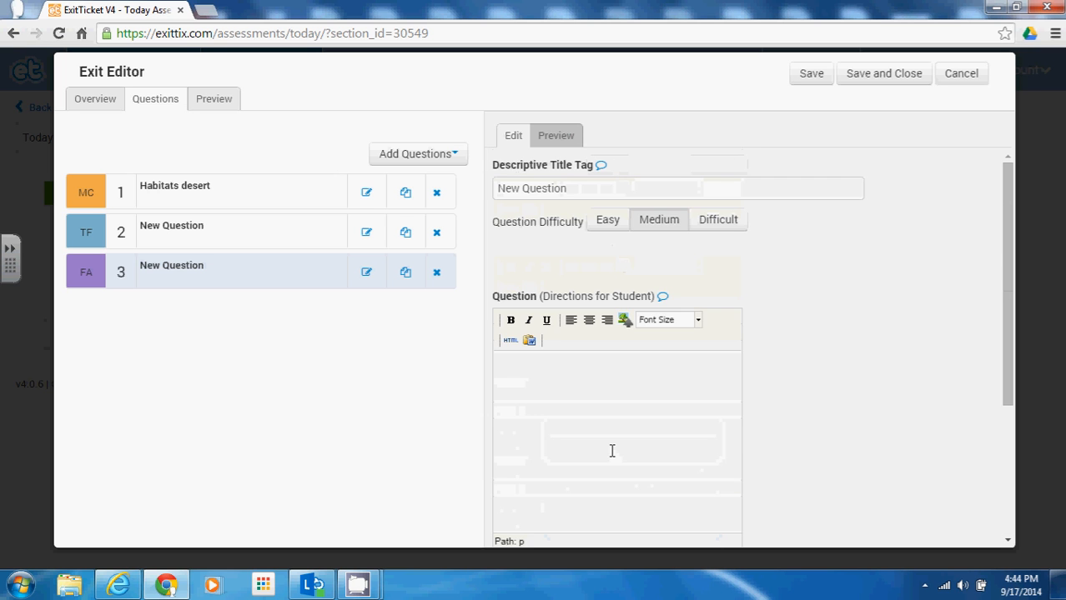
scroll(612, 450, "down", 2)
scroll(613, 450, "down", 3)
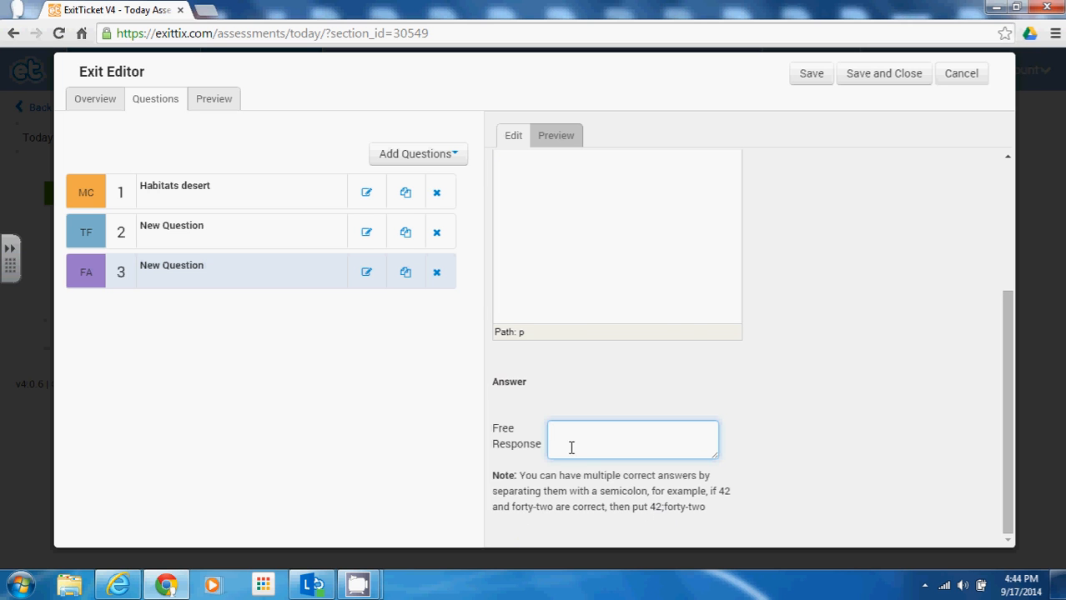
scroll(608, 454, "up", 3)
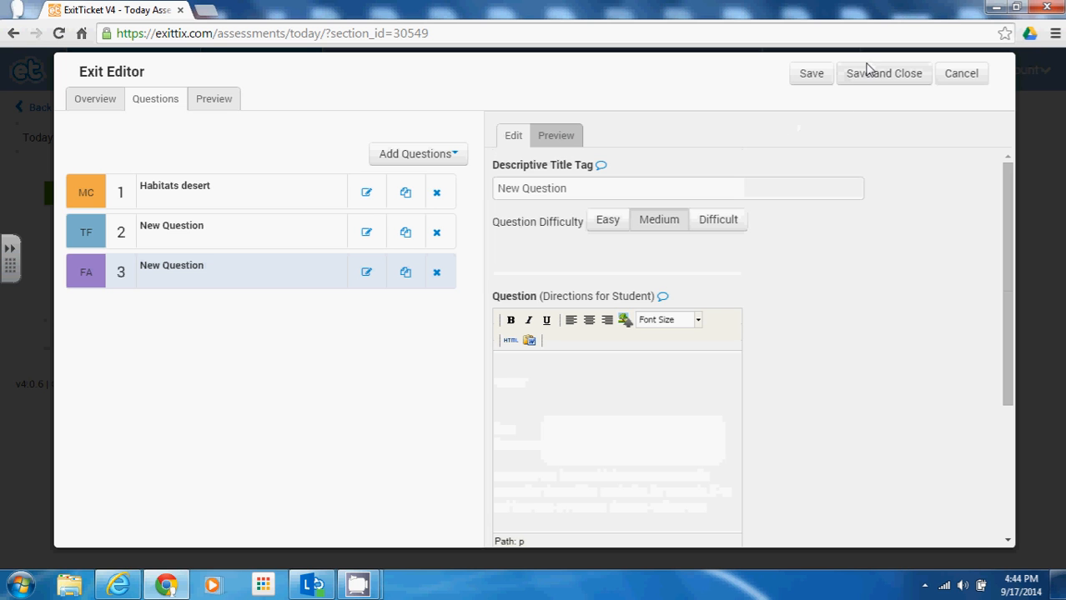
left_click(229, 102)
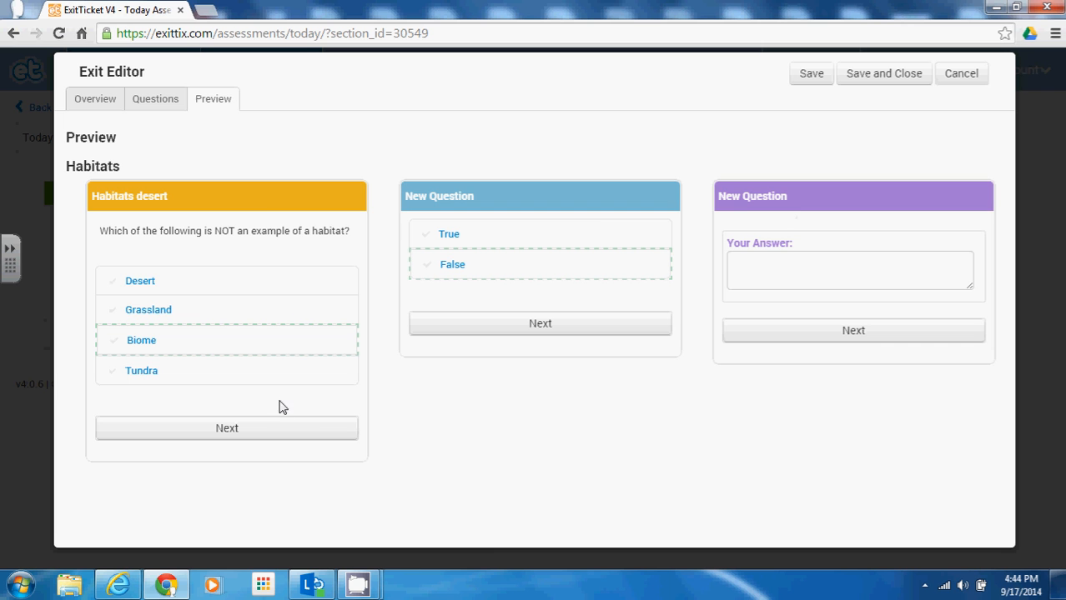
Step: Cancel out of the Exit Editor to return to Science Block B's Today page
left_click(965, 77)
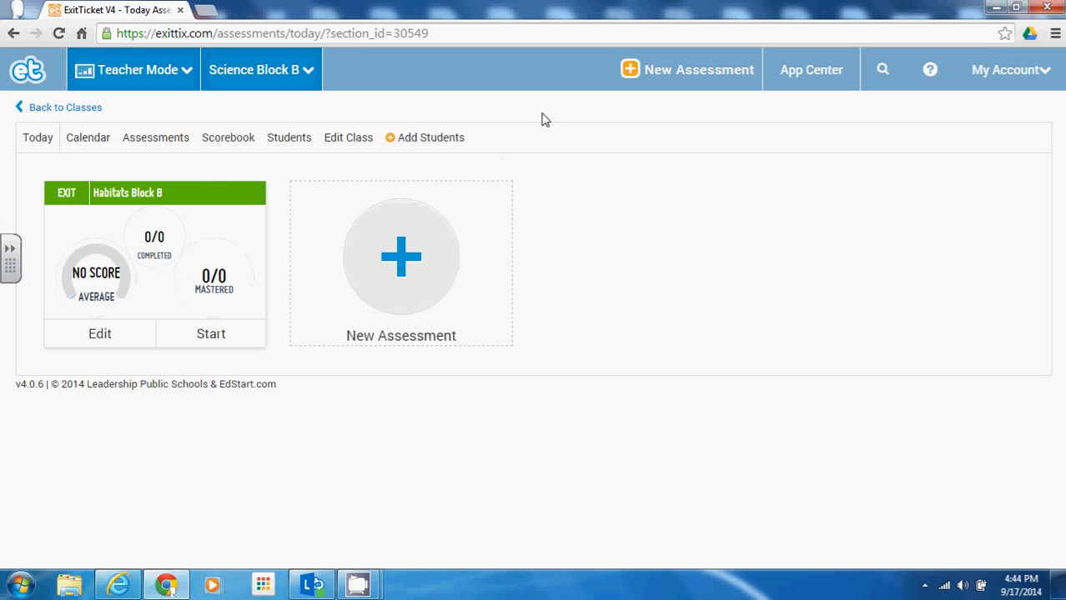
Step: Open the full Assessments list and clone the Habitats Block A assessment
left_click(58, 112)
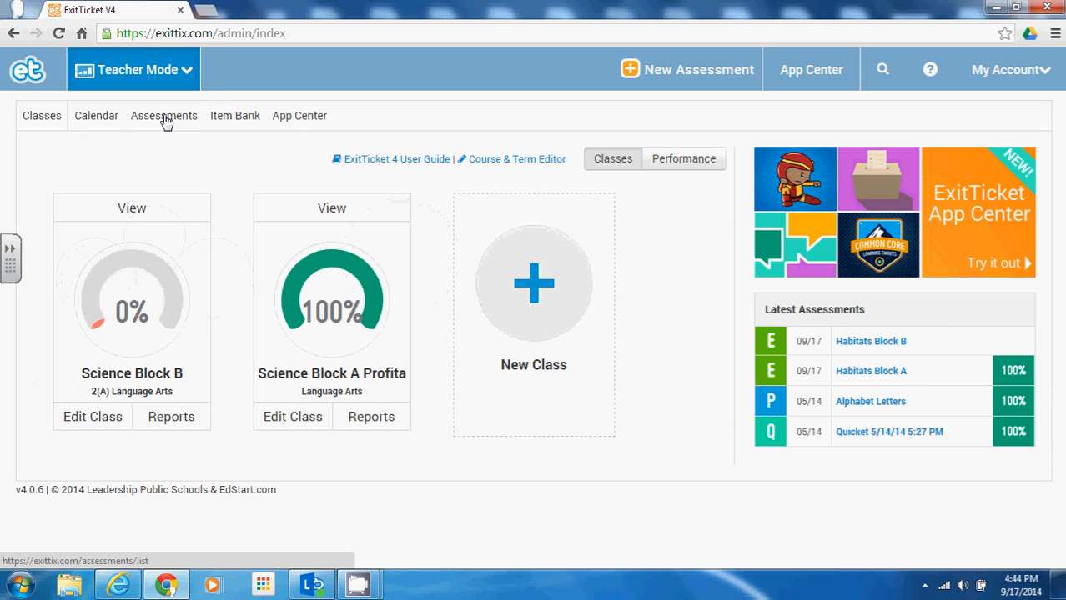
left_click(166, 121)
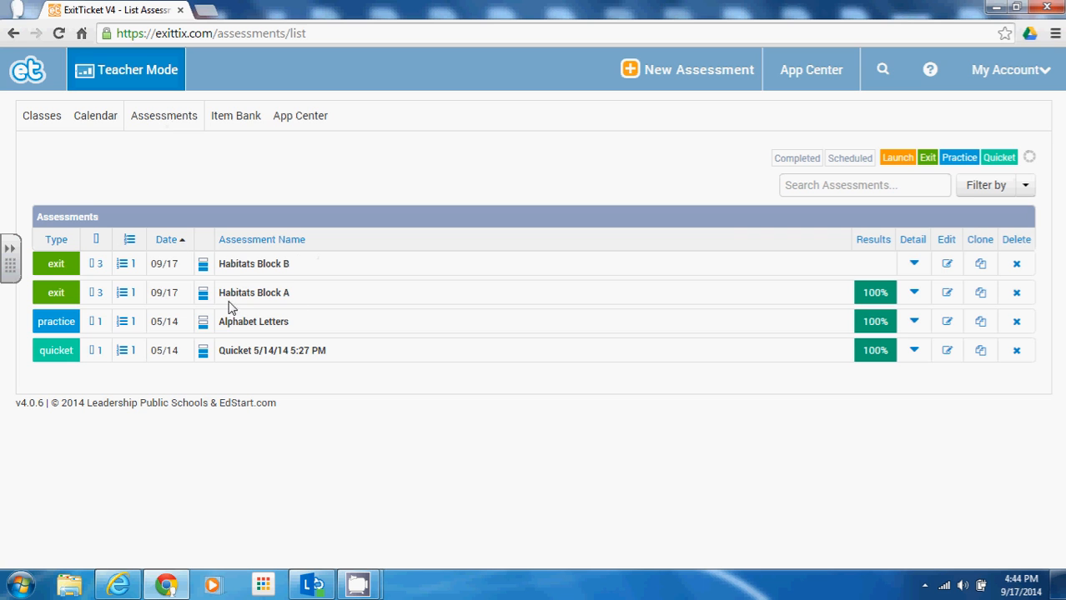
left_click(275, 297)
left_click(981, 294)
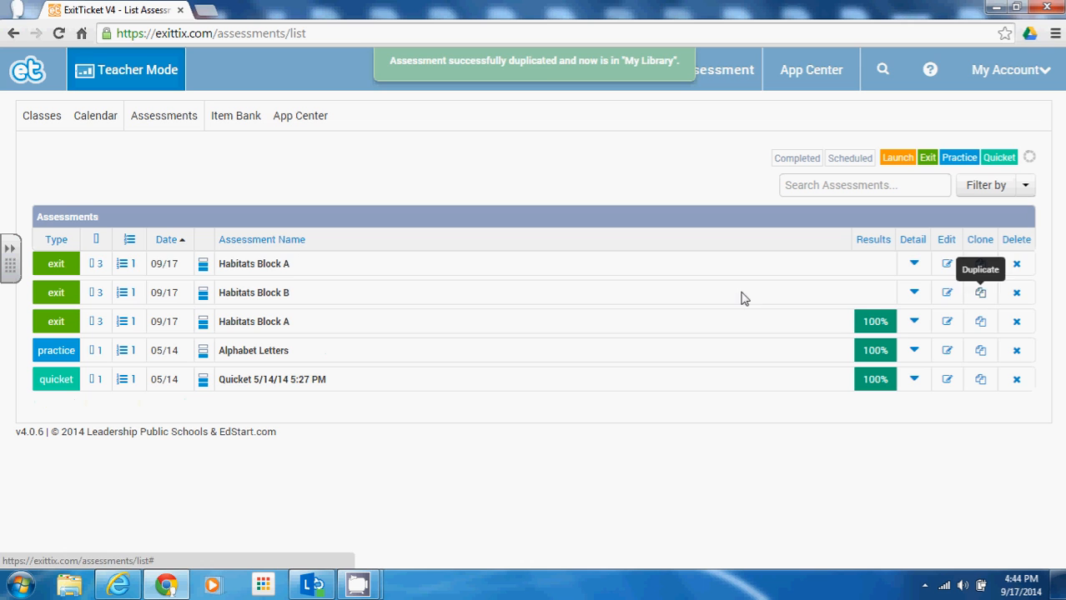
Step: Delete the new Habitats Block A copy, confirming with OK
left_click(297, 328)
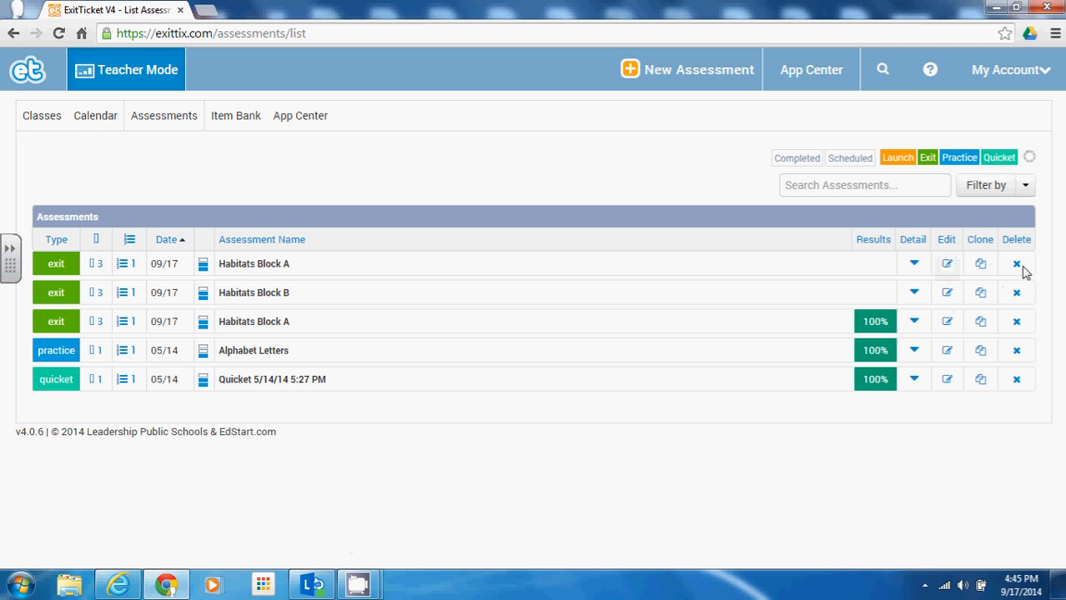
left_click(1017, 264)
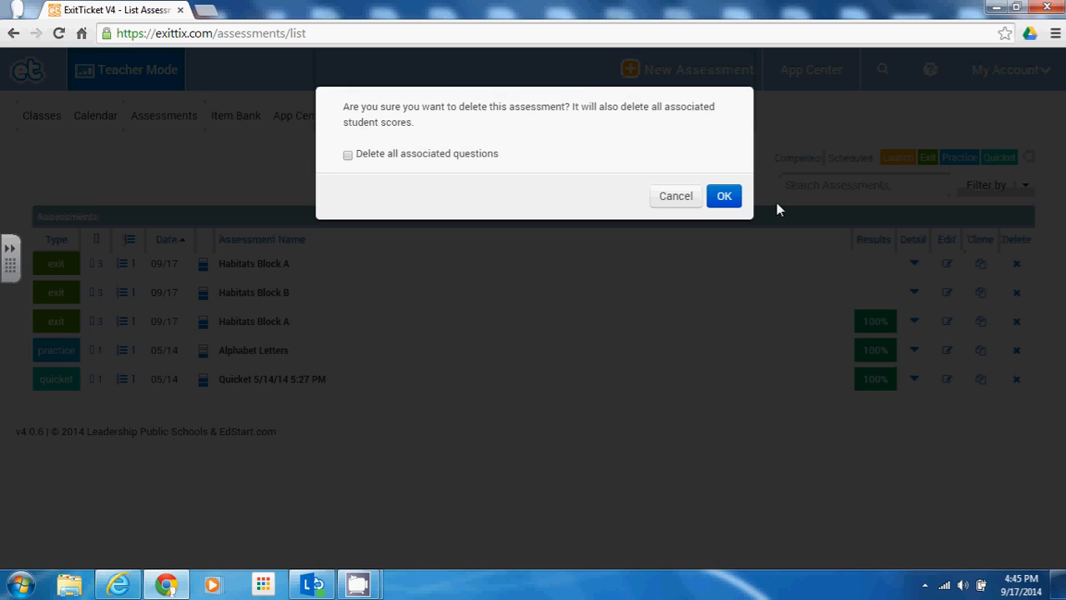
left_click(715, 203)
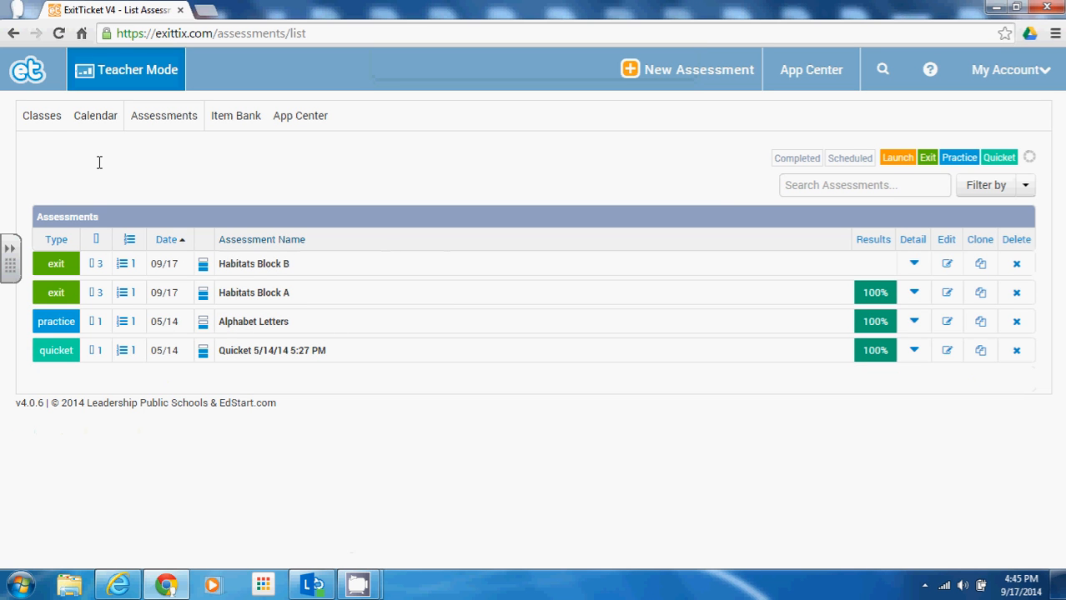
Step: From the Classes overview, open the Science Block B class
left_click(42, 122)
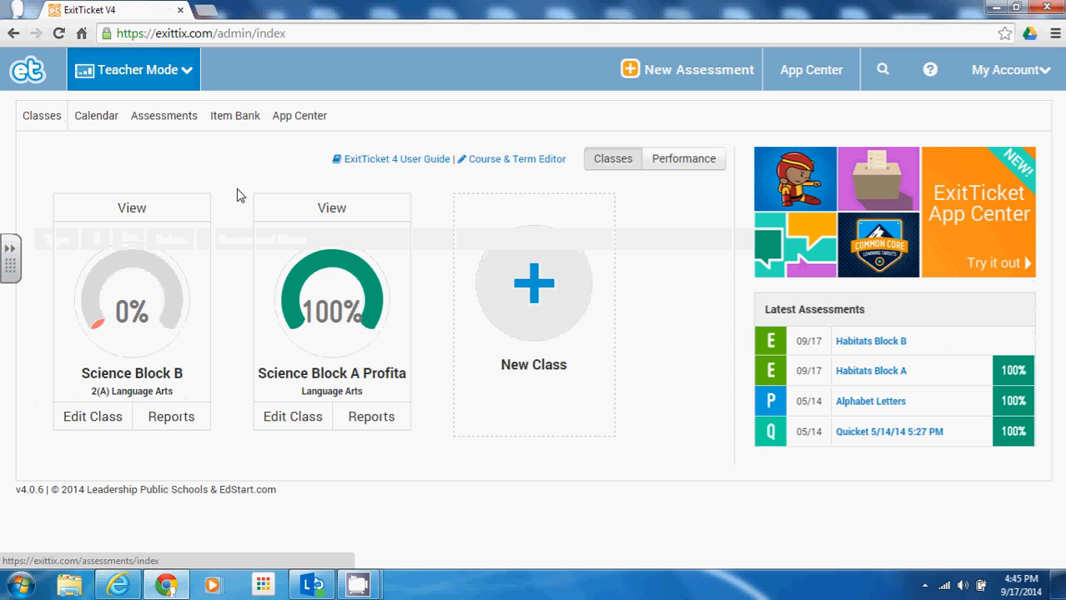
left_click(181, 214)
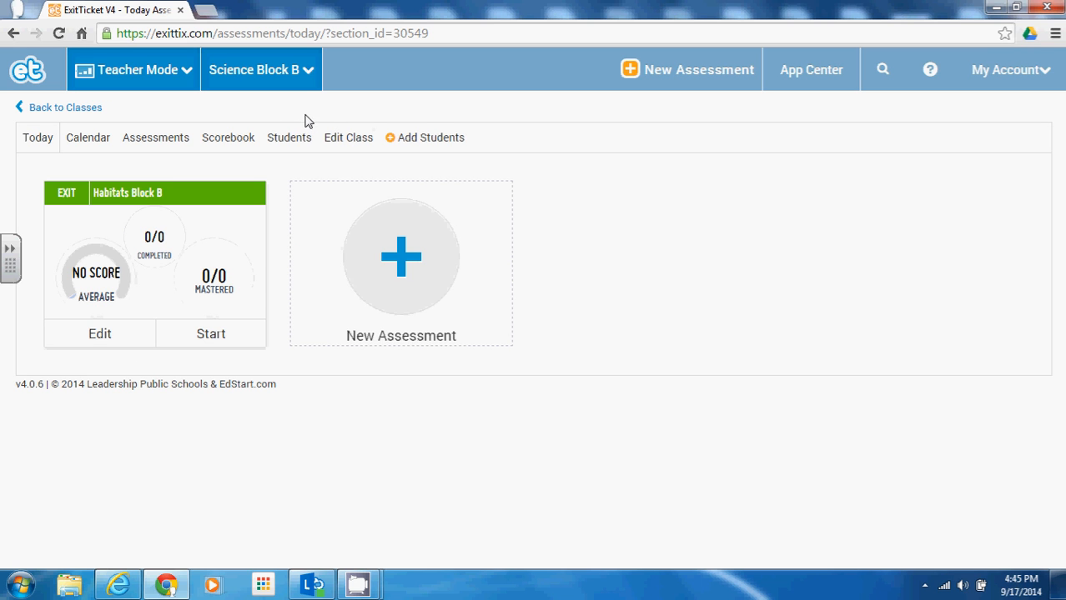
Step: Show Science Block B's class code via Add Students, select it, and switch to Internet Explorer
left_click(412, 144)
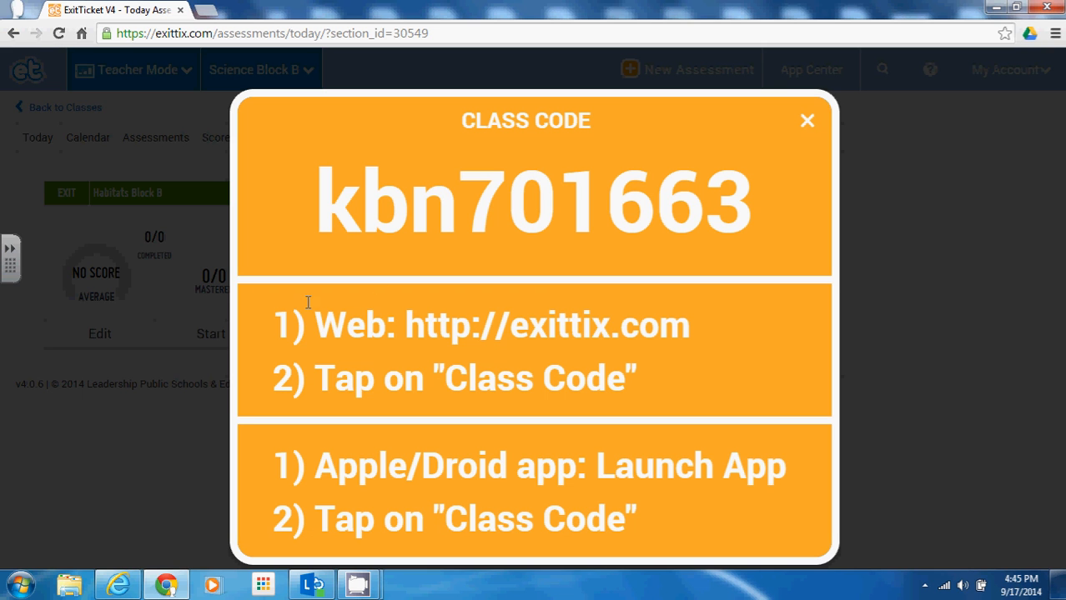
left_click_drag(328, 204, 748, 212)
key("ctrl+c")
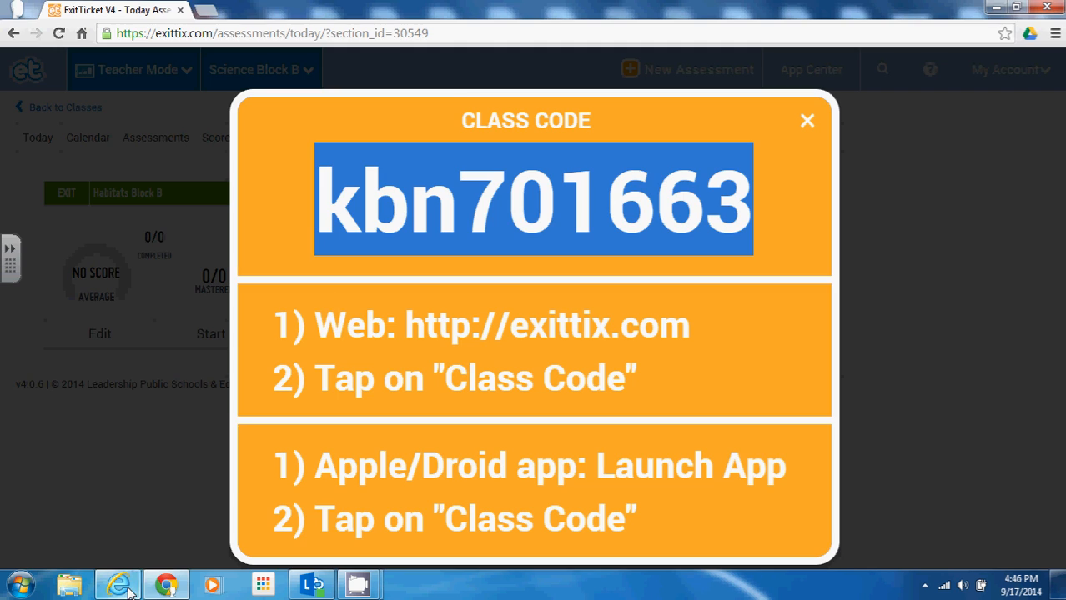
left_click(100, 585)
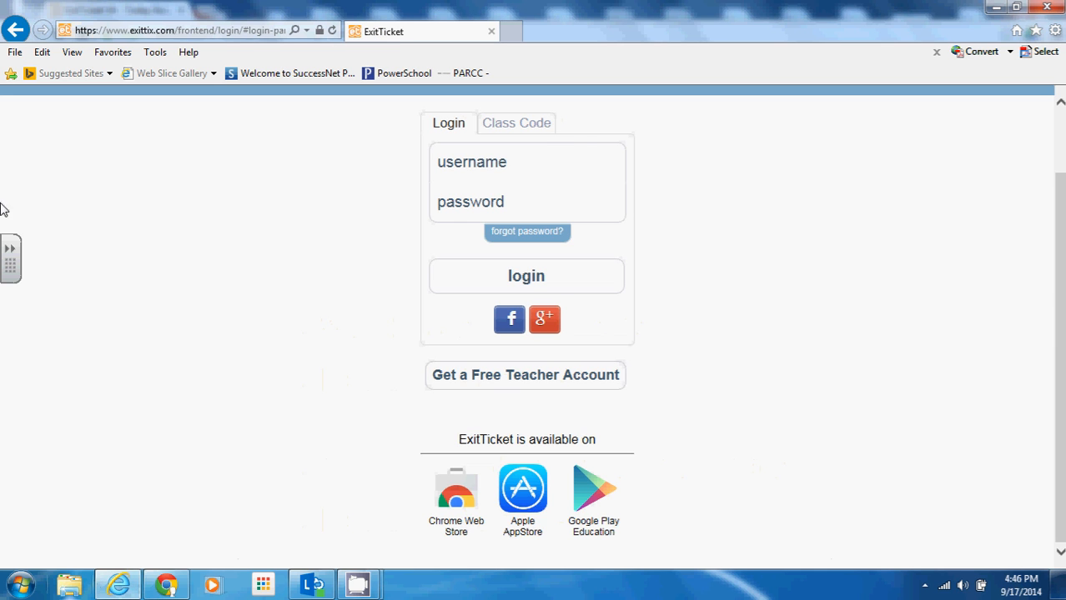
Step: As a student, paste the copied class code and submit it to join Science Block B
left_click(475, 162)
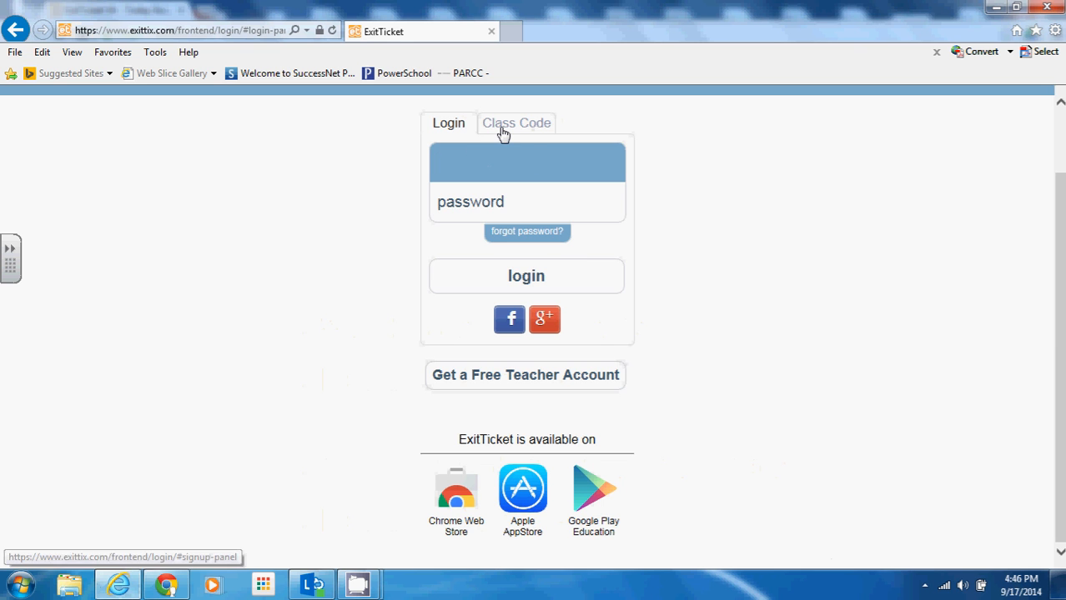
left_click(503, 132)
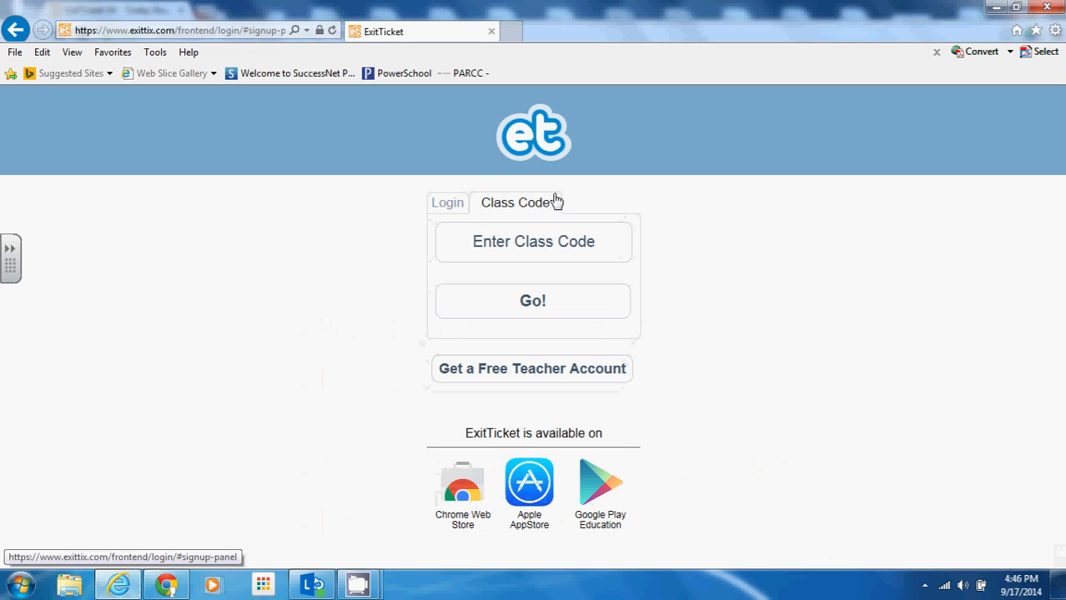
left_click(534, 238)
right_click(530, 247)
left_click(427, 315)
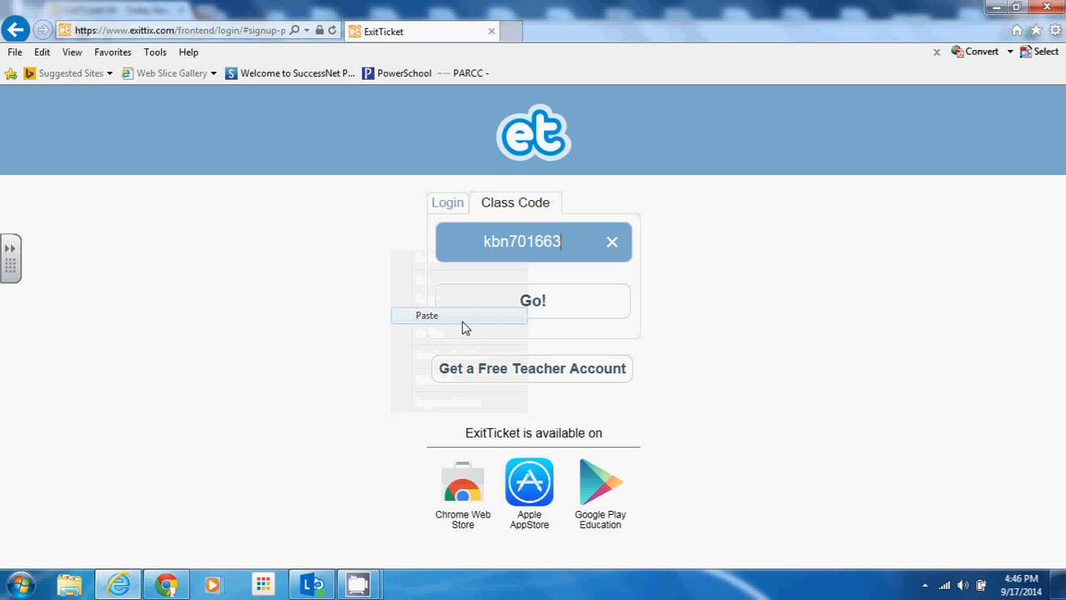
left_click(540, 315)
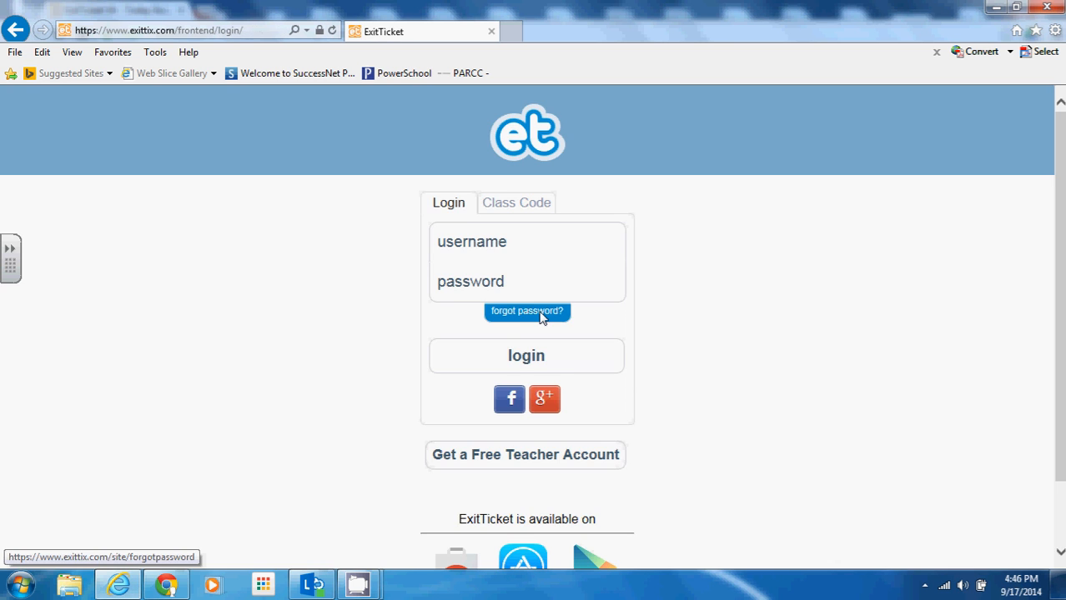
left_click(517, 208)
right_click(532, 245)
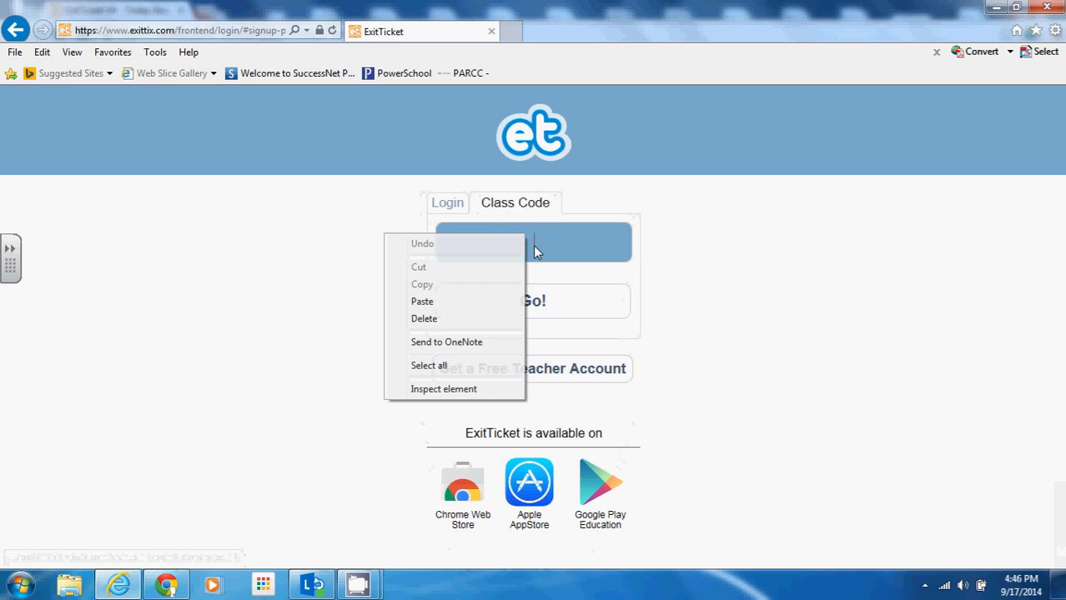
left_click(477, 302)
left_click(556, 298)
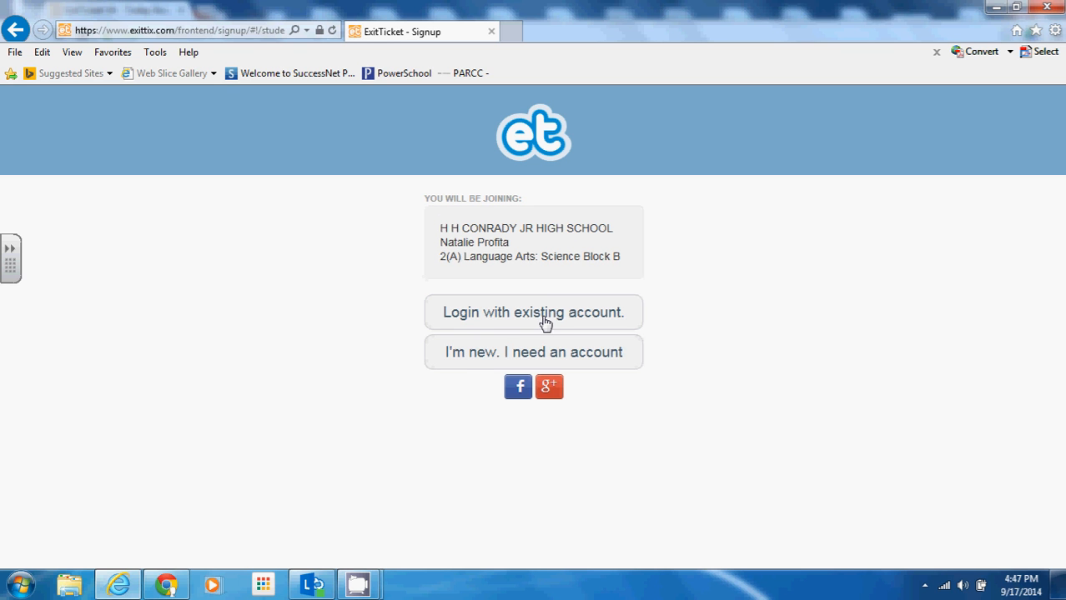
Step: Choose to create a new student account and submit a new username
left_click(472, 362)
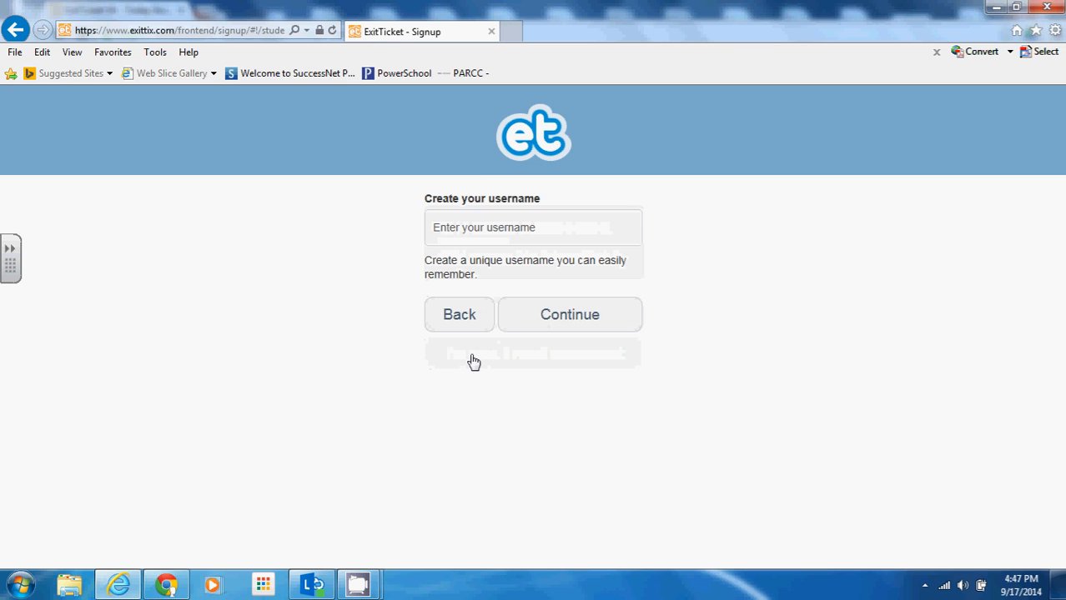
left_click(467, 231)
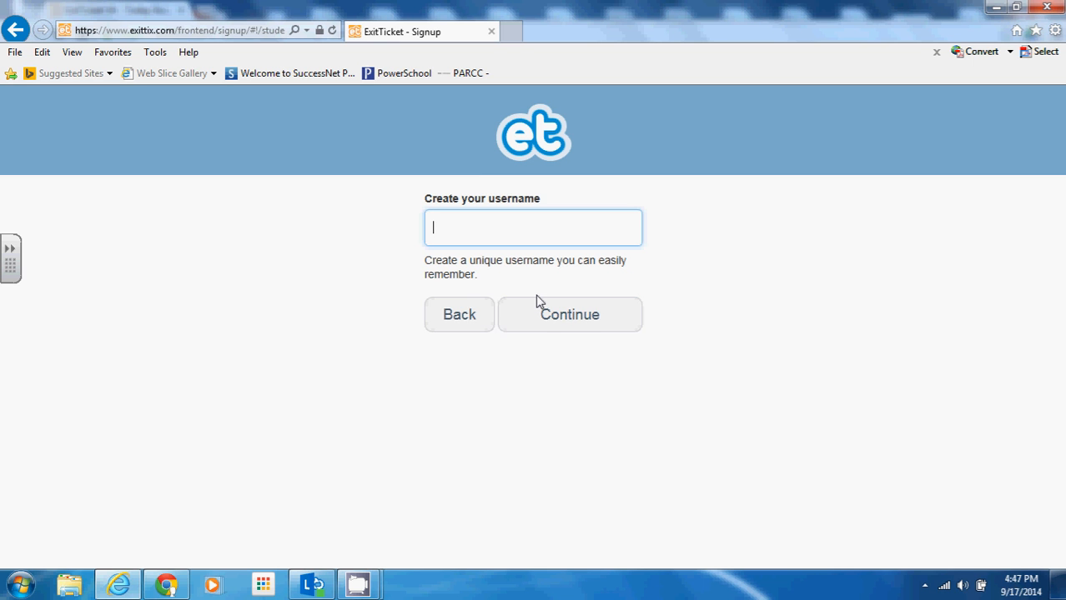
type("student1234")
left_click(566, 323)
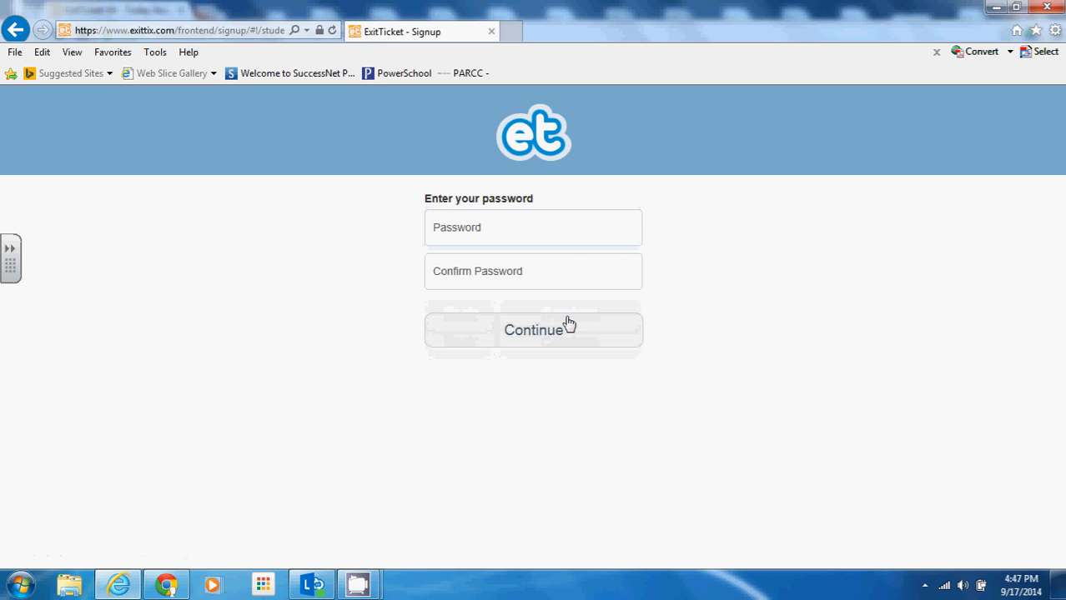
Step: Enter the password confirmation, then return to the Password field
left_click(572, 236)
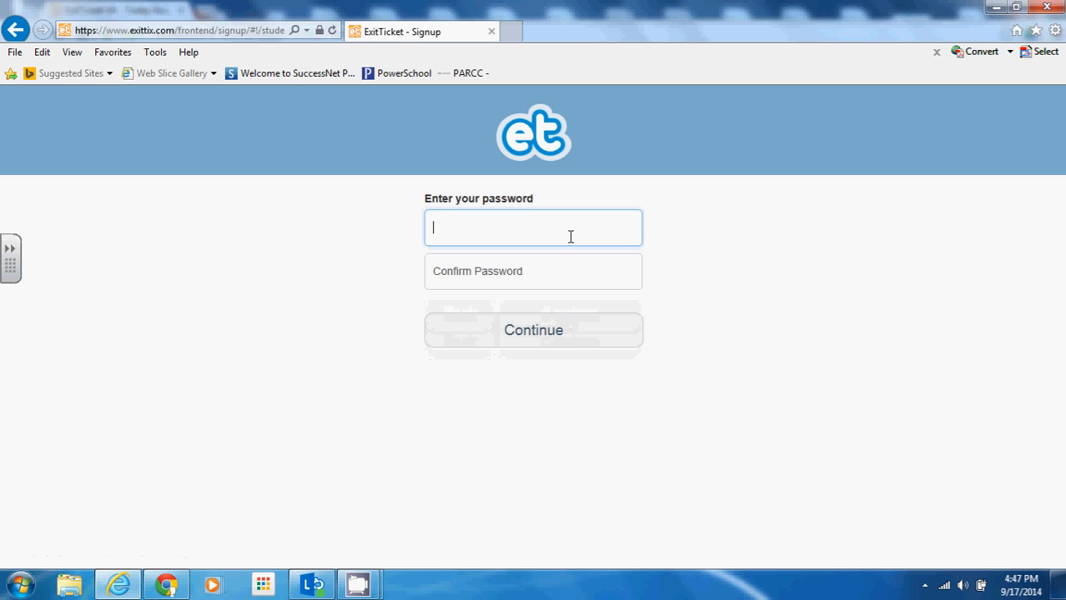
left_click(561, 258)
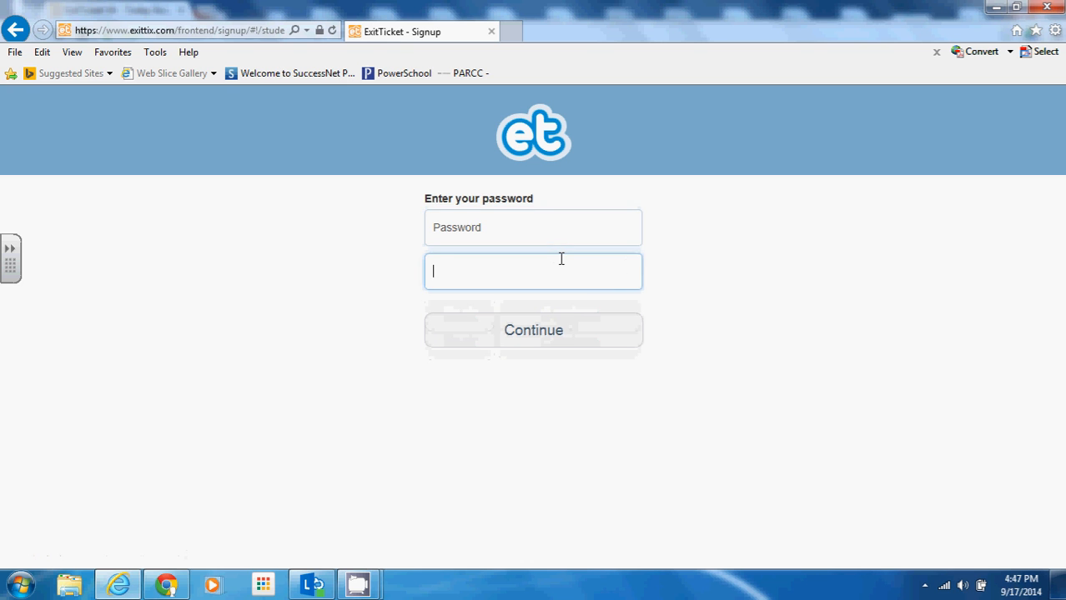
type("••••••")
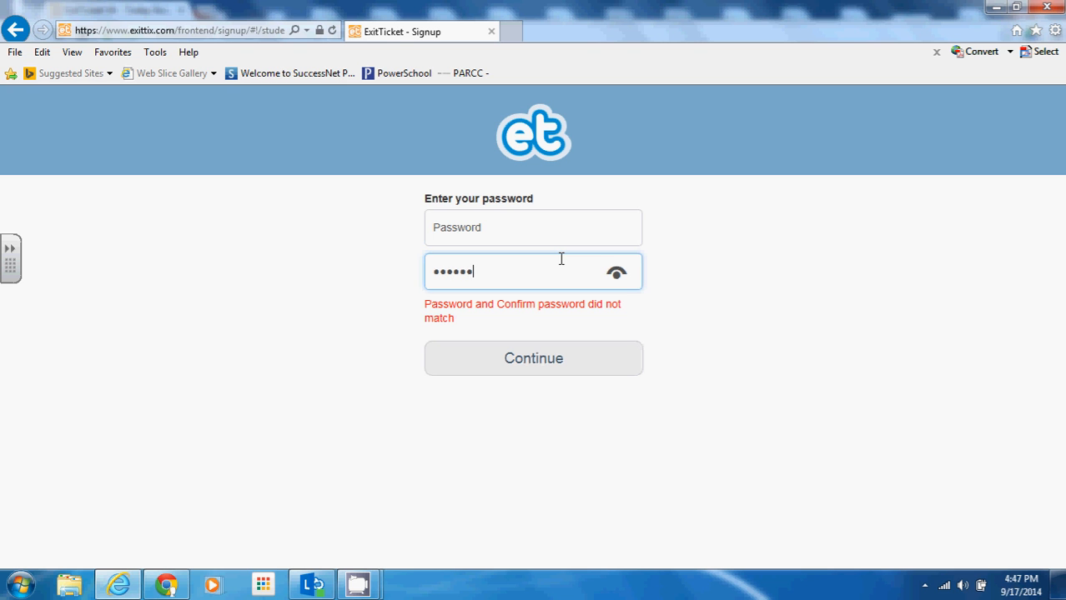
left_click(563, 219)
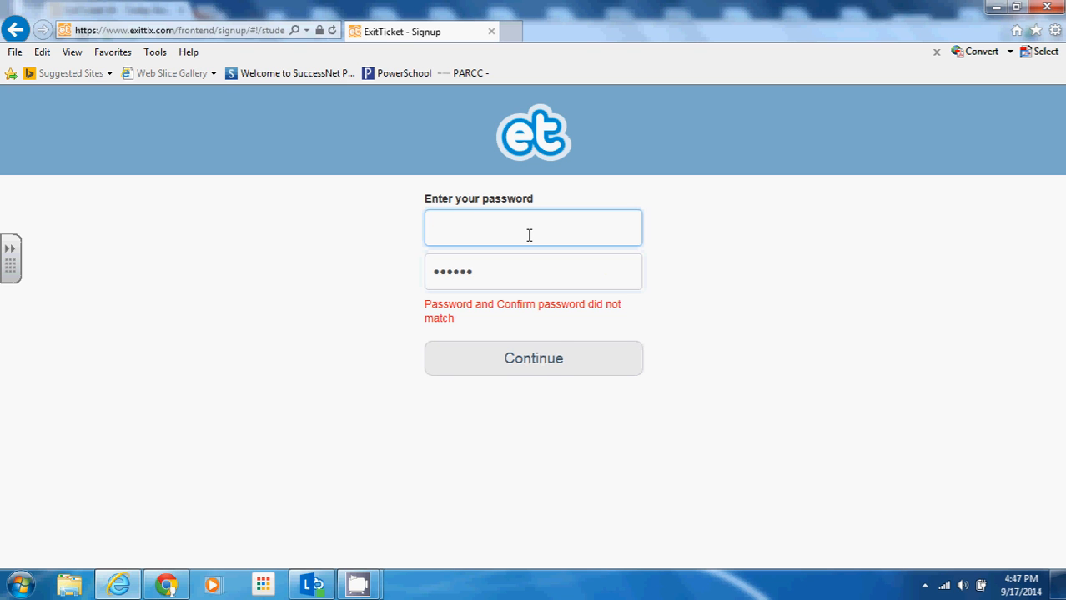
type("••••••")
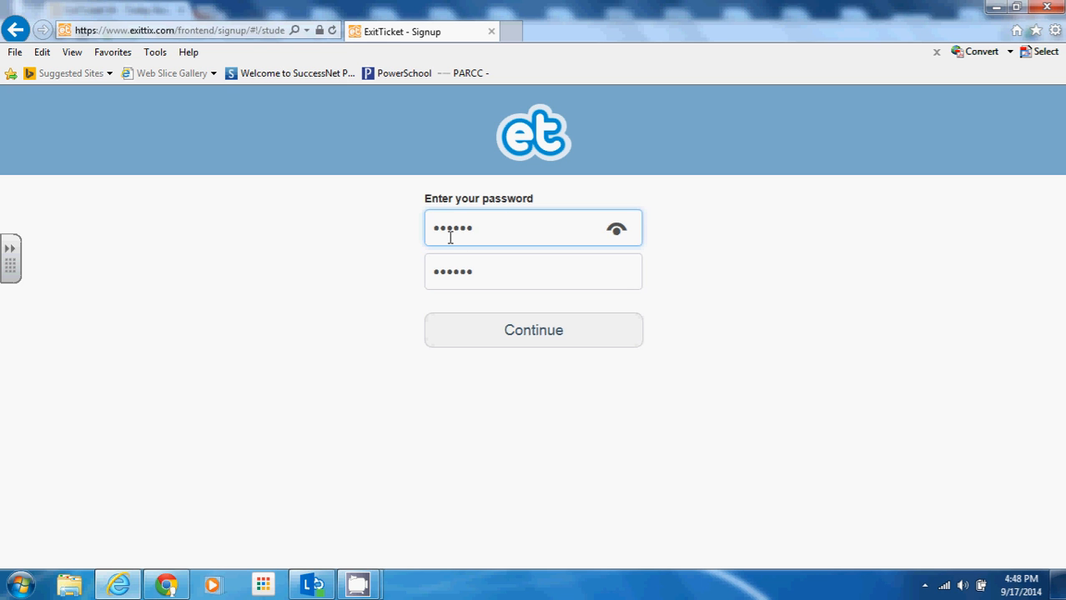
Step: Submit the password, skip the student ID, enter the sample student's name, and create the account
left_click(550, 340)
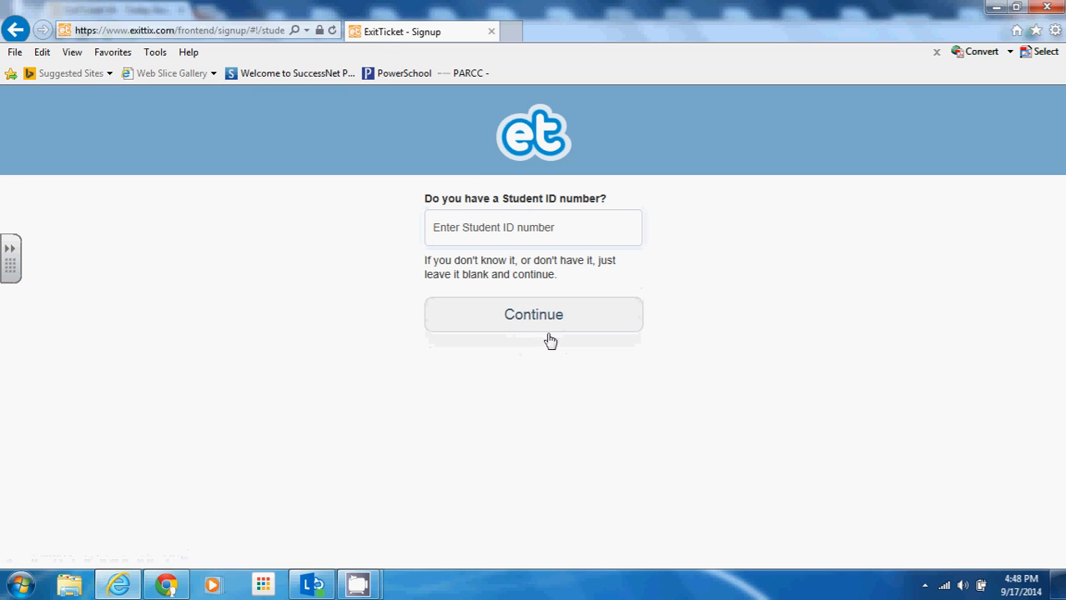
left_click(494, 229)
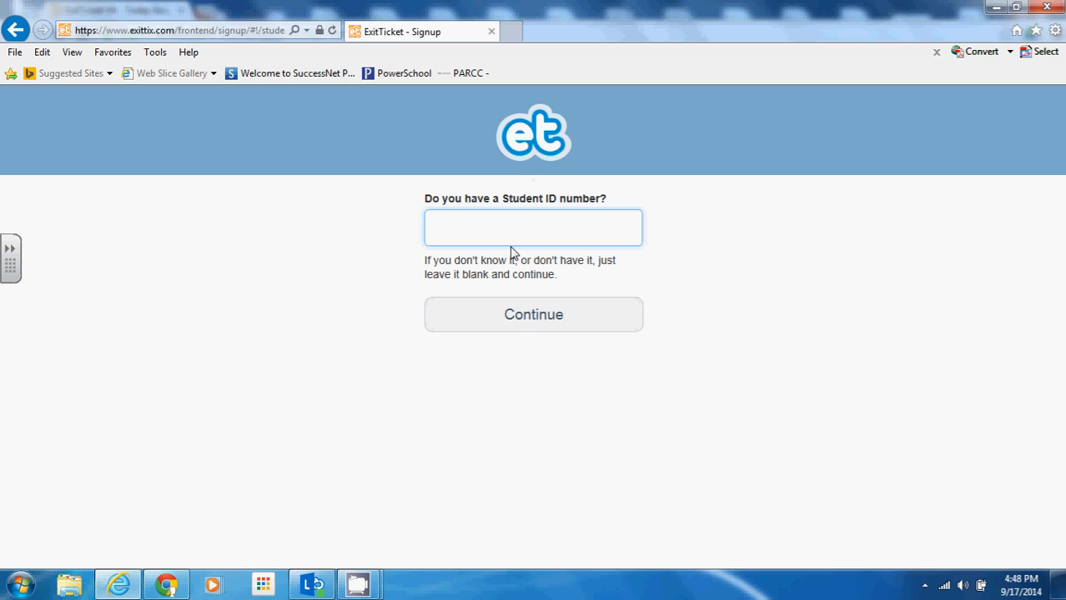
left_click(531, 331)
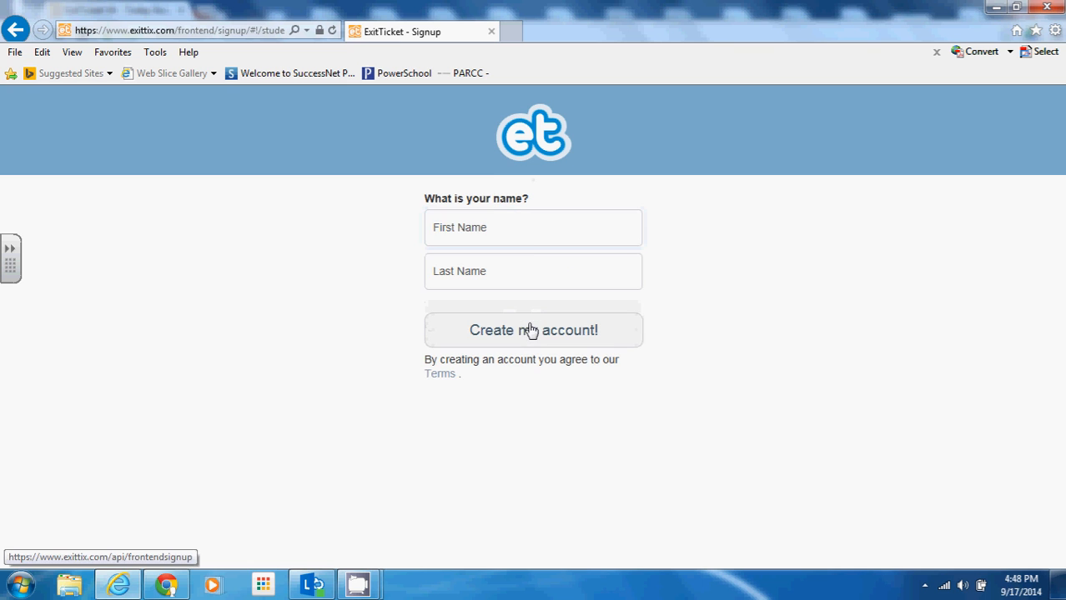
left_click(507, 222)
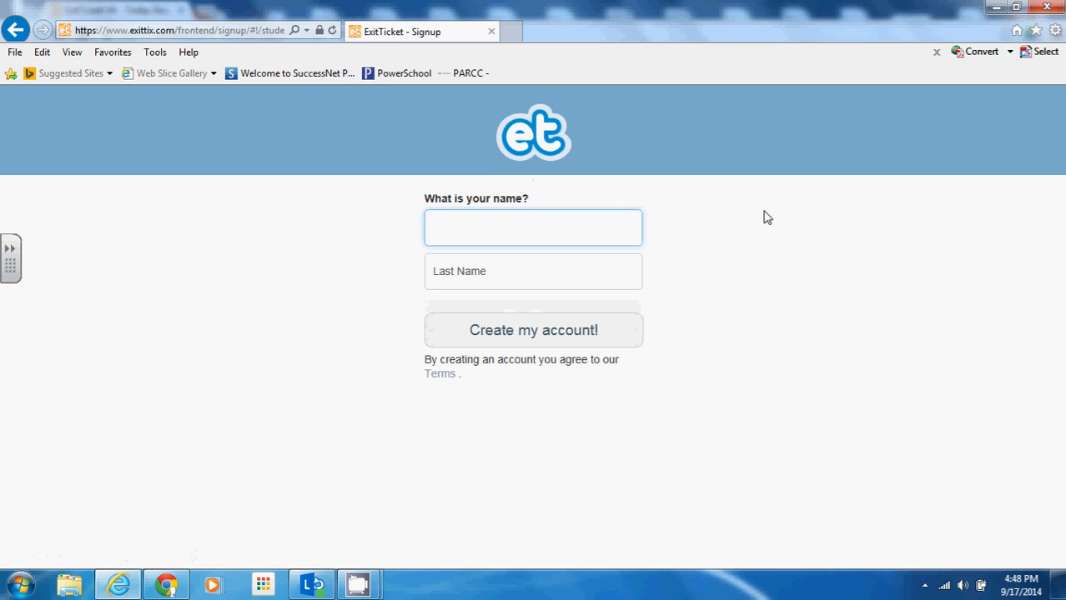
type("Sample")
key("Tab")
type("Student")
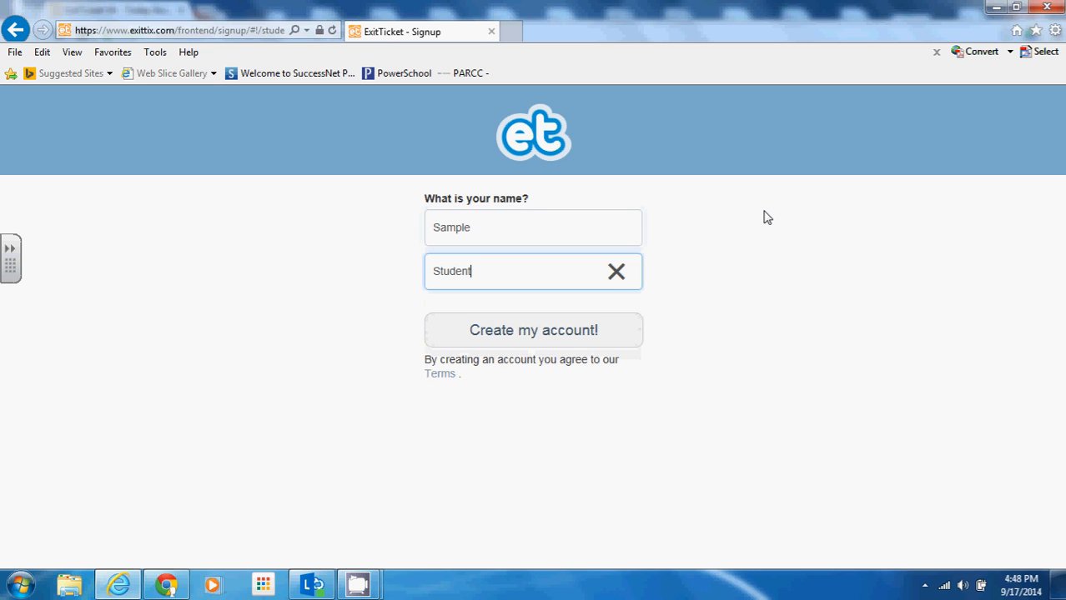
left_click(585, 349)
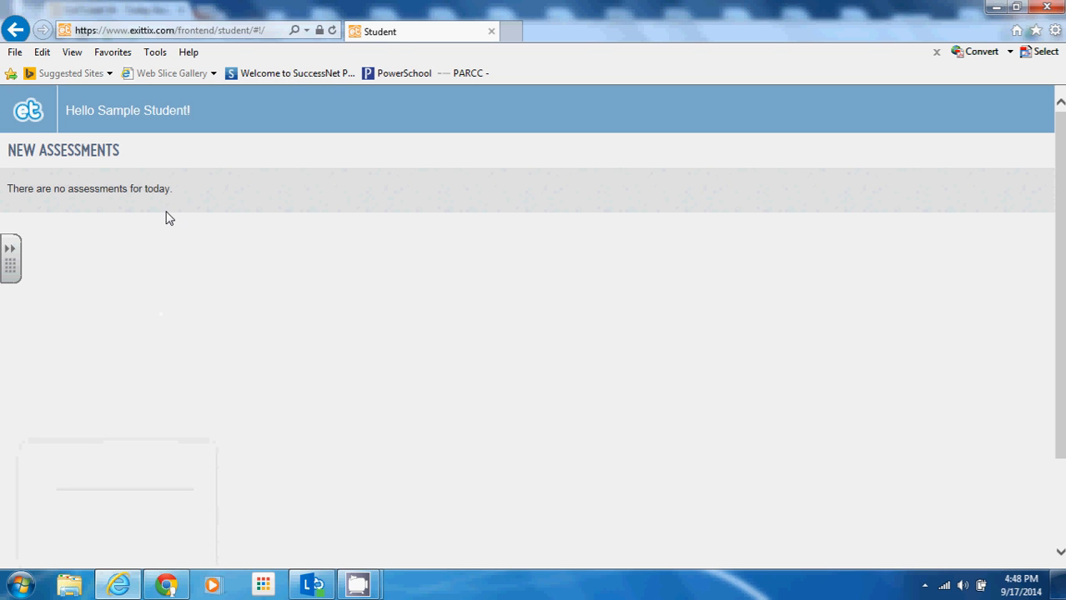
Step: In the teacher's browser, close the class code popup and start the Habitats Block B exit ticket
left_click(169, 586)
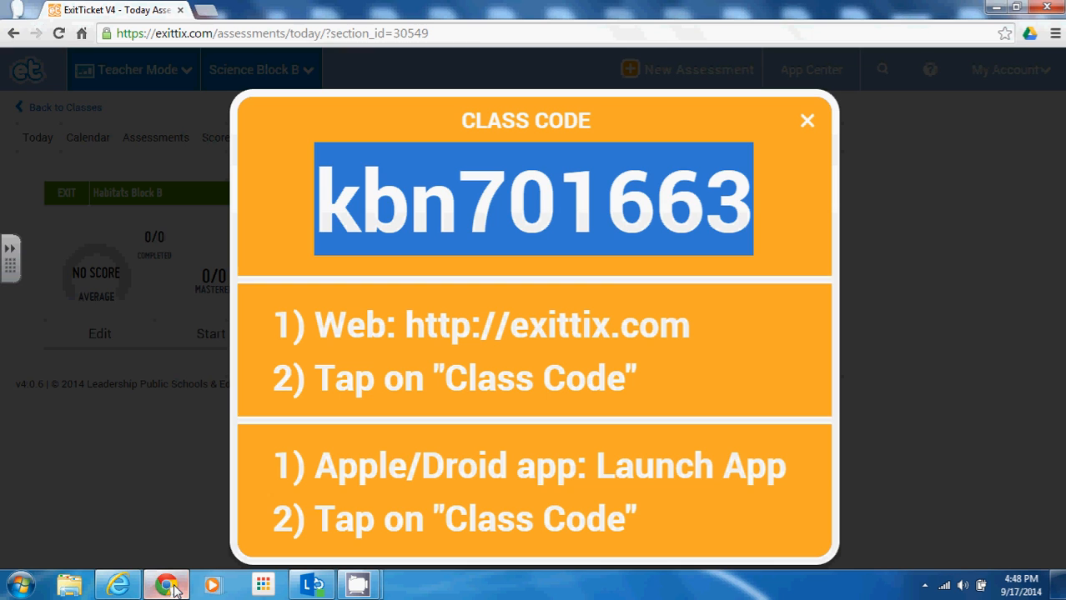
left_click(807, 120)
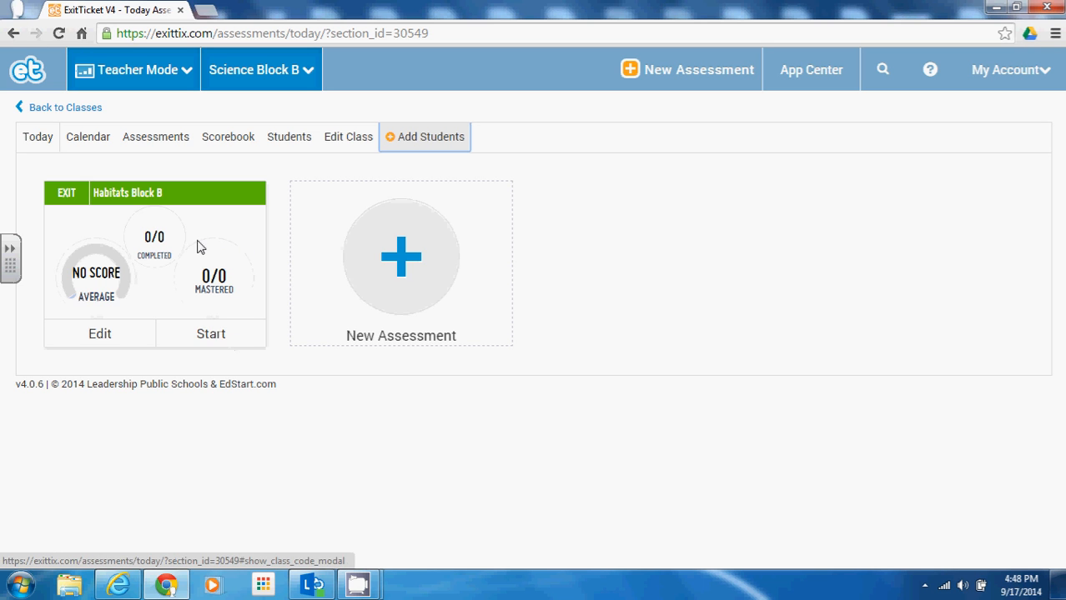
left_click(200, 337)
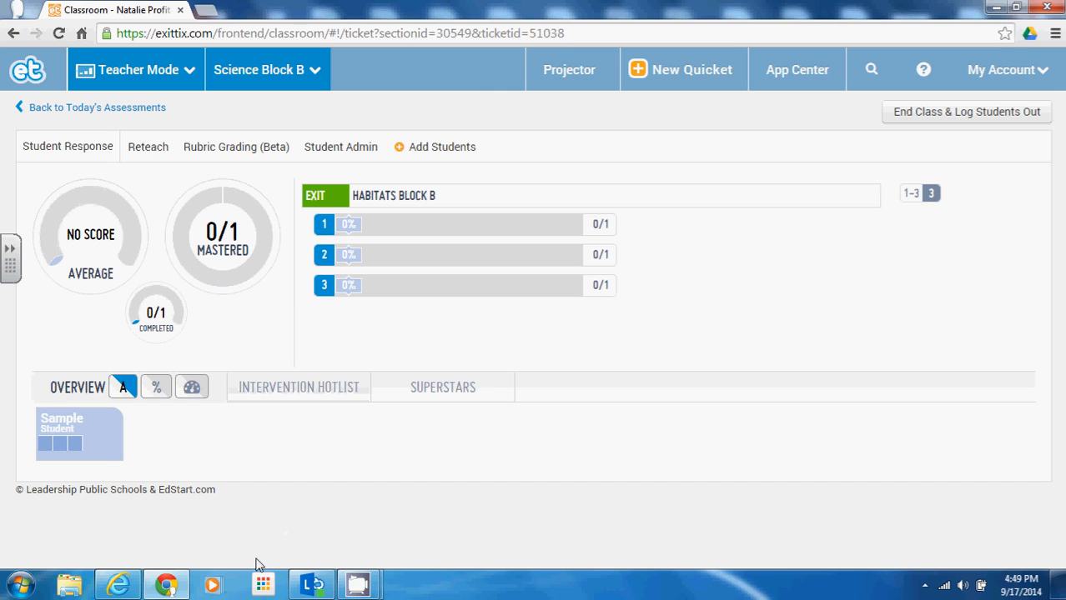
left_click(119, 585)
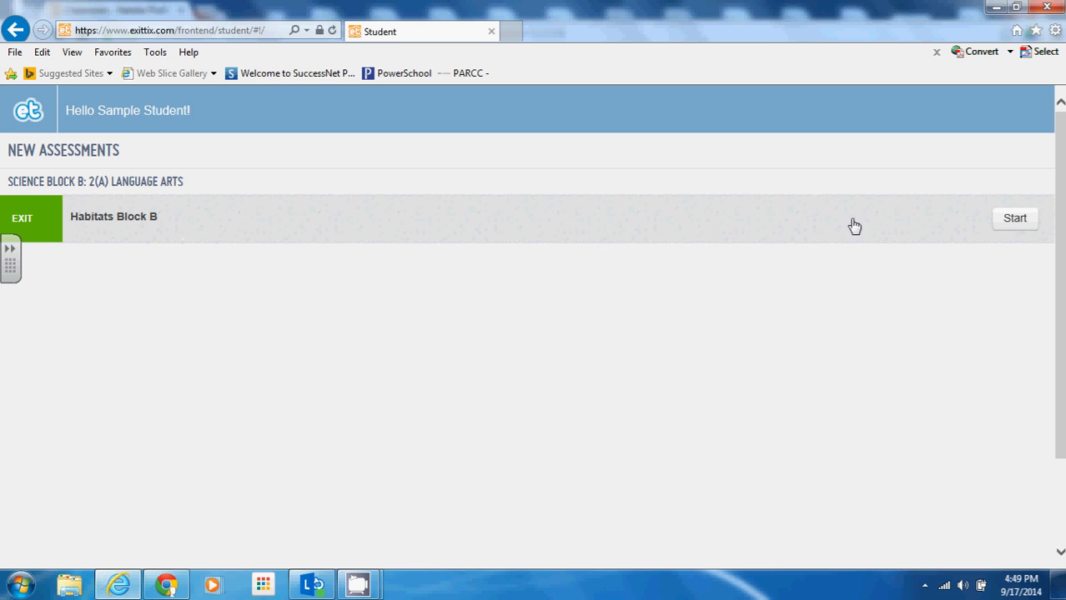
Step: As the student, start Habitats Block B and answer the camel question with 'desert'
left_click(1031, 225)
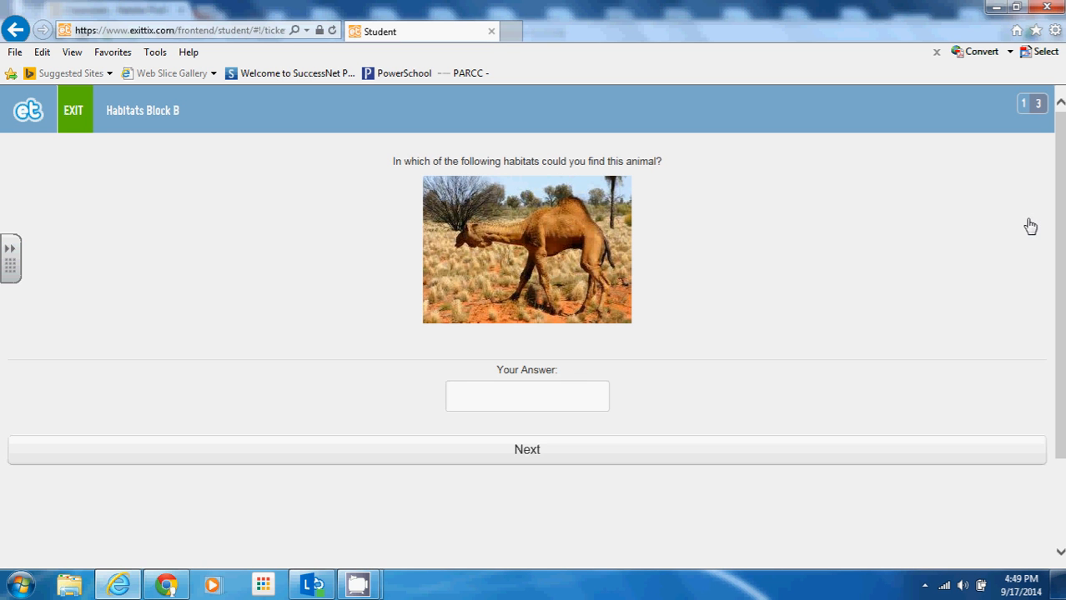
left_click(588, 392)
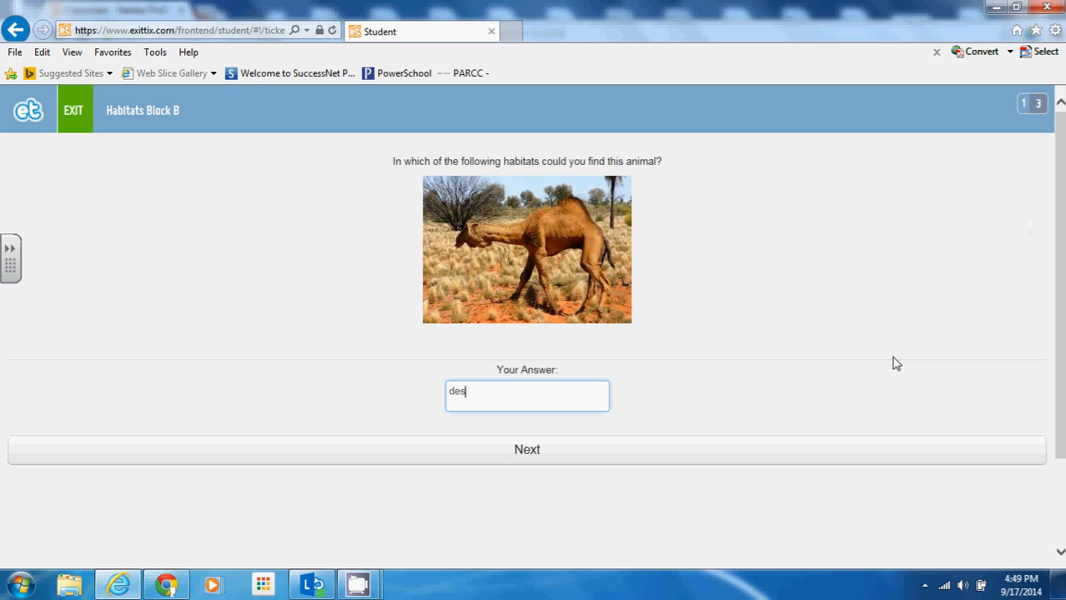
left_click(573, 457)
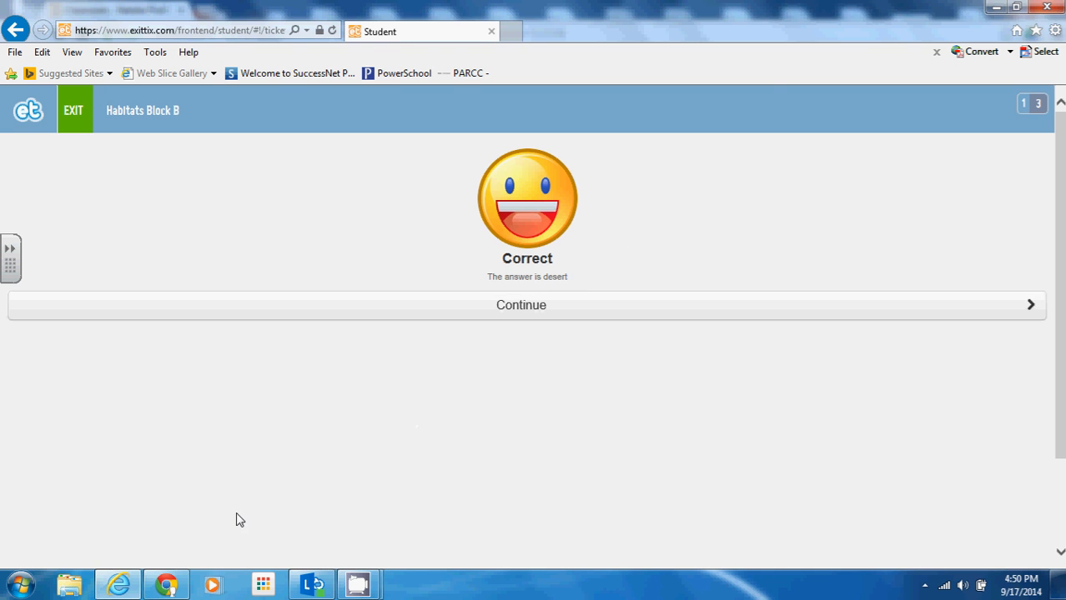
Step: On the teacher's results dashboard, view the Intervention Hotlist and Superstars, then return to Overview
left_click(166, 587)
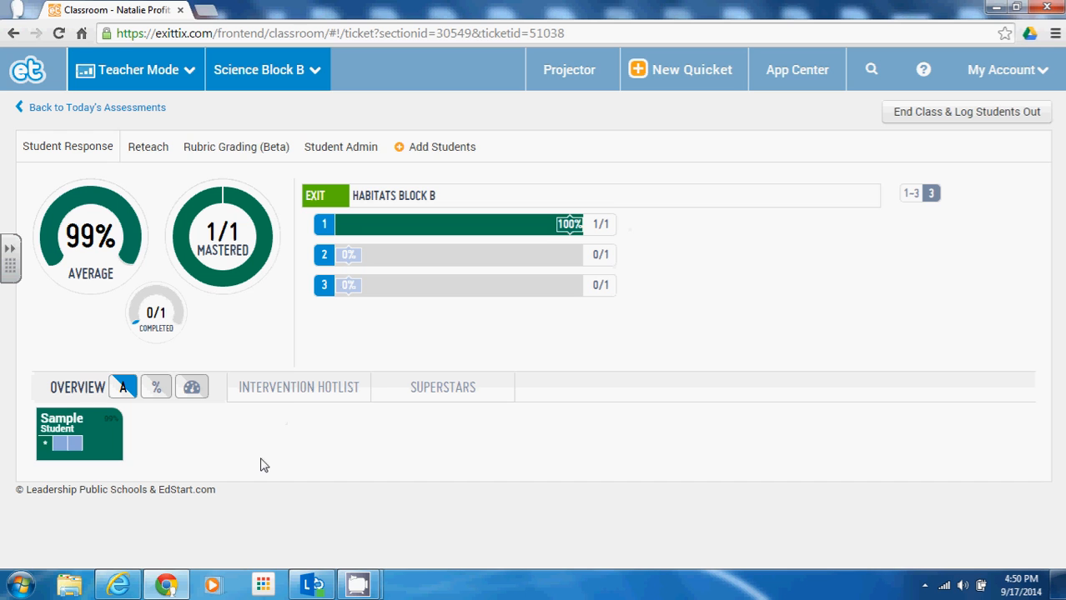
left_click(289, 398)
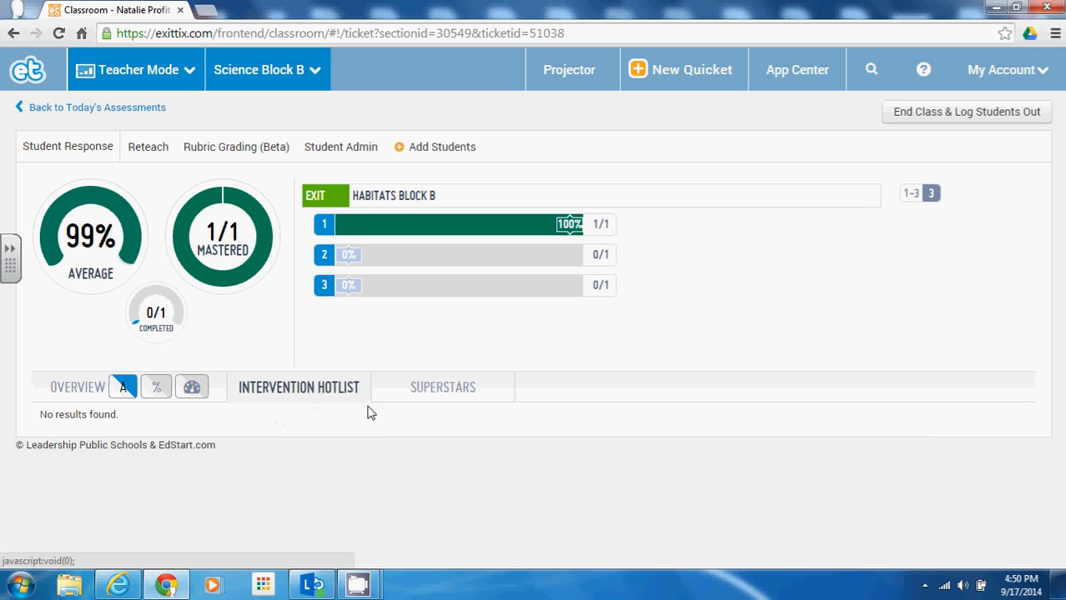
left_click(441, 397)
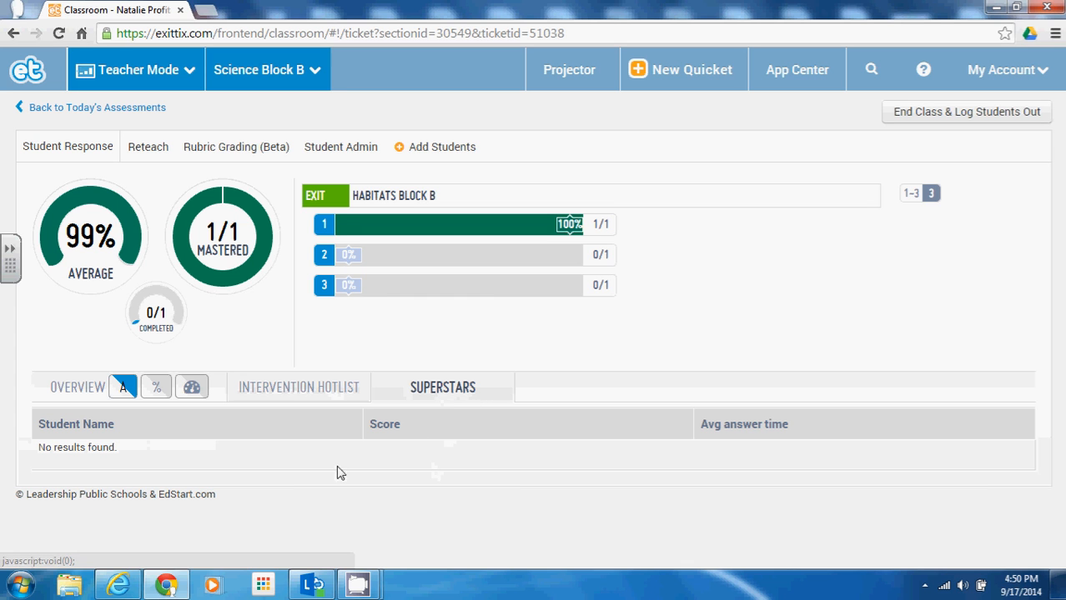
left_click(328, 397)
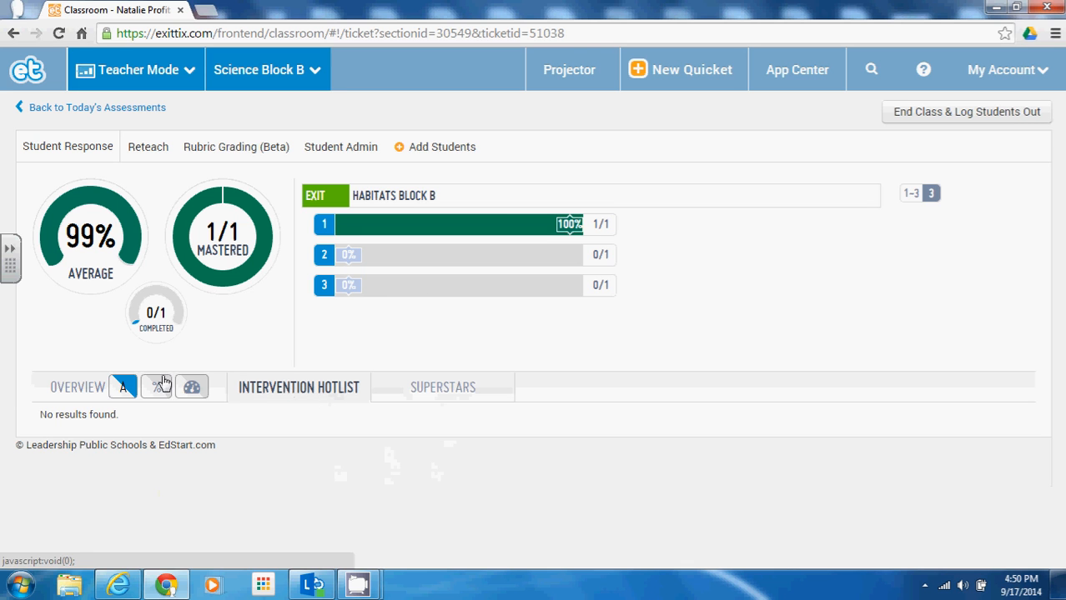
left_click(136, 390)
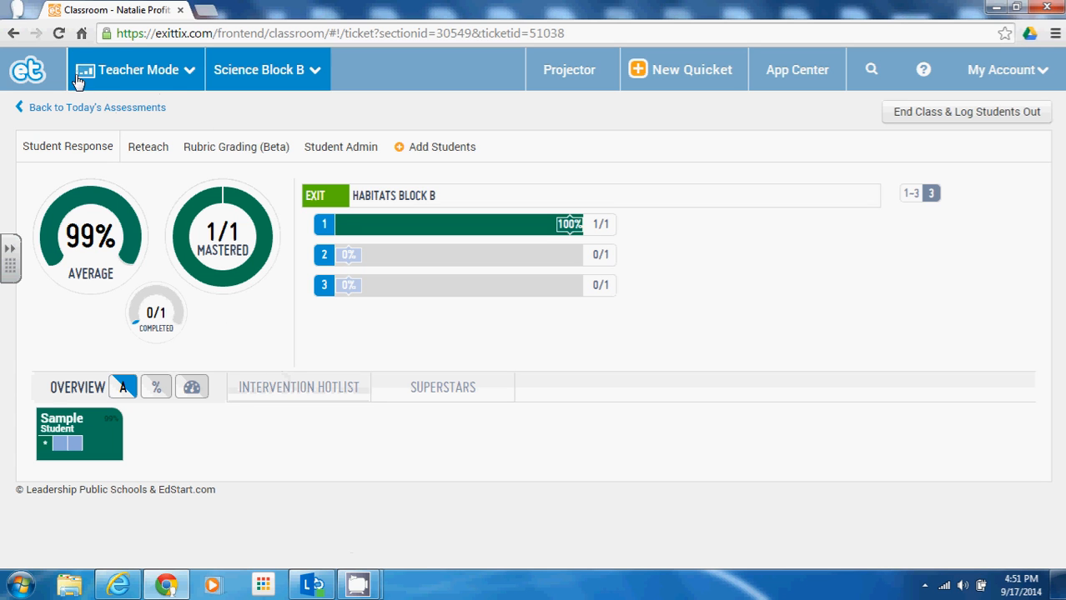
Step: Switch to Projector Mode and back to Teacher Mode, then move the student to question 2
left_click(128, 75)
left_click(138, 113)
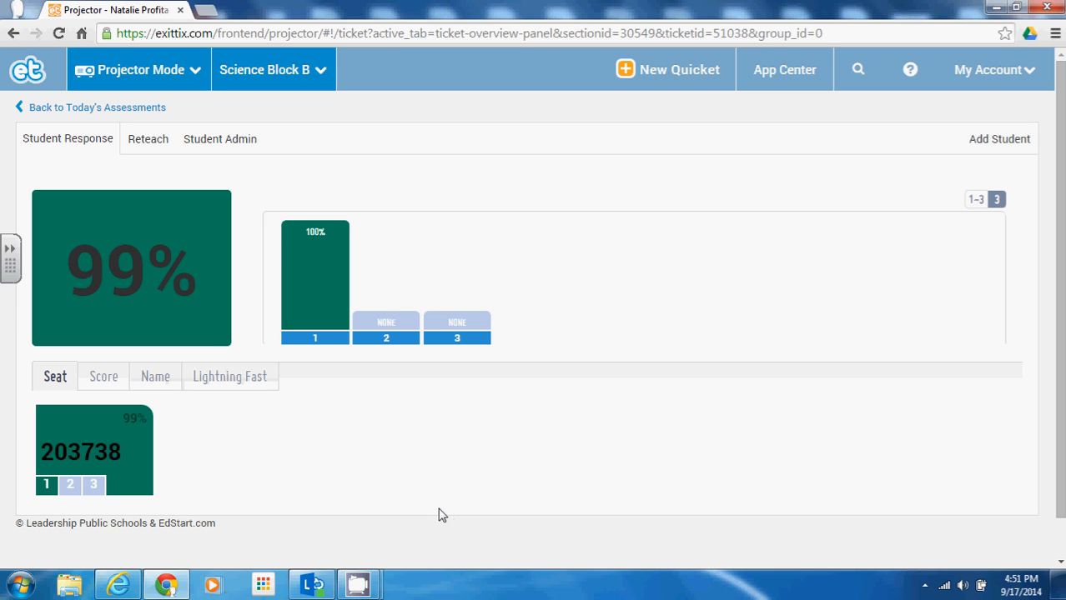
left_click(192, 73)
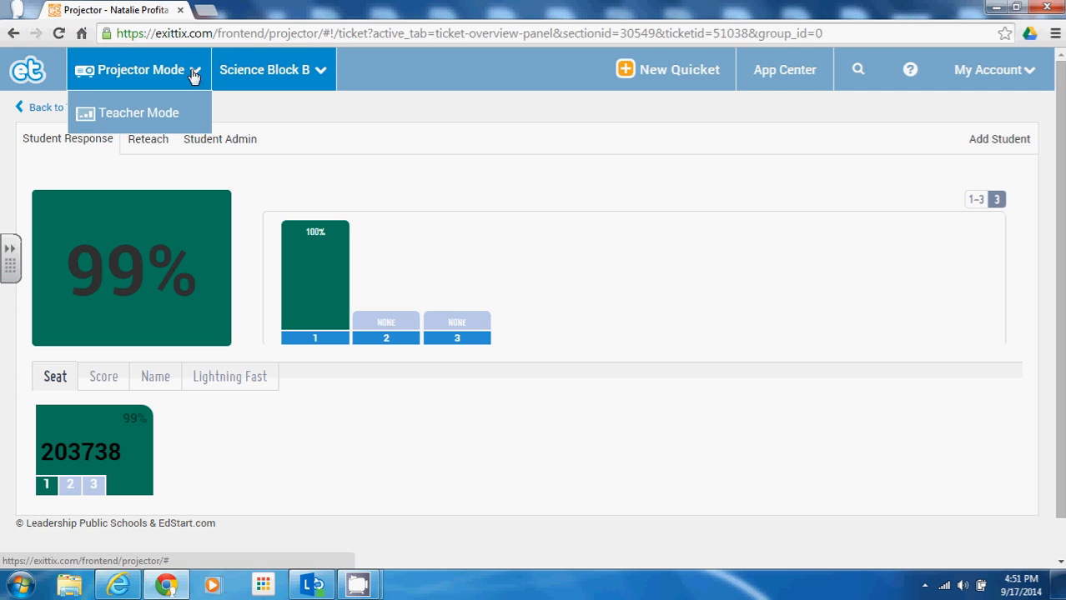
left_click(175, 113)
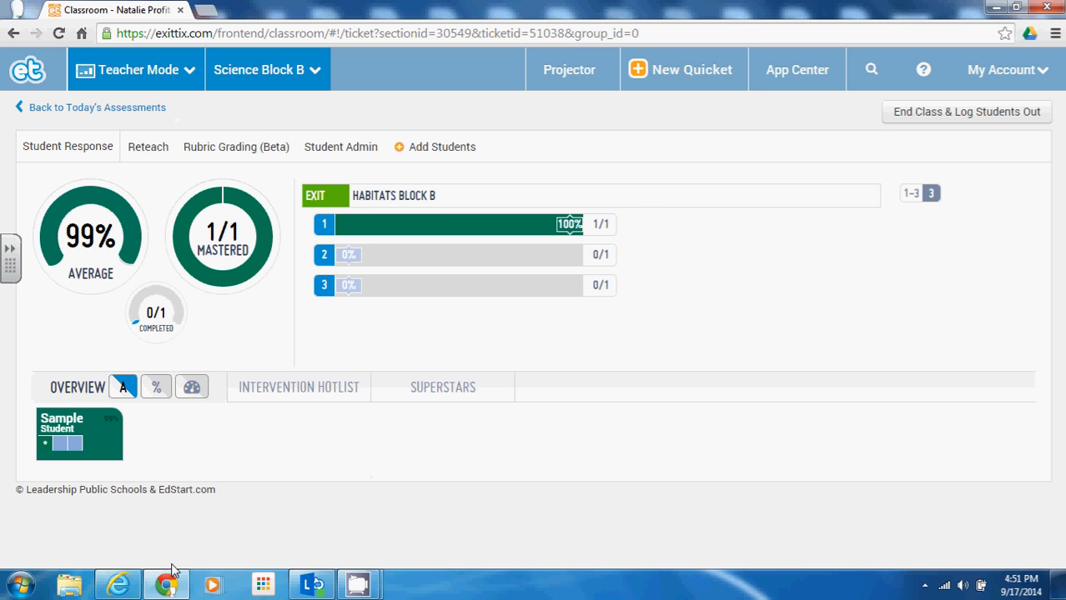
left_click(138, 581)
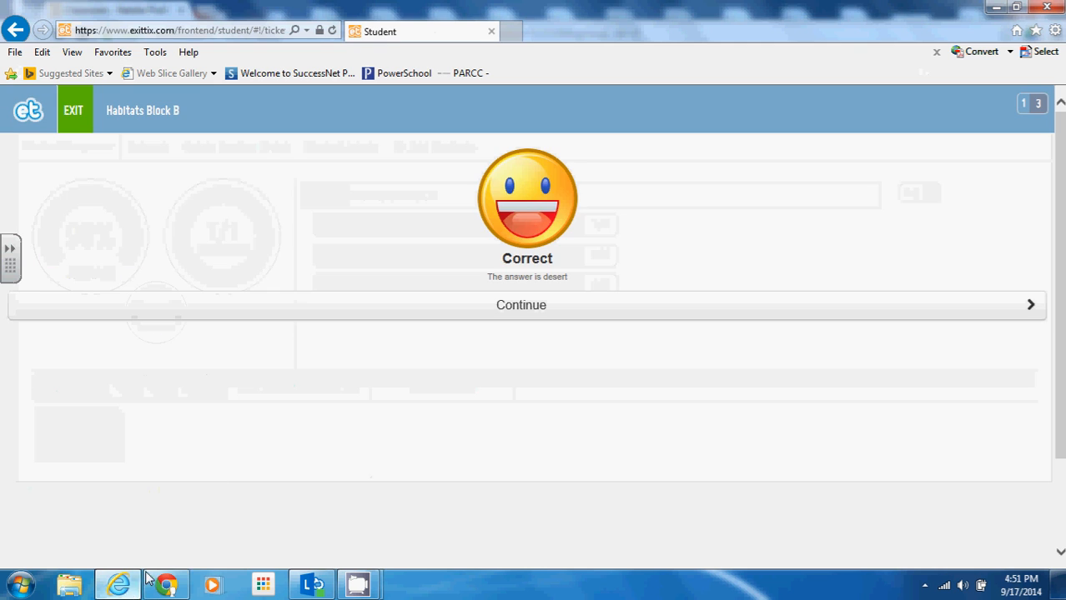
left_click(492, 305)
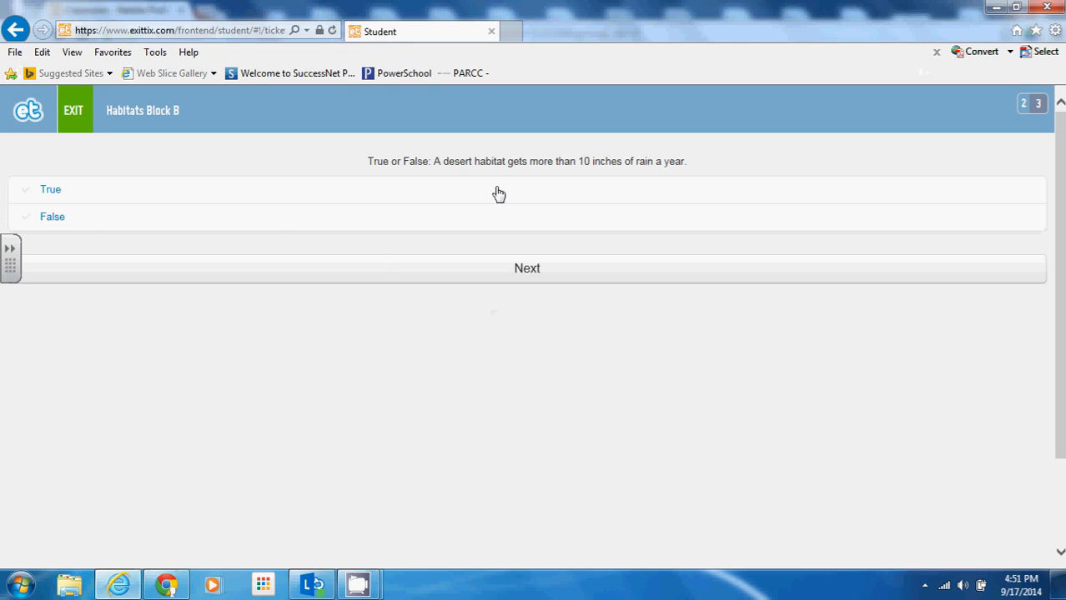
Step: Answer the desert-rainfall true/false question with False and move on to question 3
left_click(167, 233)
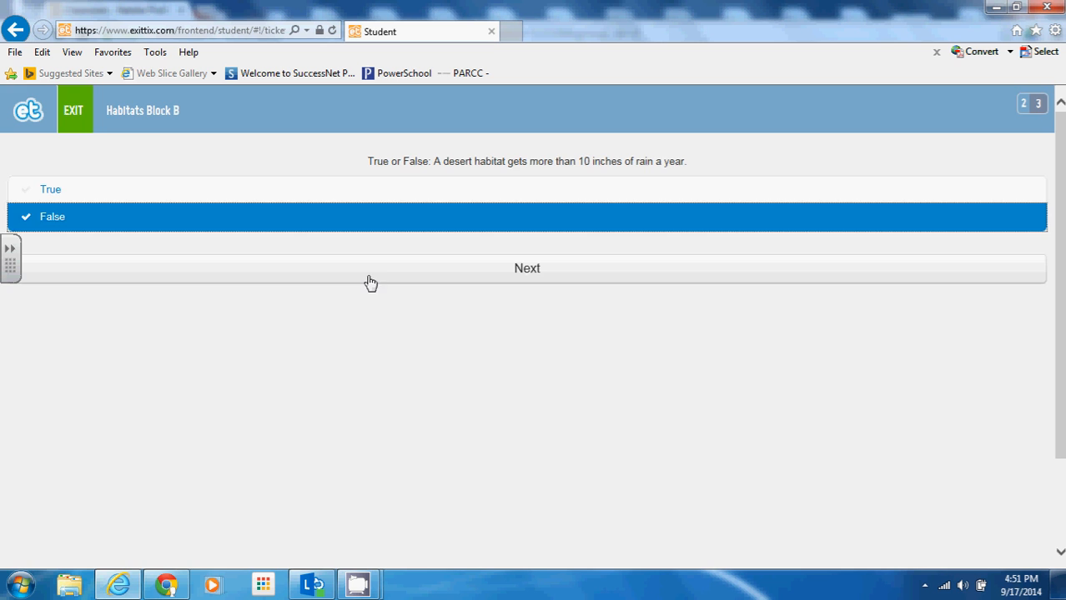
left_click(467, 280)
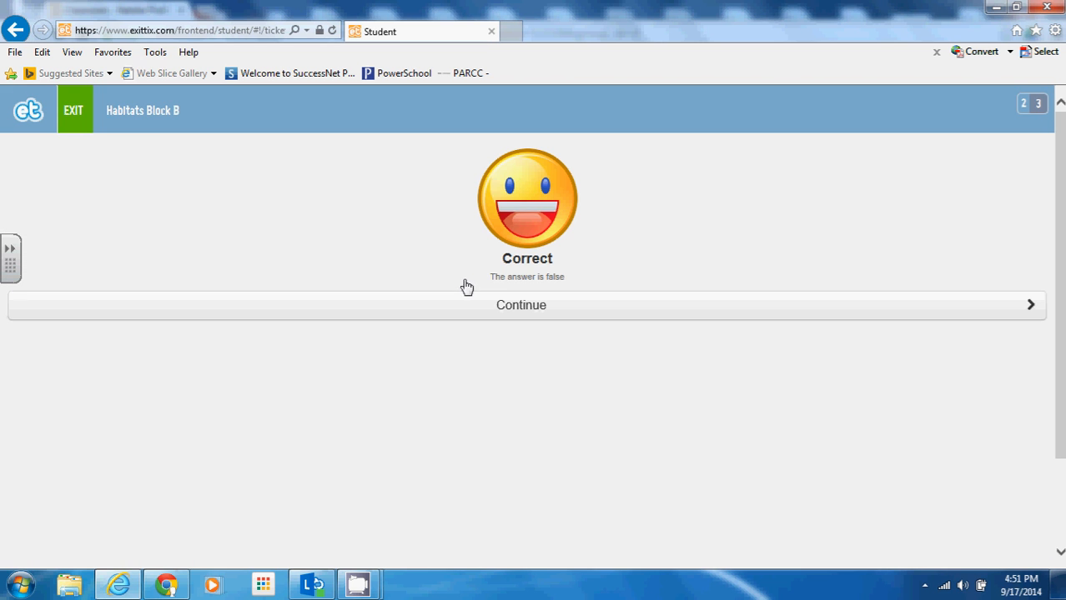
left_click(512, 314)
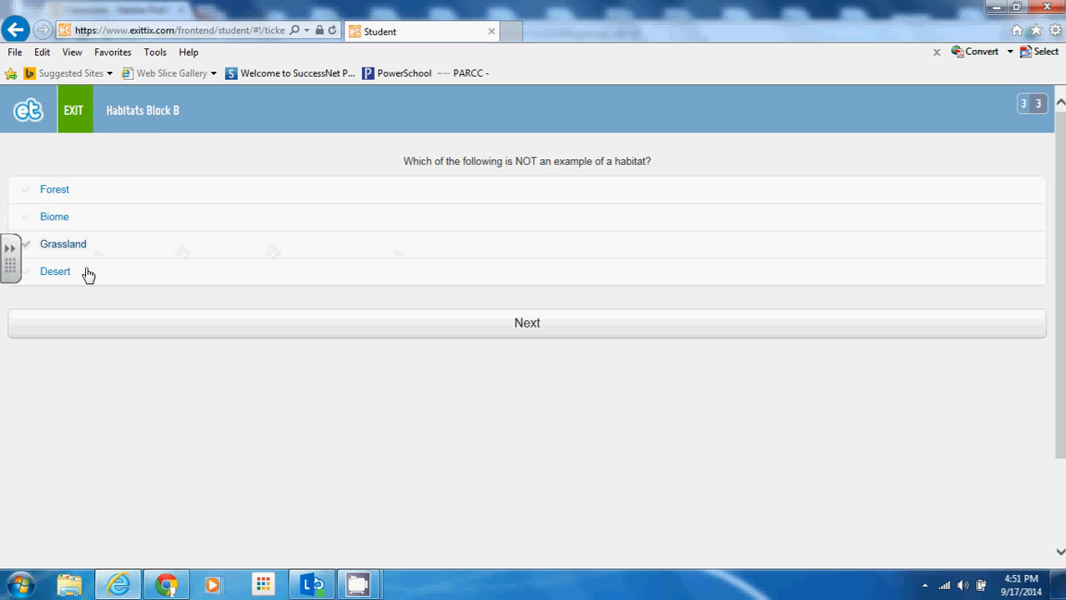
Step: Answer question 3 with Desert, continue past the incorrect result, and finish the ticket
left_click(86, 280)
left_click(497, 327)
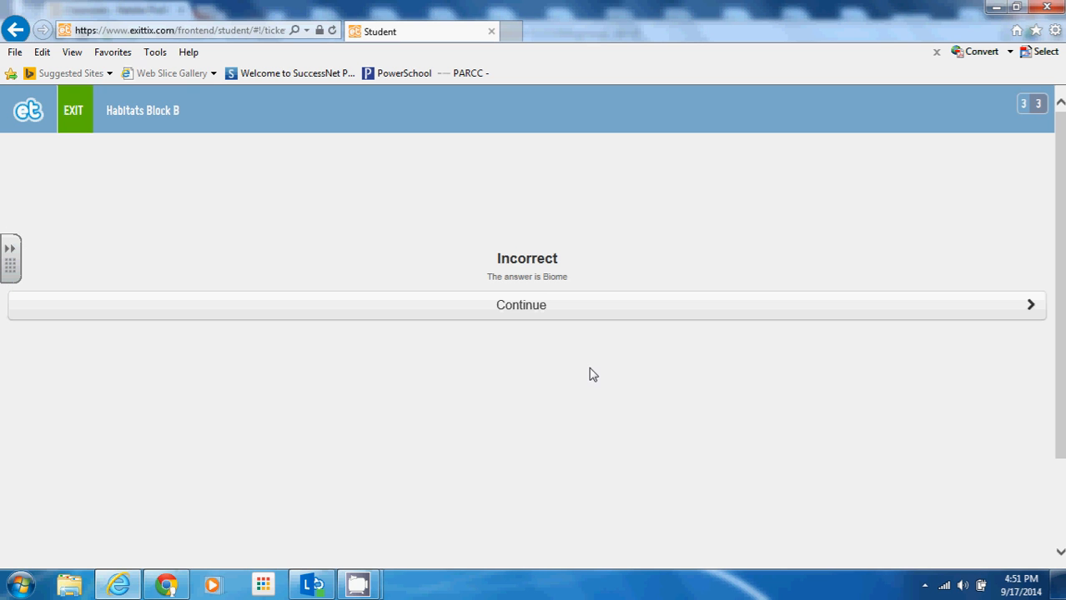
left_click(527, 323)
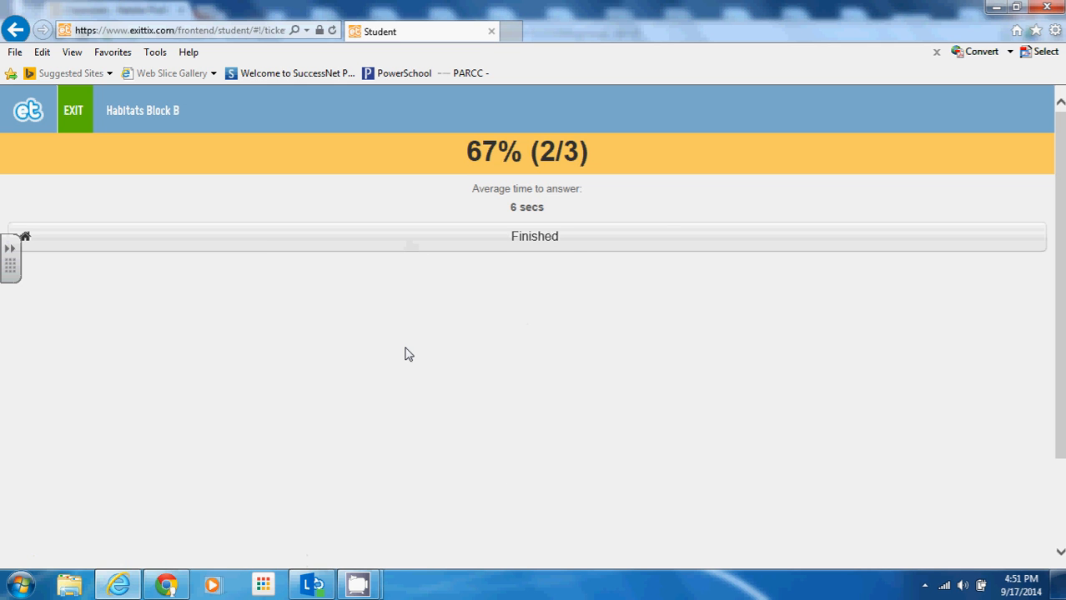
left_click(559, 255)
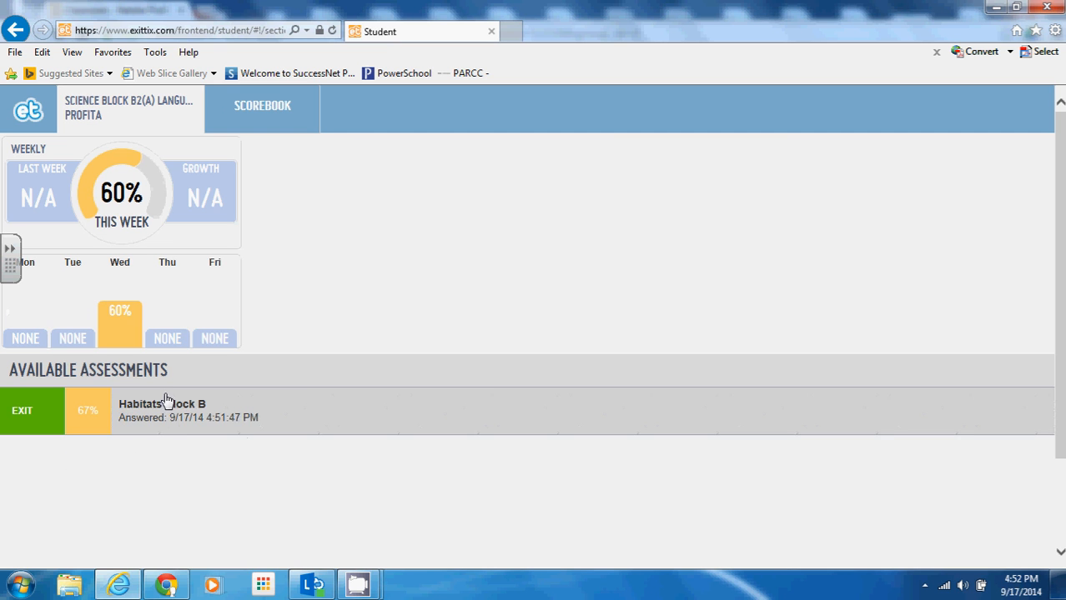
Step: Review the student's scorebook and weekly overview, then bring the teacher's Chrome window forward
left_click(255, 115)
scroll(301, 309, "down", 1)
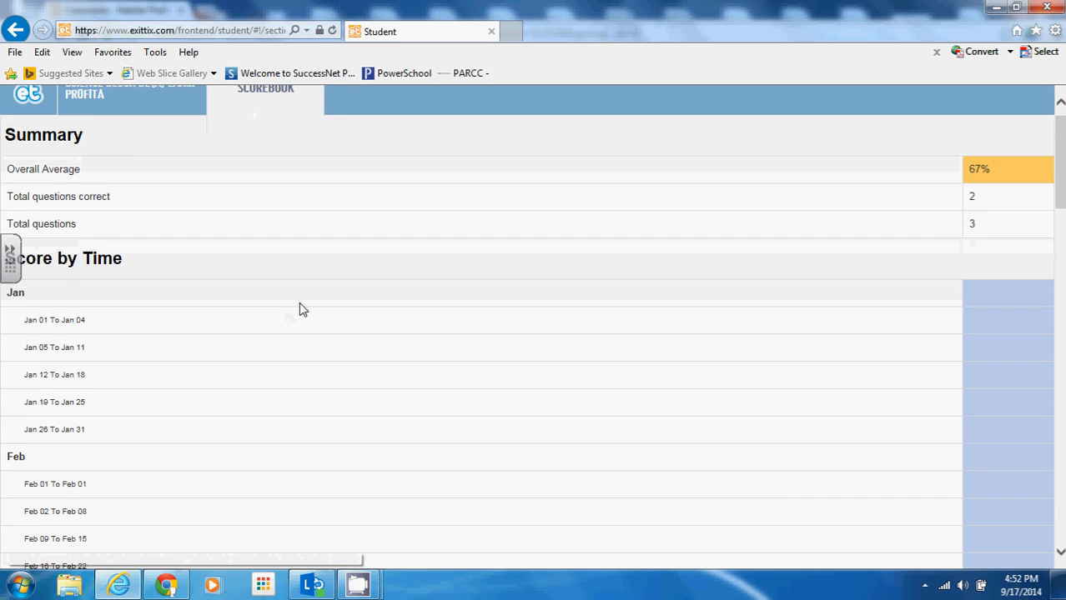
scroll(303, 310, "up", 1)
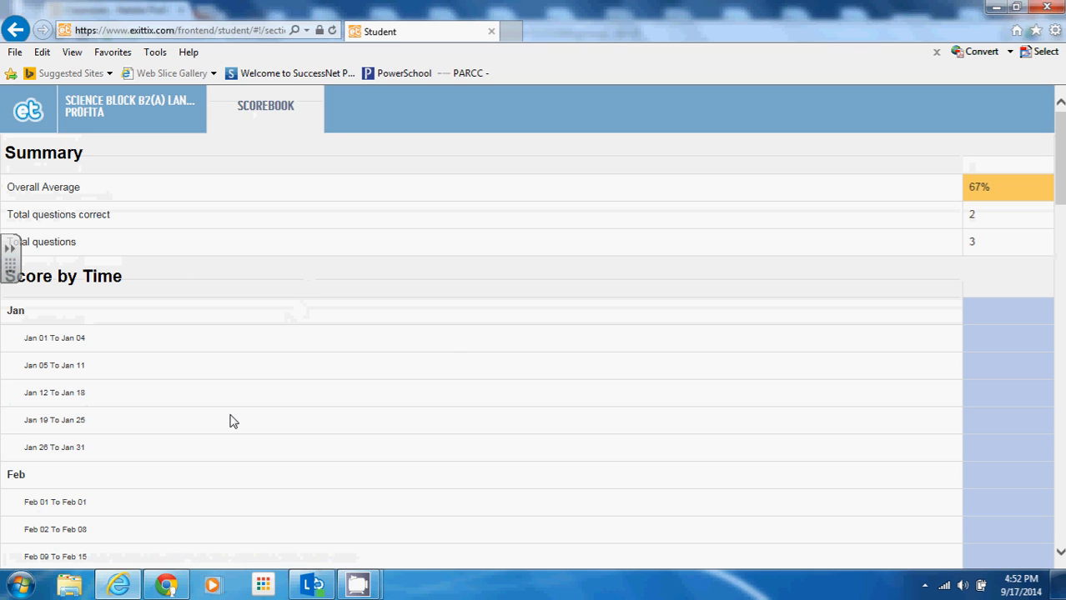
scroll(441, 354, "down", 3)
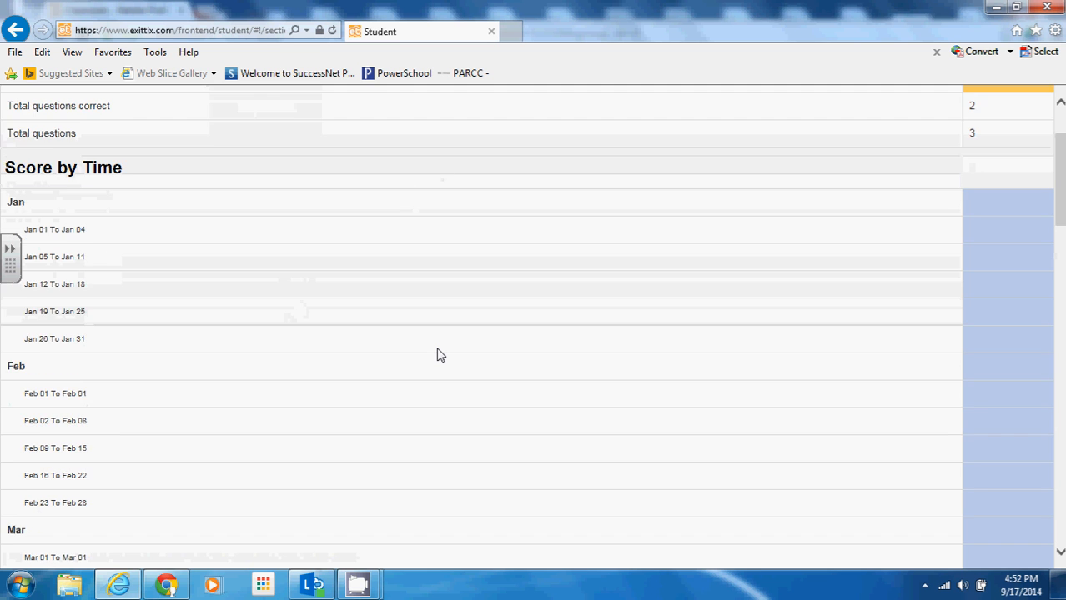
scroll(440, 355, "down", 5)
scroll(435, 352, "up", 6)
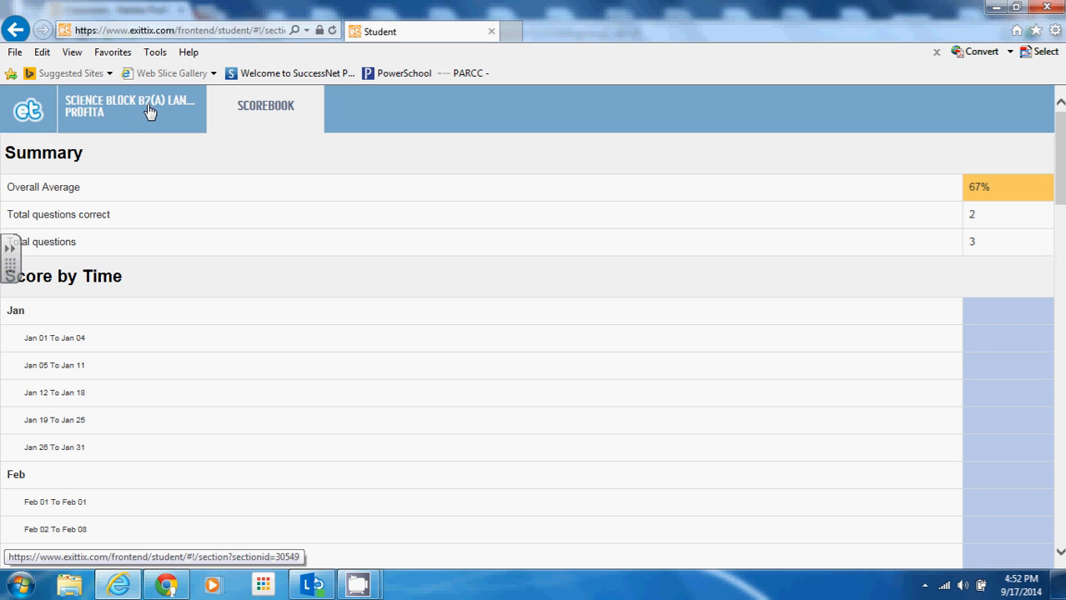
left_click(153, 132)
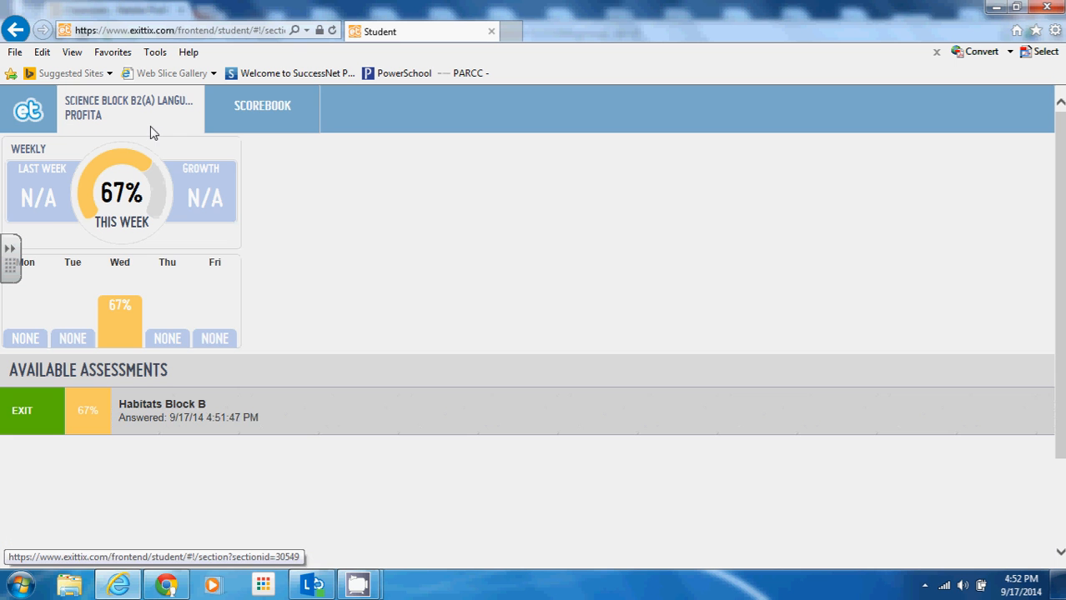
left_click(171, 587)
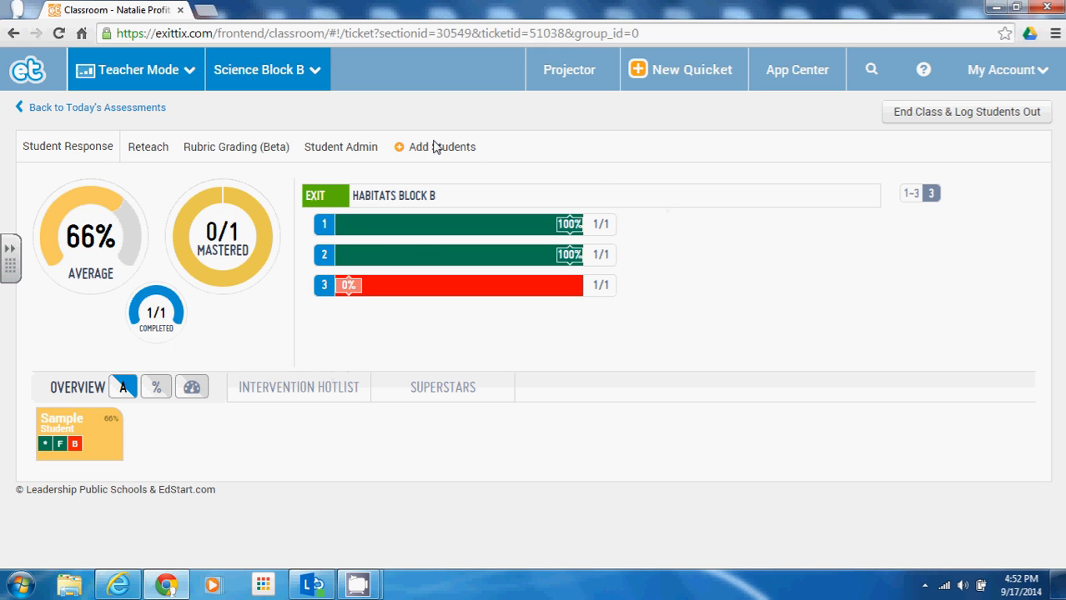
Step: Open the Reteach tab and scroll through per-choice answer counts for questions 1–3
left_click(165, 155)
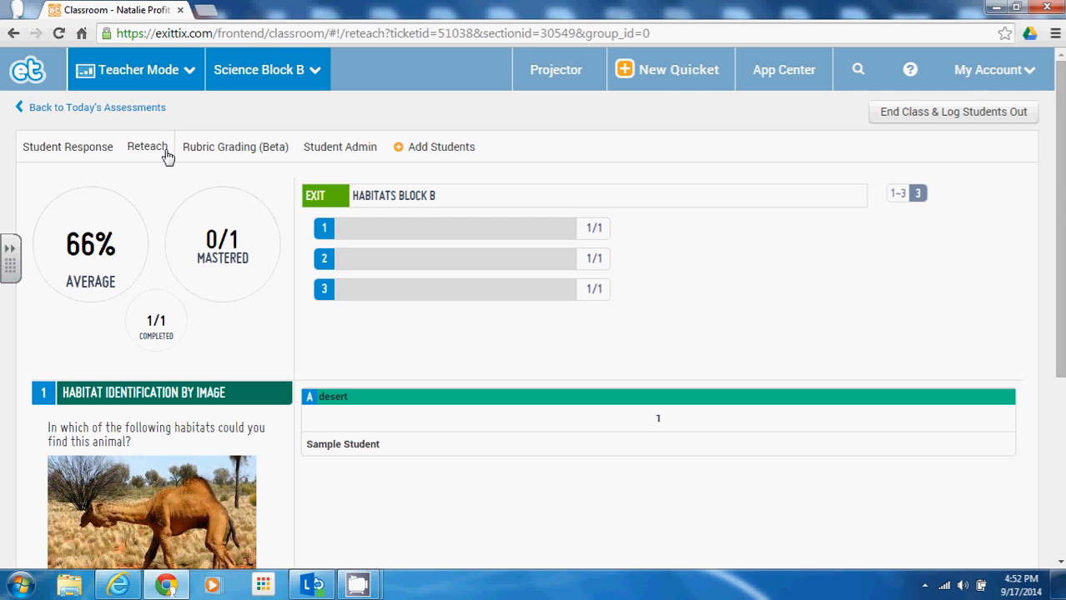
scroll(345, 250, "down", 1)
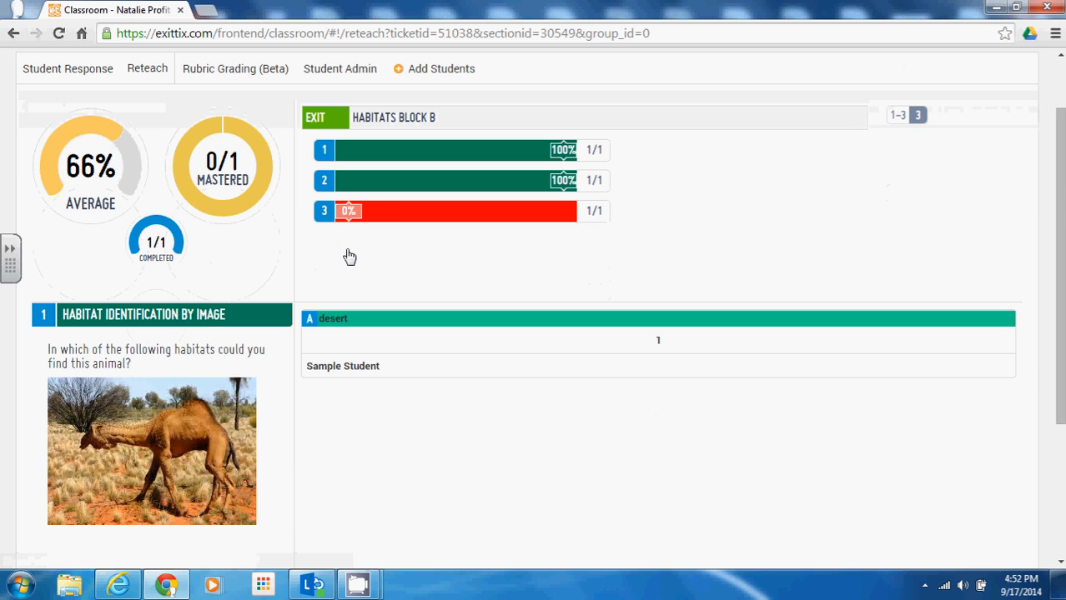
scroll(357, 312, "down", 1)
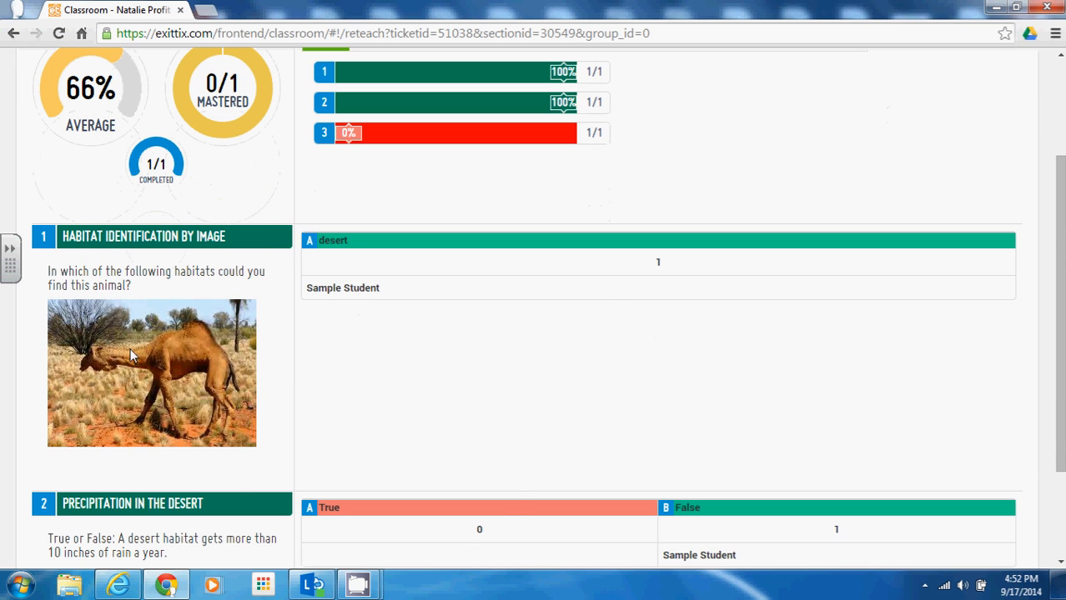
scroll(130, 356, "down", 2)
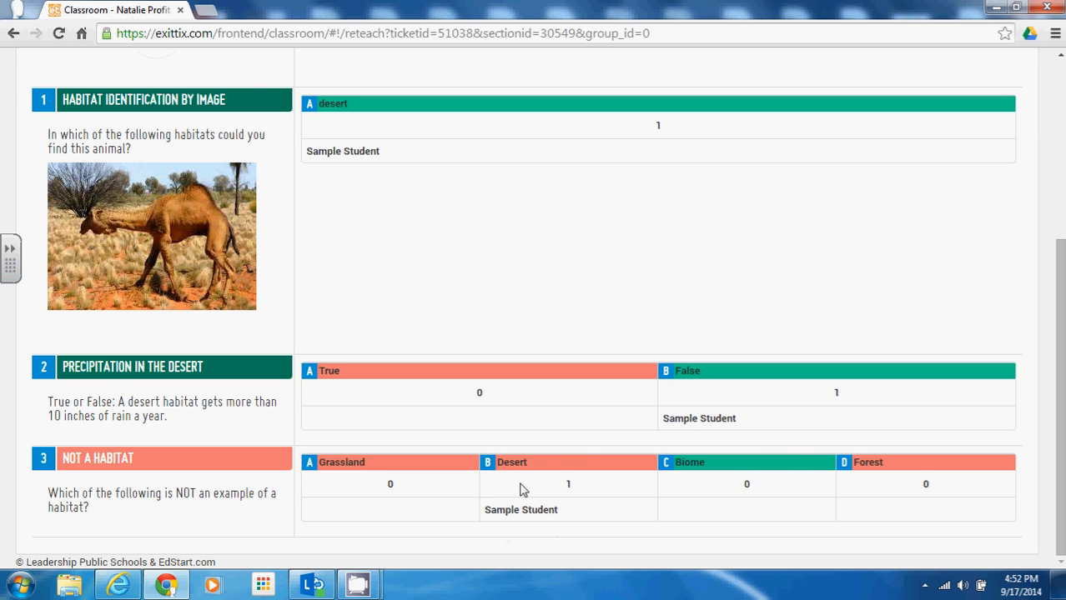
scroll(554, 478, "up", 3)
scroll(555, 480, "down", 3)
scroll(627, 498, "up", 3)
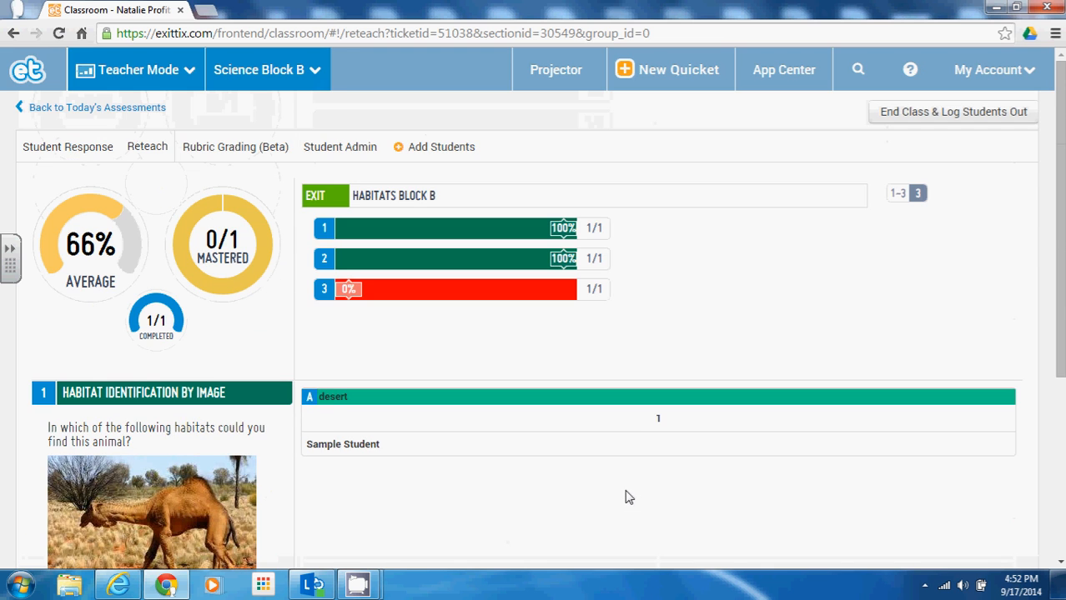
scroll(293, 465, "down", 3)
scroll(333, 400, "up", 3)
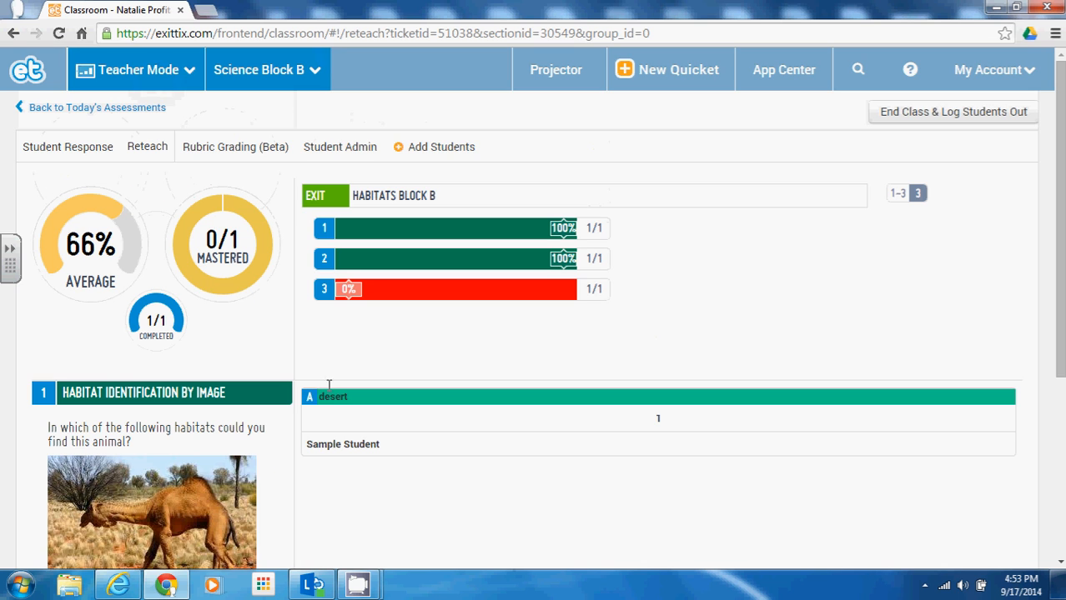
Step: Display the class join code from Student Admin's Add Students, then close it
left_click(334, 158)
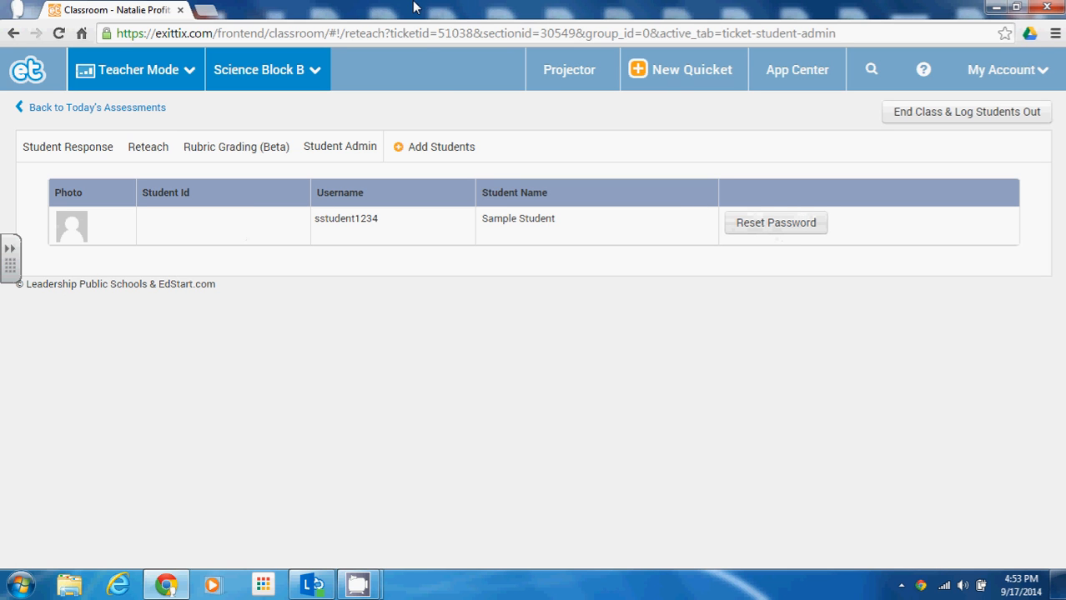
left_click(421, 152)
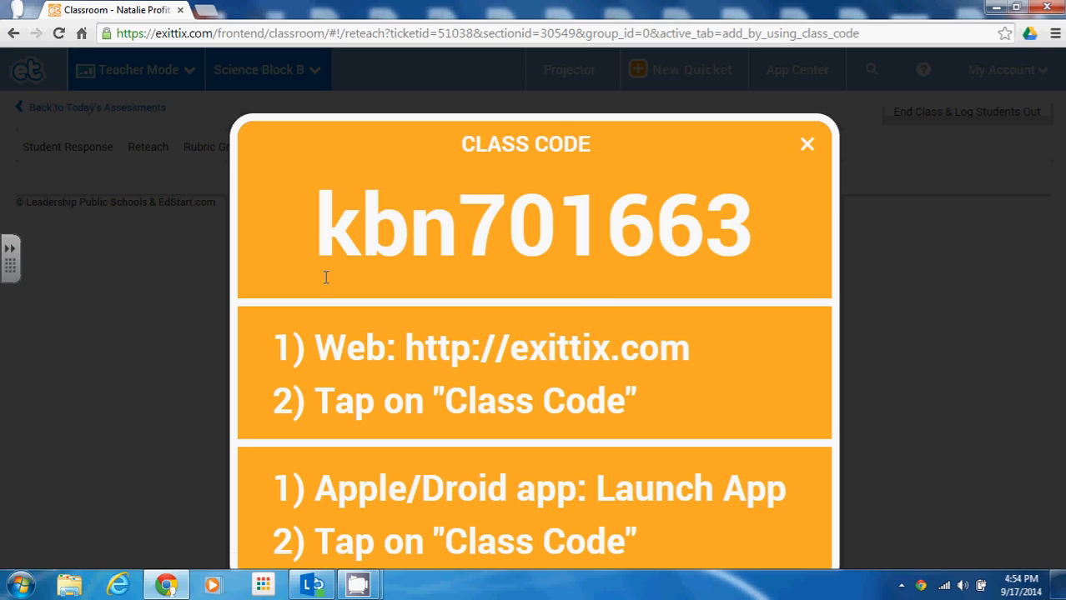
left_click(807, 146)
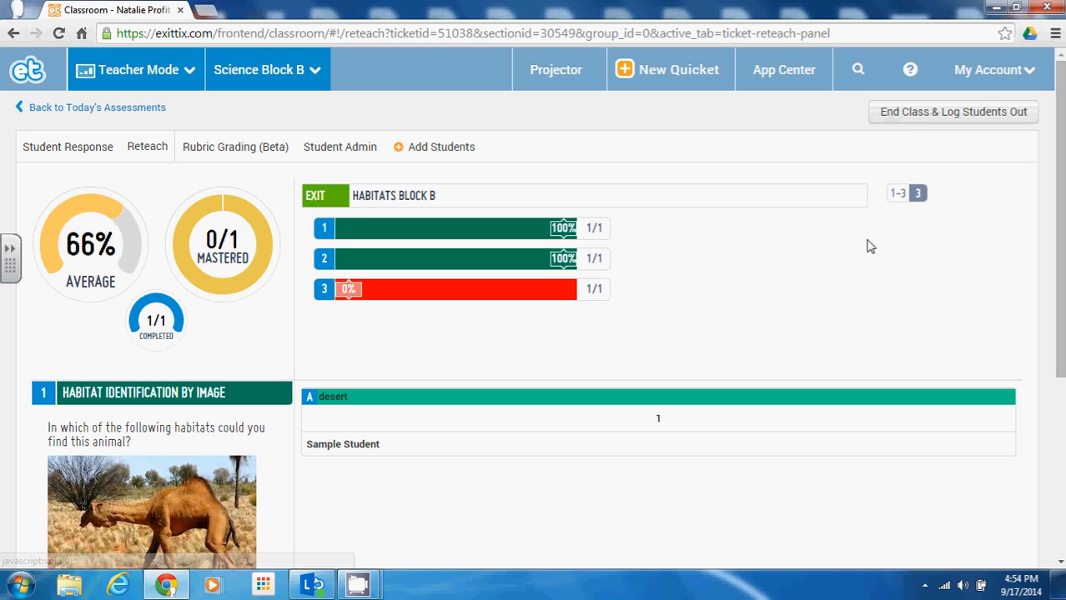
left_click(895, 124)
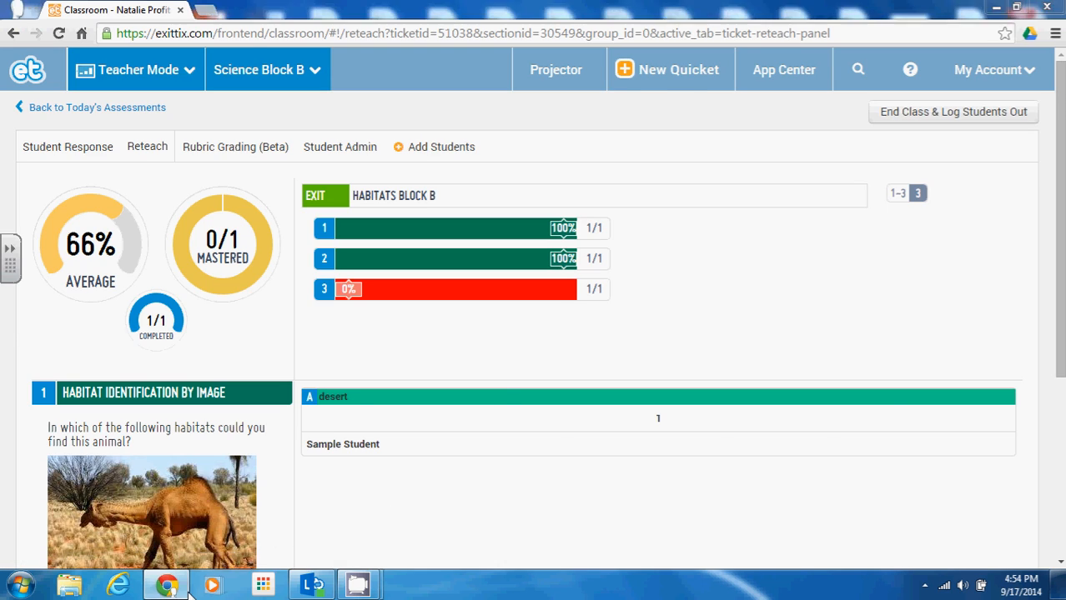
left_click(149, 586)
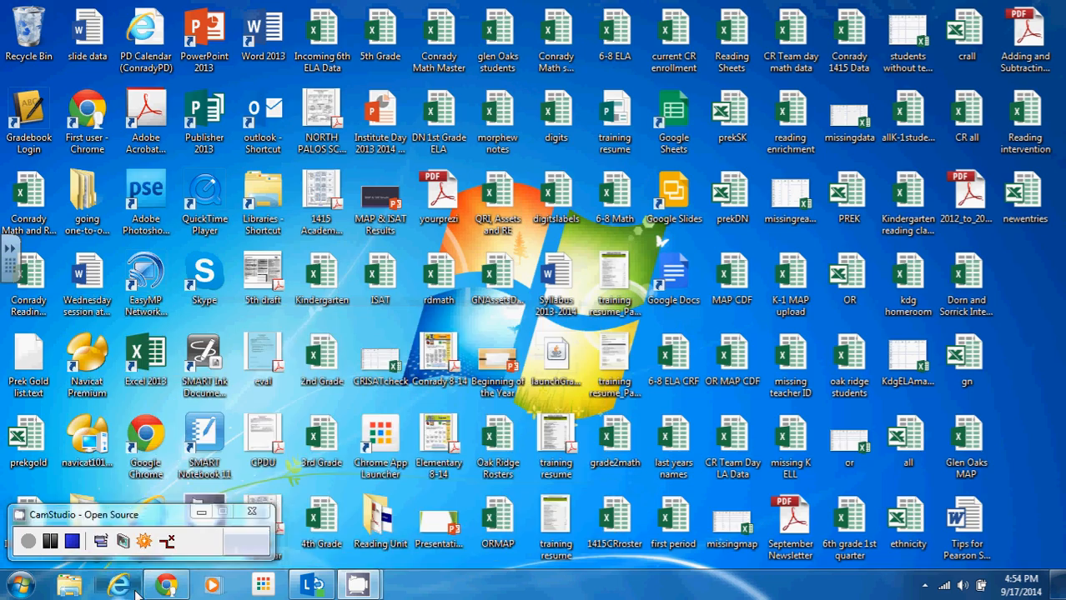
left_click(117, 586)
left_click(165, 589)
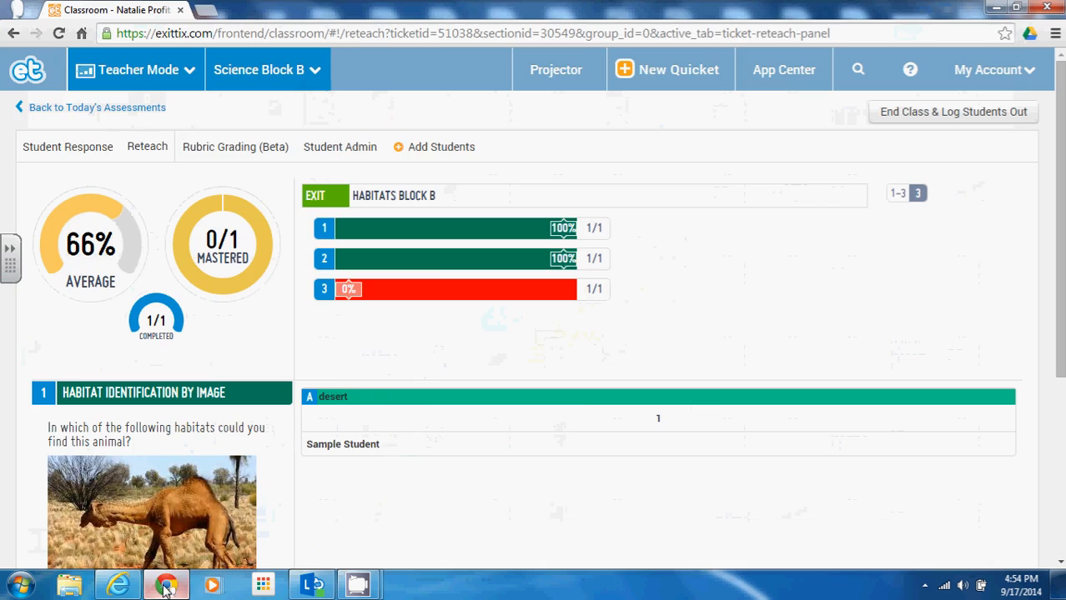
left_click(117, 586)
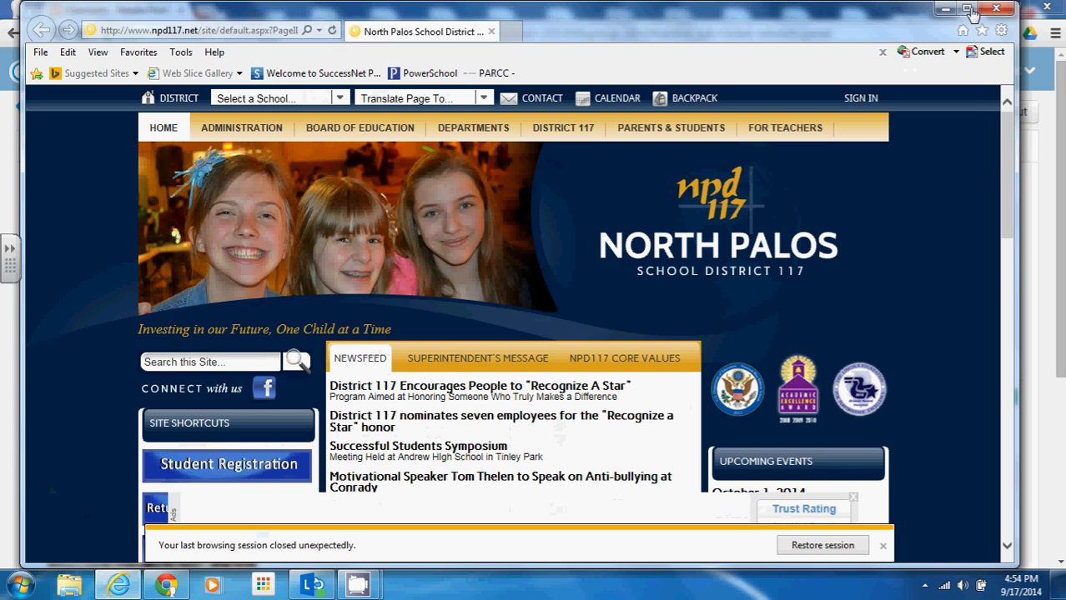
left_click(1026, 282)
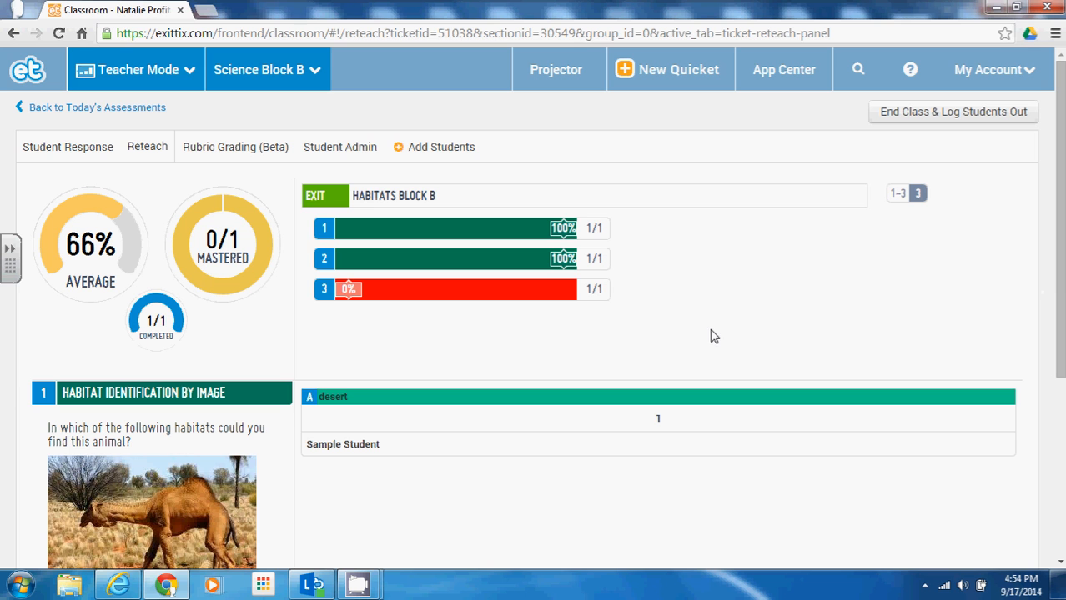
Step: Open the Science Block B Scorebook and start a CSV export, cancelling the save
left_click(68, 108)
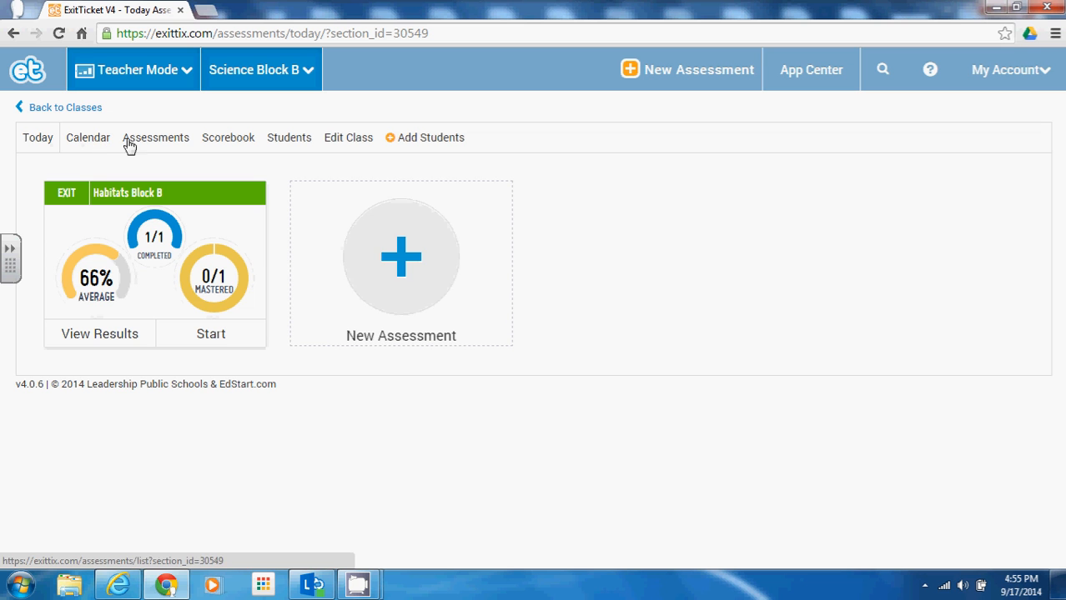
left_click(222, 149)
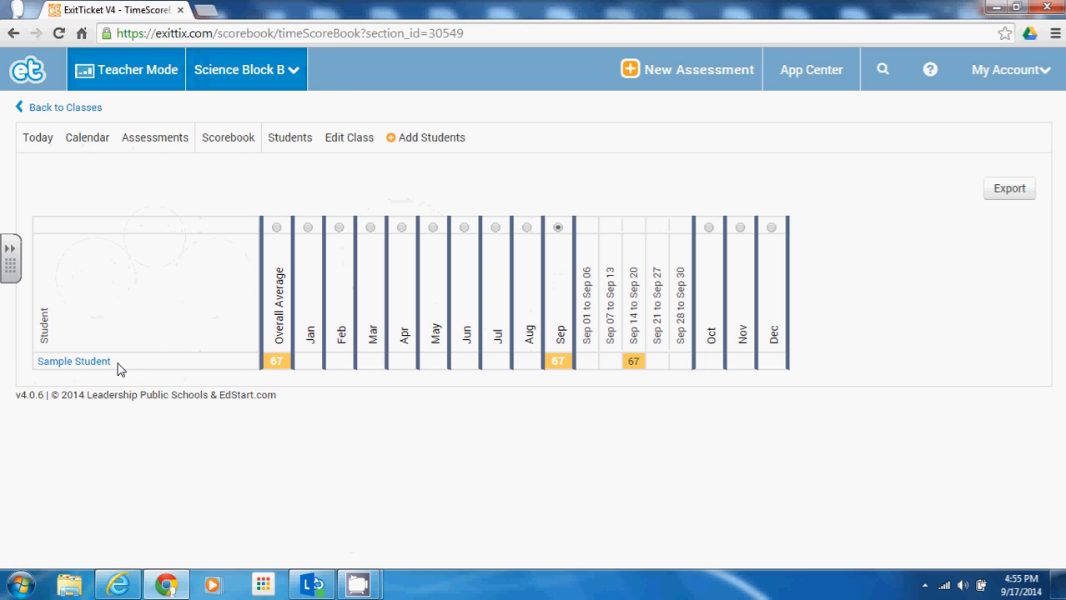
left_click(86, 367)
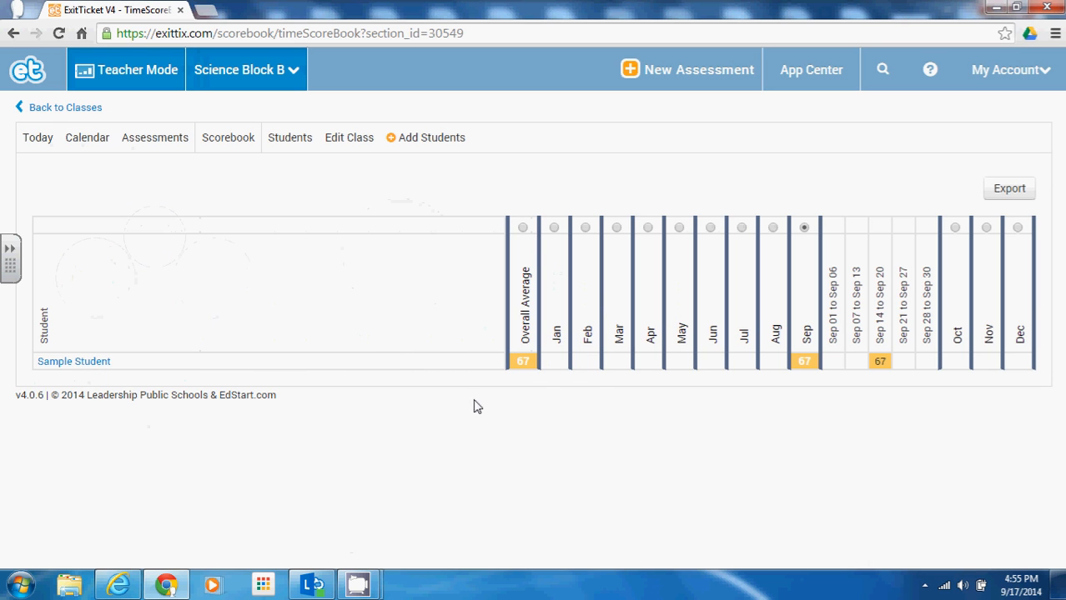
left_click(1010, 190)
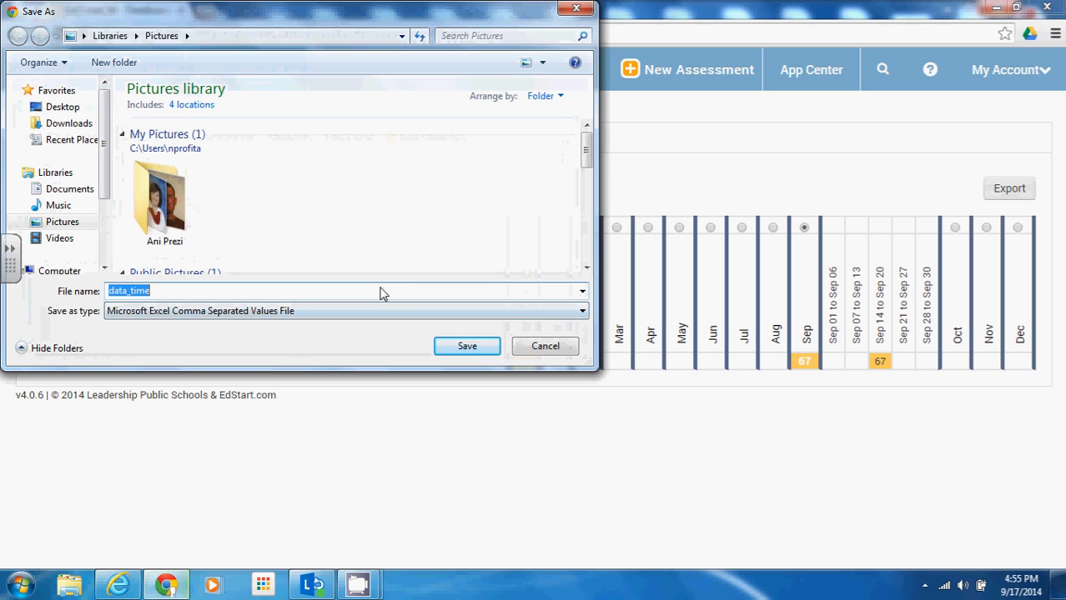
left_click(577, 9)
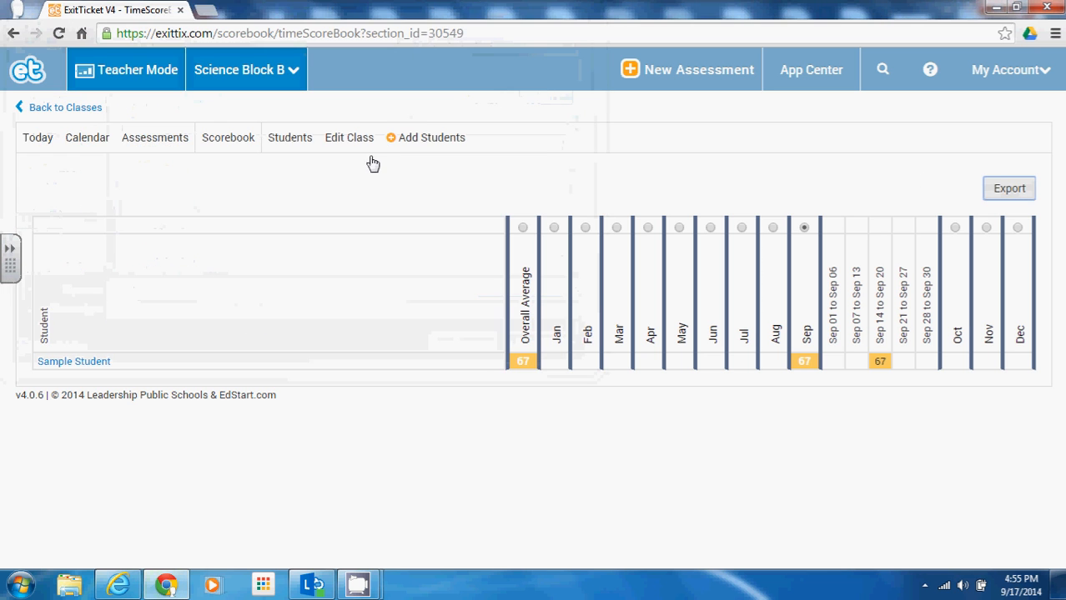
Step: Check the student roster and Edit Class settings, then open the class Assessments list
left_click(286, 143)
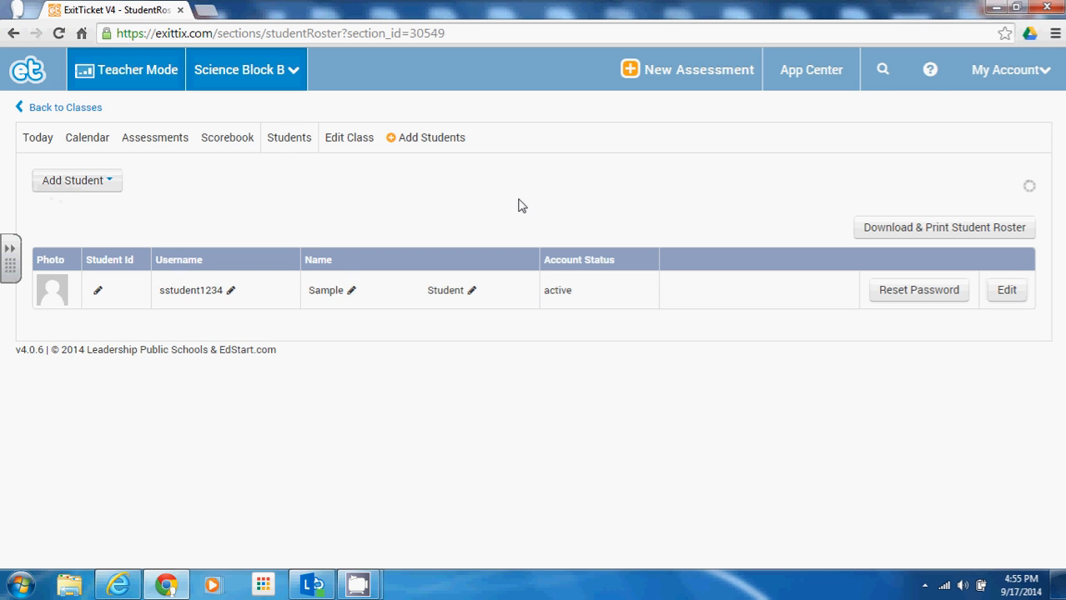
left_click(350, 149)
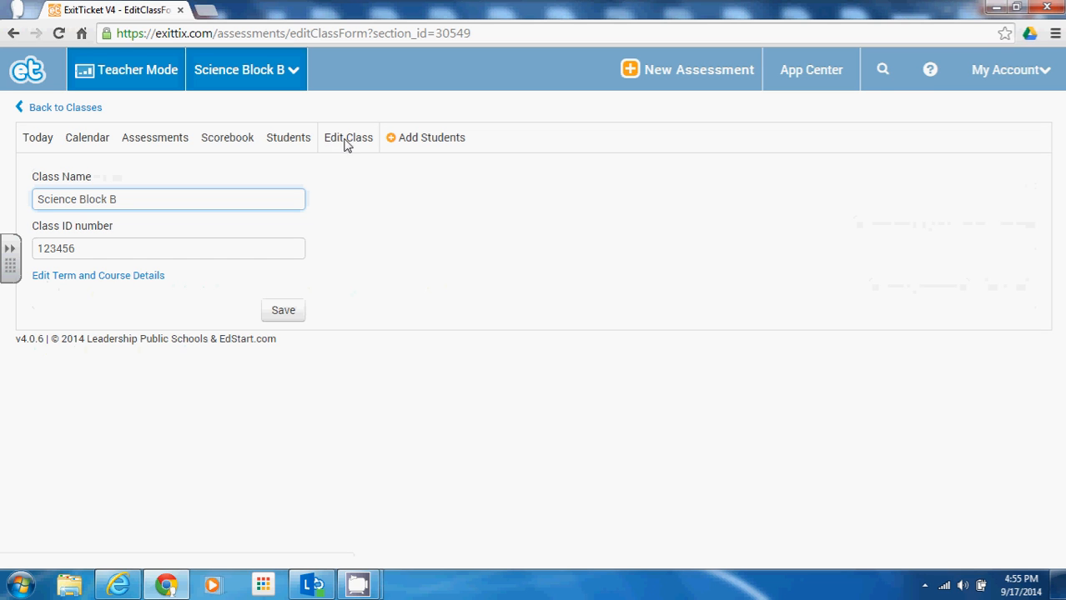
left_click(131, 146)
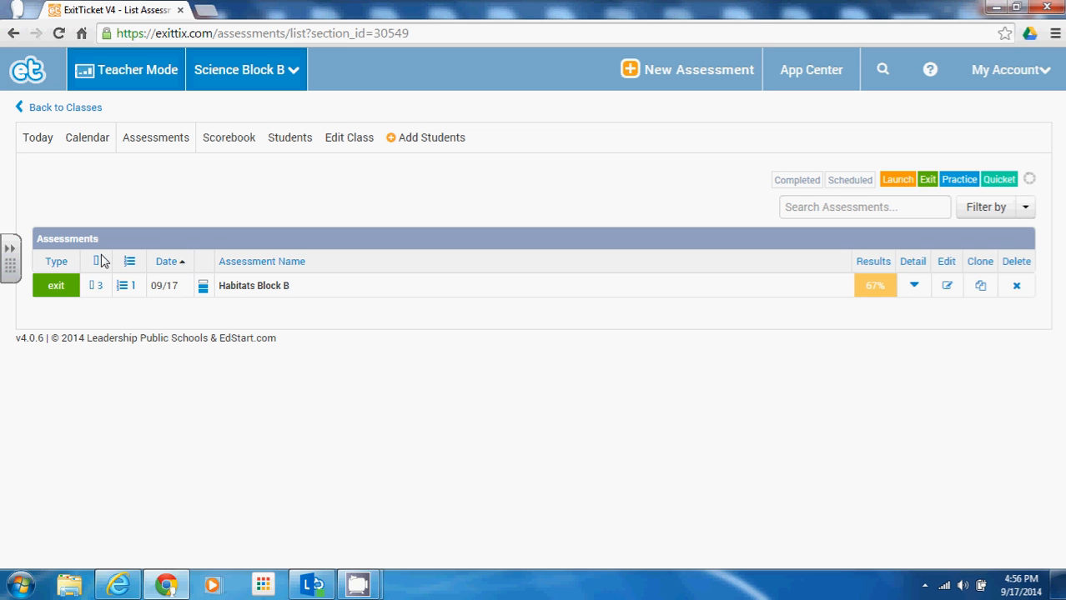
Step: View Science Block B's September 2014 assessment calendar, then go back to Classes
left_click(132, 140)
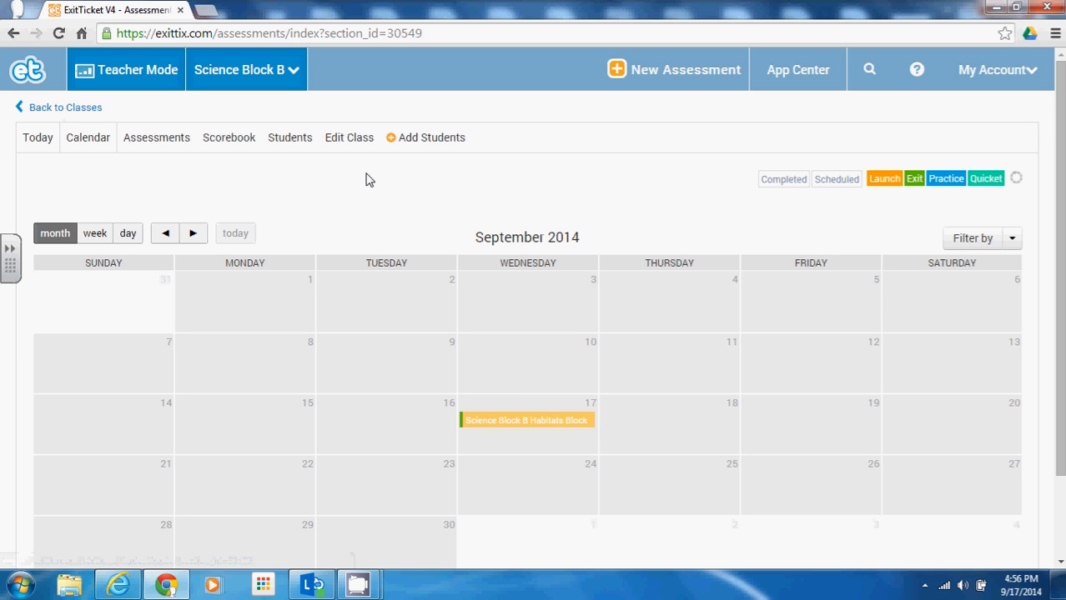
left_click(68, 108)
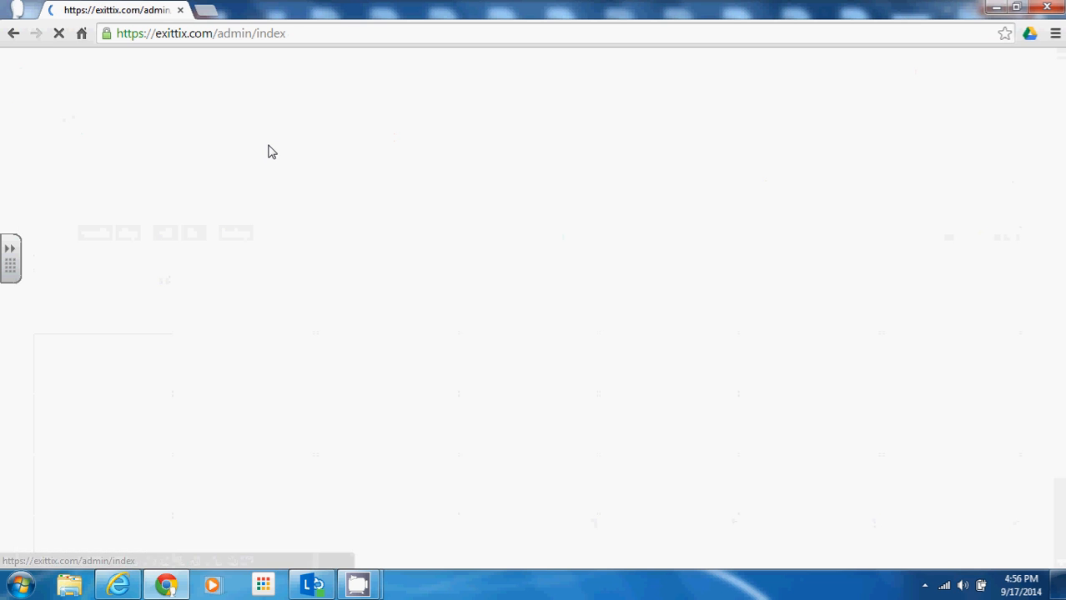